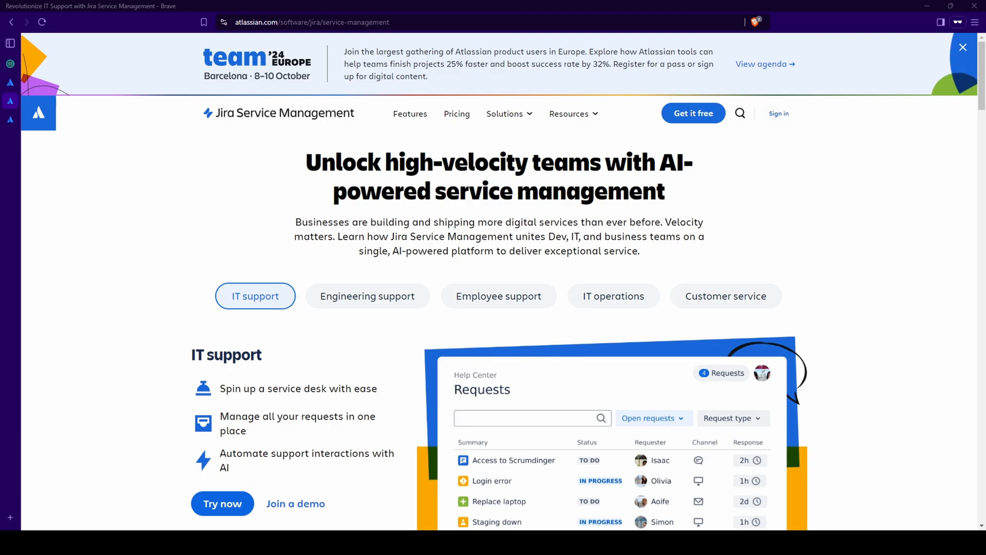
- Open the Jira Service Management pricing page and highlight the Free plan's 'Free forever for 3 agents'
{"action": "left_click", "coordinate": [457, 115]}
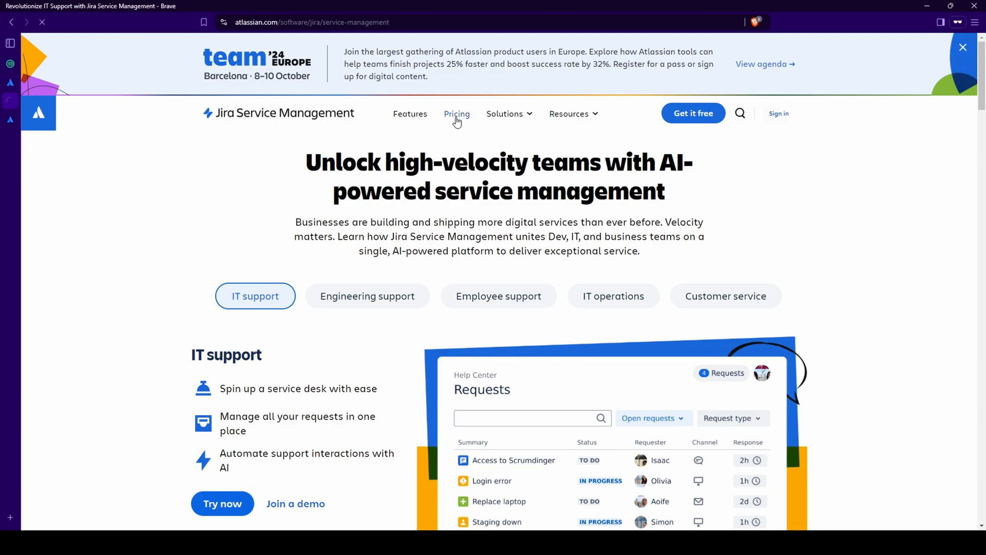
{"action": "scroll", "coordinate": [411, 136], "scroll_direction": "down", "scroll_amount": 2}
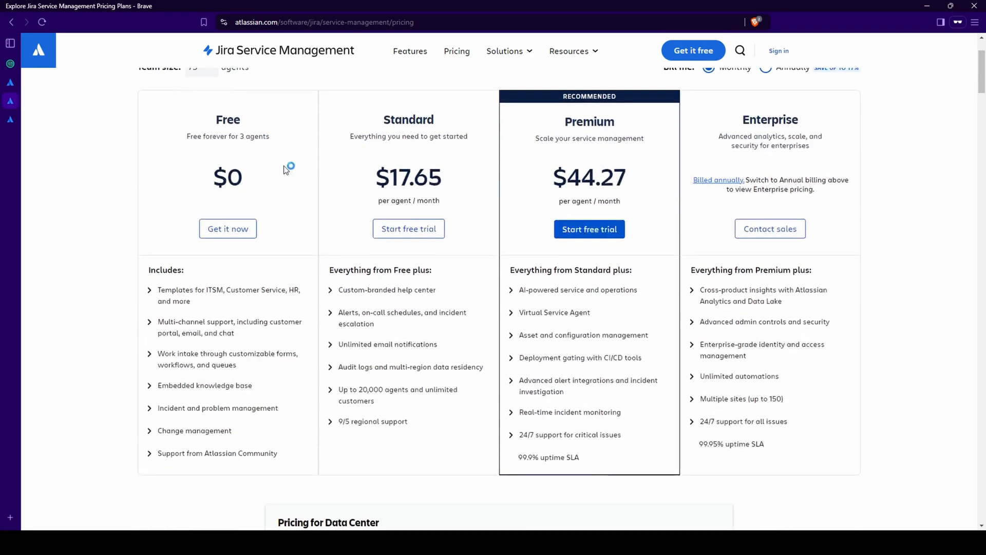
{"action": "scroll", "coordinate": [668, 141], "scroll_direction": "up", "scroll_amount": 1}
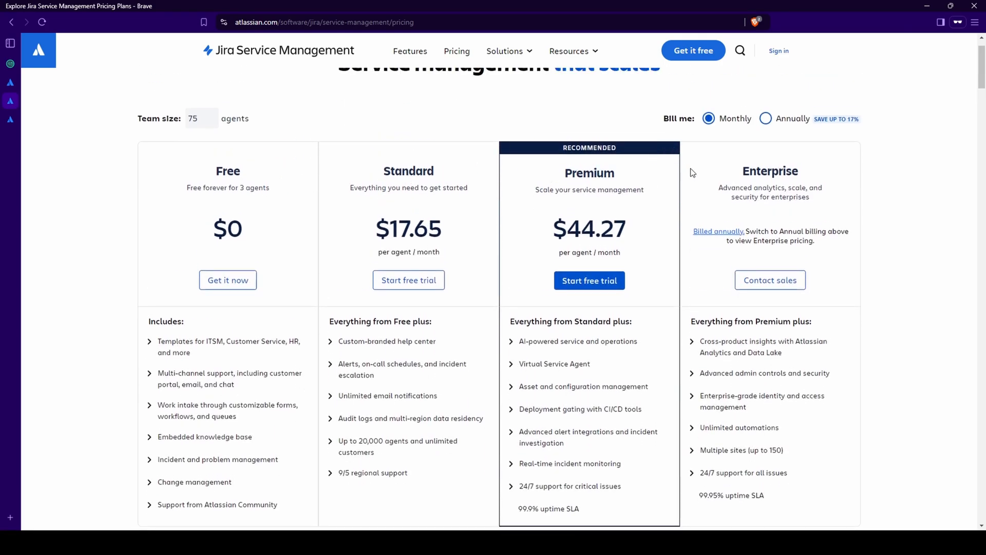
{"action": "scroll", "coordinate": [693, 173], "scroll_direction": "down", "scroll_amount": 1}
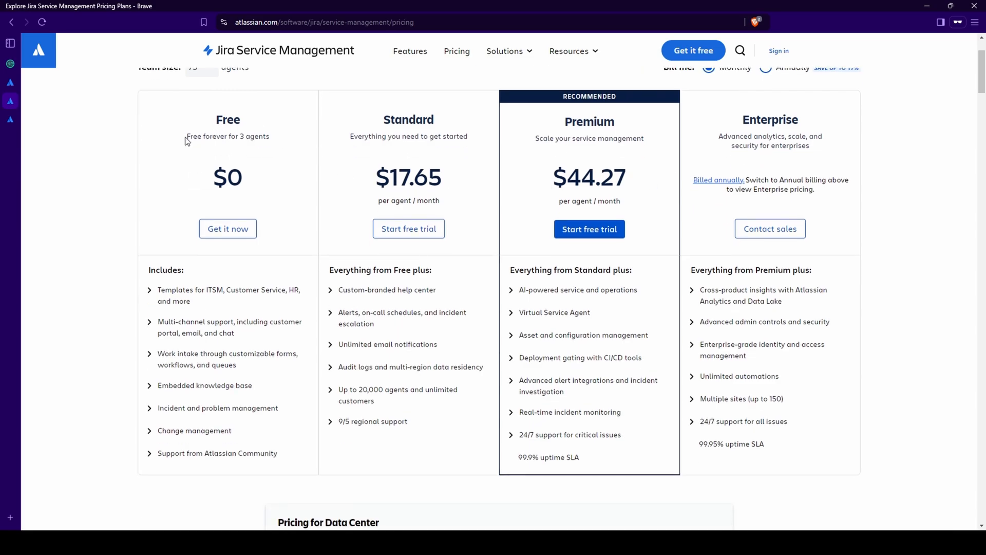
{"action": "left_click_drag", "start_coordinate": [186, 138], "coordinate": [273, 142]}
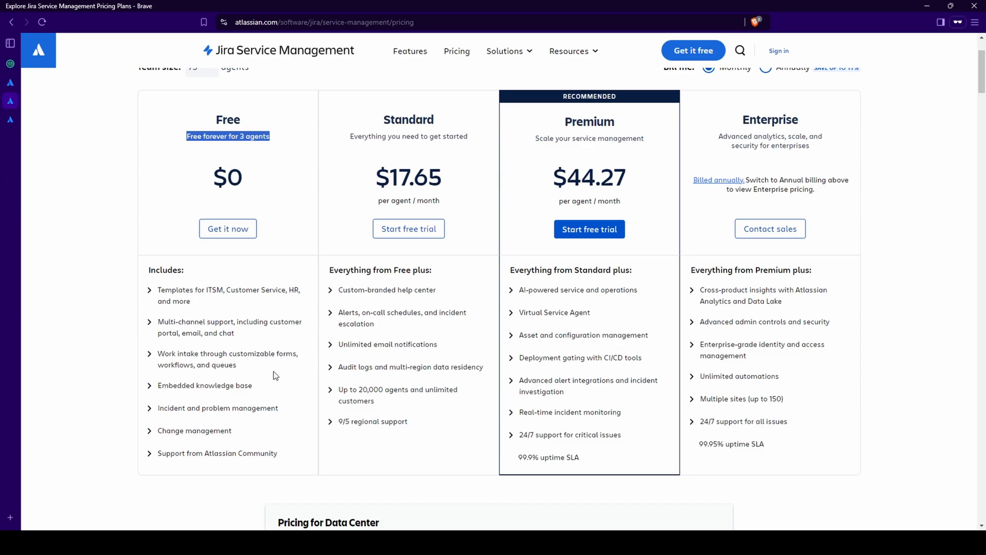
- Expand the Templates for ITSM, Multi-channel support, customizable forms and Embedded knowledge base descriptions
{"action": "left_click", "coordinate": [203, 302]}
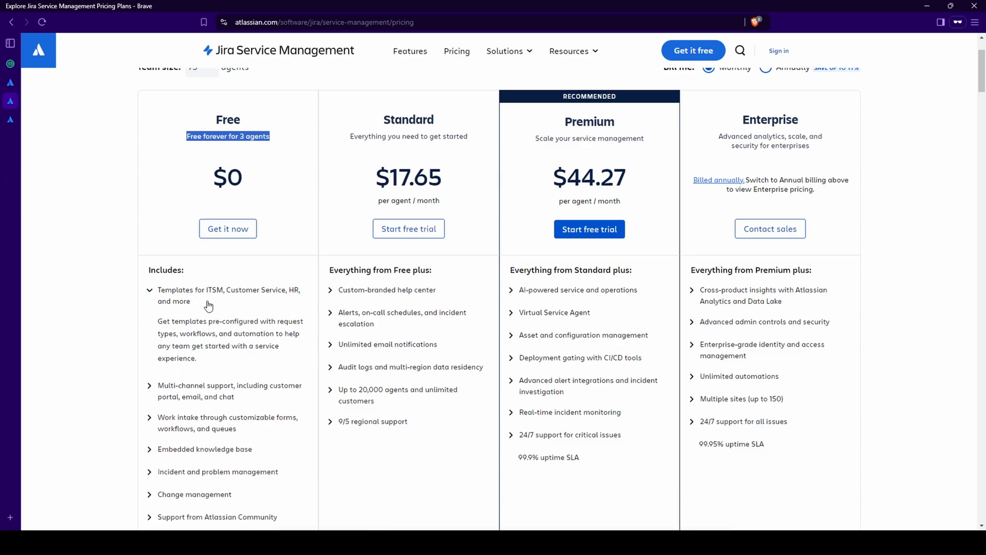
{"action": "scroll", "coordinate": [211, 308], "scroll_direction": "down", "scroll_amount": 2}
{"action": "left_click", "coordinate": [215, 301]}
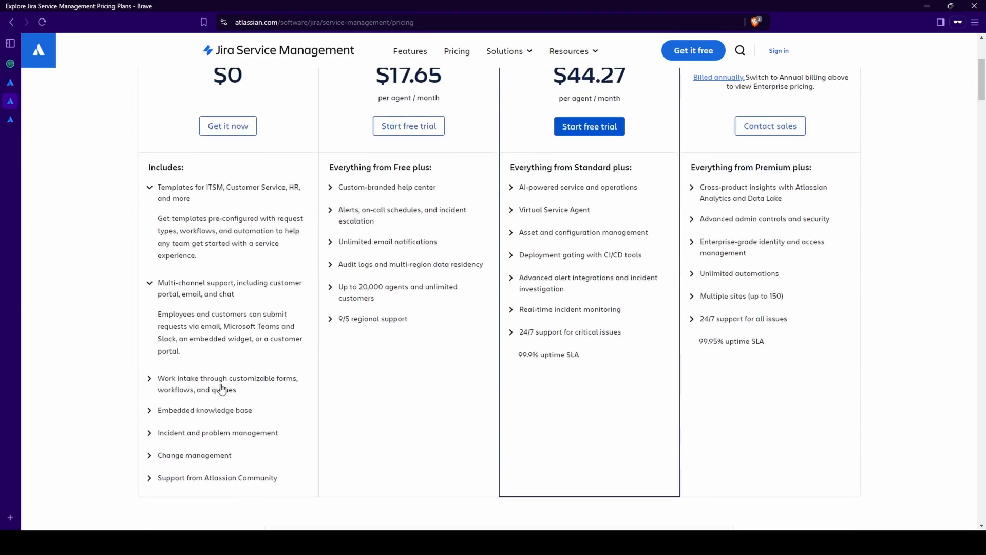
{"action": "left_click", "coordinate": [222, 389]}
{"action": "scroll", "coordinate": [232, 427], "scroll_direction": "down", "scroll_amount": 2}
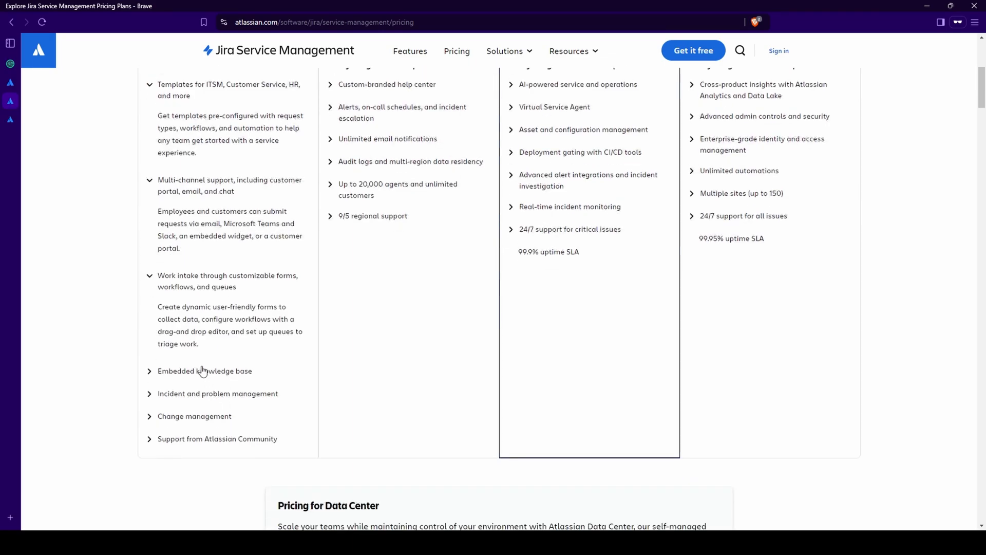
{"action": "left_click", "coordinate": [202, 373]}
- Expand the Incident and problem management, Change management and Atlassian Community support descriptions
{"action": "scroll", "coordinate": [202, 374], "scroll_direction": "down", "scroll_amount": 2}
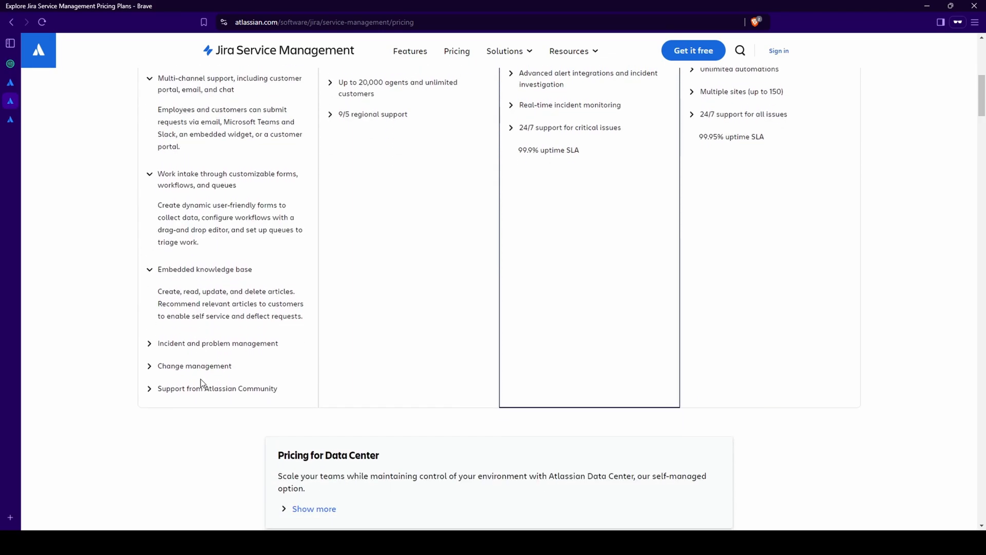
{"action": "left_click", "coordinate": [210, 343]}
{"action": "left_click", "coordinate": [210, 415]}
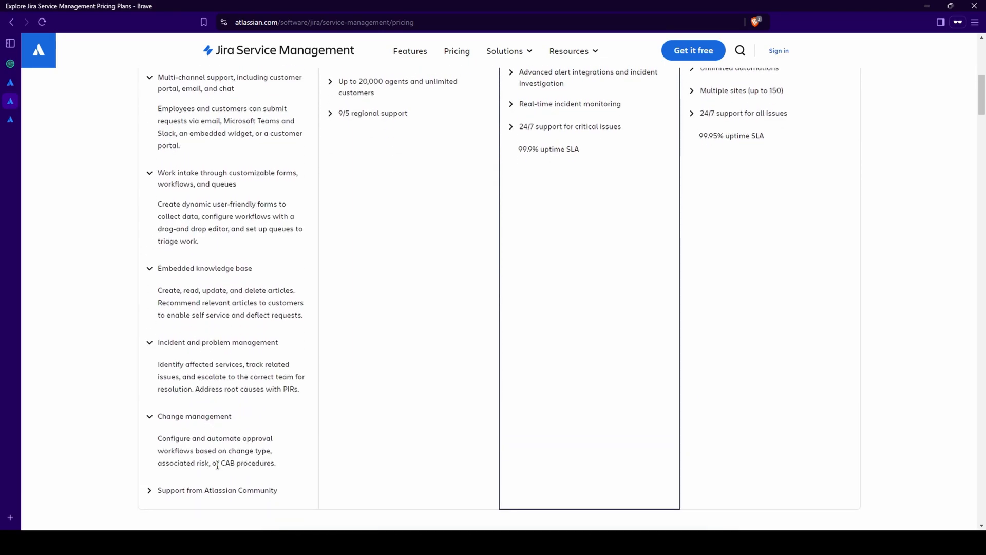
{"action": "left_click", "coordinate": [226, 491]}
{"action": "scroll", "coordinate": [227, 492], "scroll_direction": "down", "scroll_amount": 2}
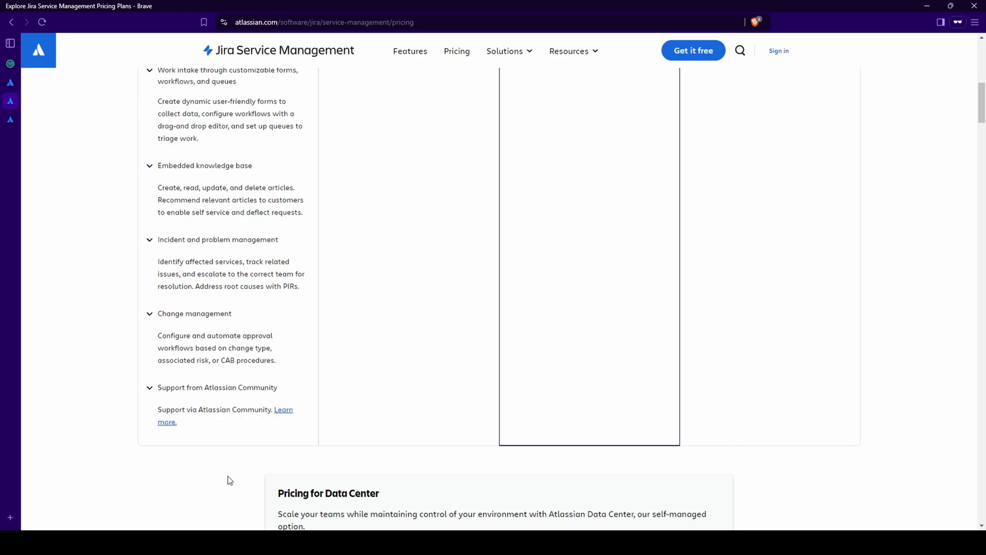
{"action": "scroll", "coordinate": [362, 374], "scroll_direction": "up", "scroll_amount": 2}
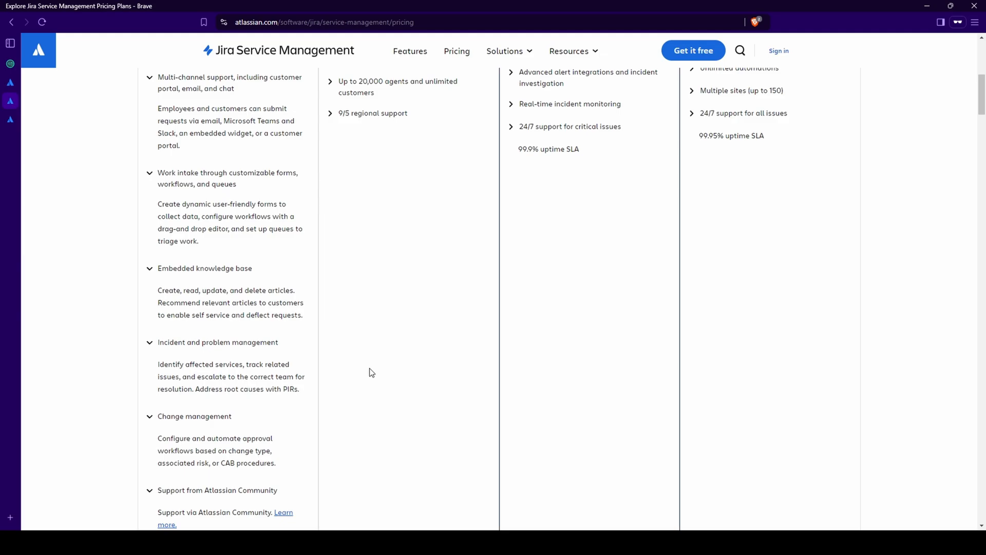
{"action": "scroll", "coordinate": [425, 339], "scroll_direction": "up", "scroll_amount": 8}
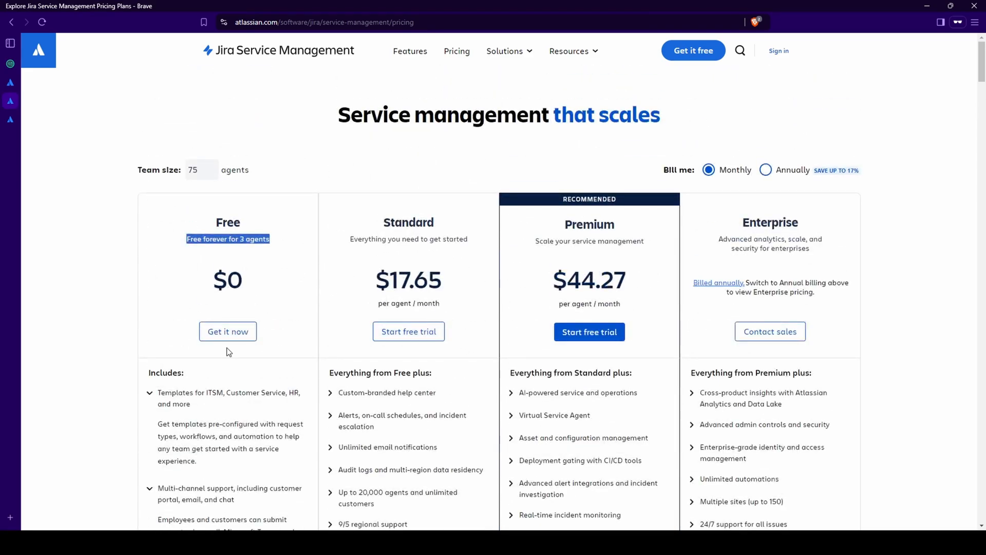
- Go to the free Jira Service Management page and highlight its 10 users / 3 agents limit
{"action": "left_click", "coordinate": [9, 120]}
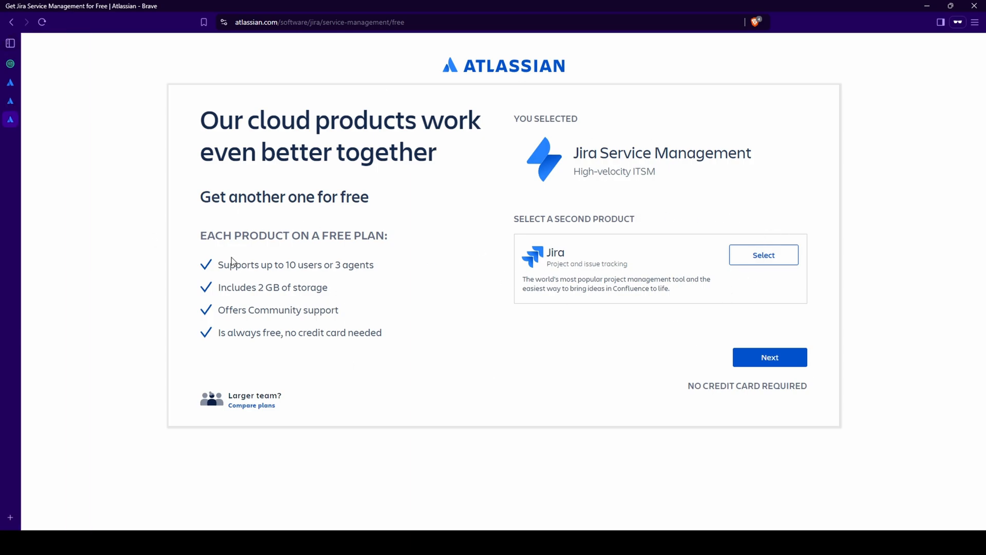
{"action": "left_click_drag", "start_coordinate": [232, 265], "coordinate": [317, 265]}
{"action": "left_click_drag", "start_coordinate": [335, 265], "coordinate": [363, 261]}
{"action": "left_click_drag", "start_coordinate": [322, 264], "coordinate": [286, 263]}
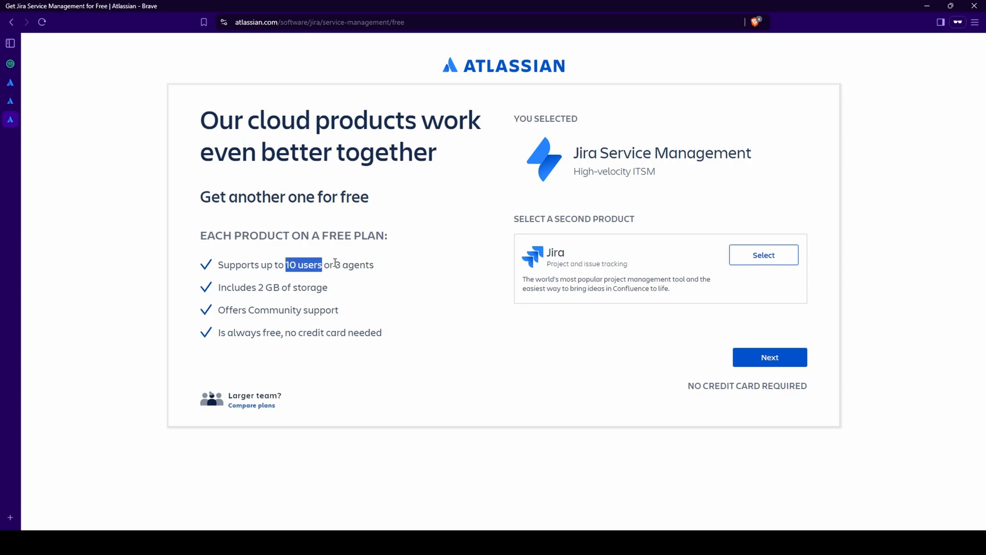
{"action": "left_click_drag", "start_coordinate": [335, 265], "coordinate": [381, 268]}
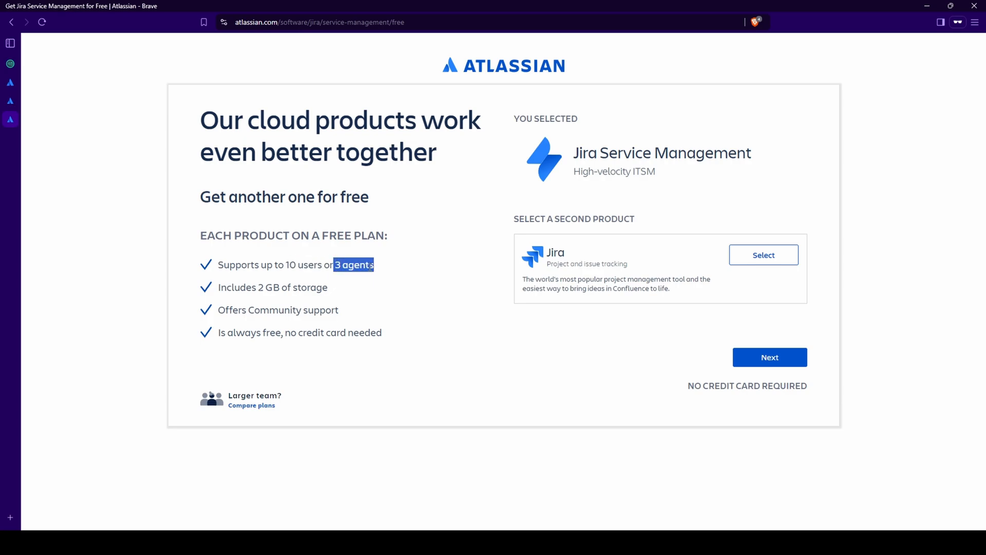
{"action": "left_click", "coordinate": [284, 303]}
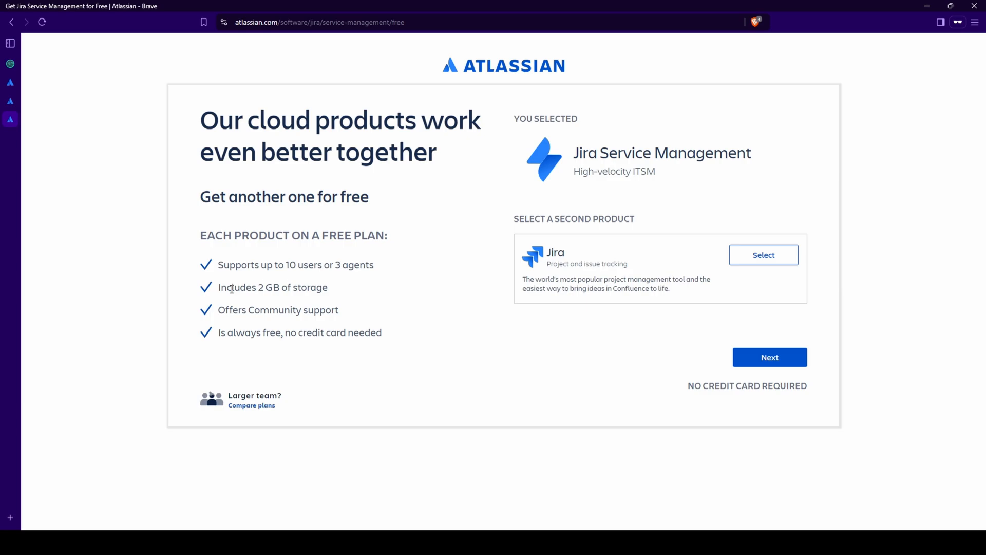
- Highlight the 2 GB storage, Community support and no-credit-card notes, then continue to sign-up
{"action": "left_click_drag", "start_coordinate": [232, 290], "coordinate": [313, 287]}
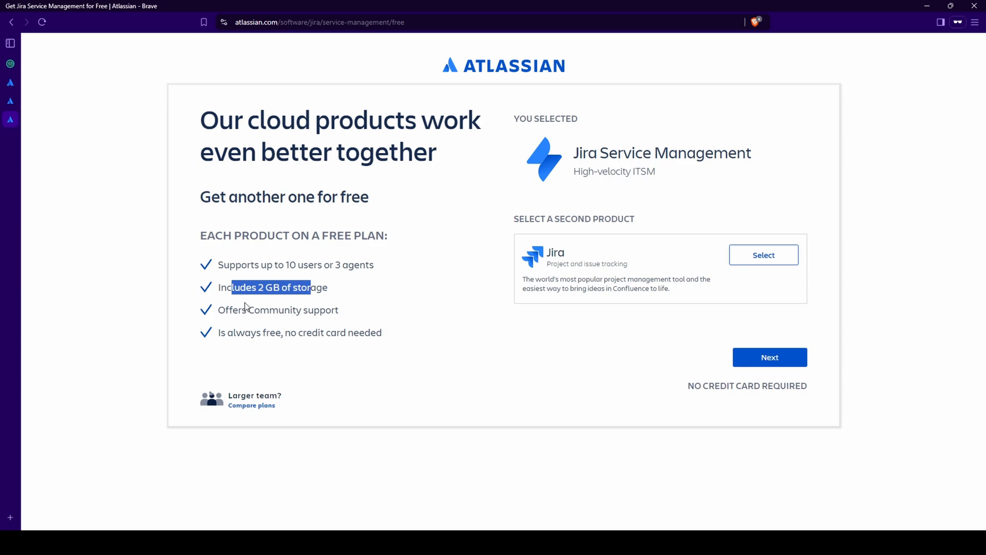
{"action": "left_click_drag", "start_coordinate": [228, 322], "coordinate": [330, 314]}
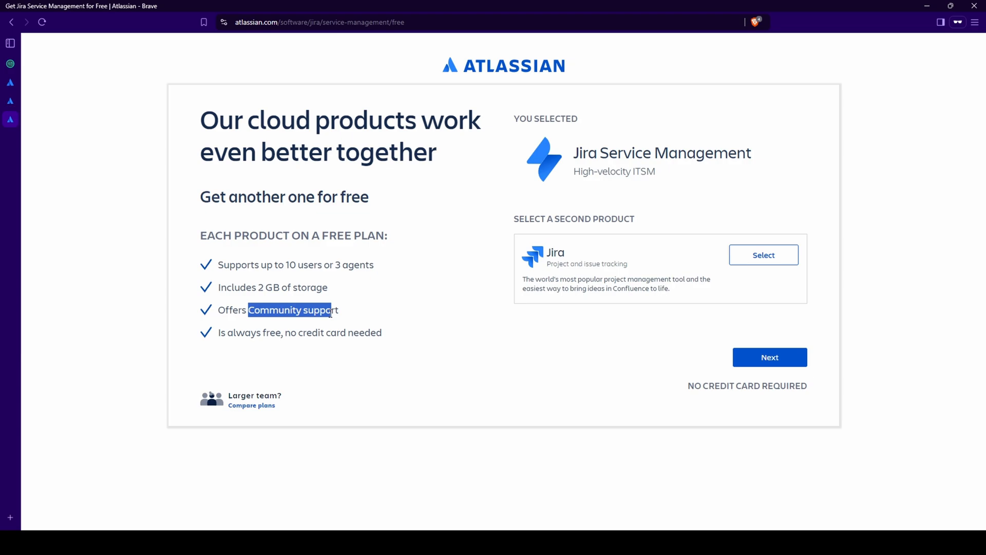
{"action": "left_click_drag", "start_coordinate": [299, 333], "coordinate": [369, 348]}
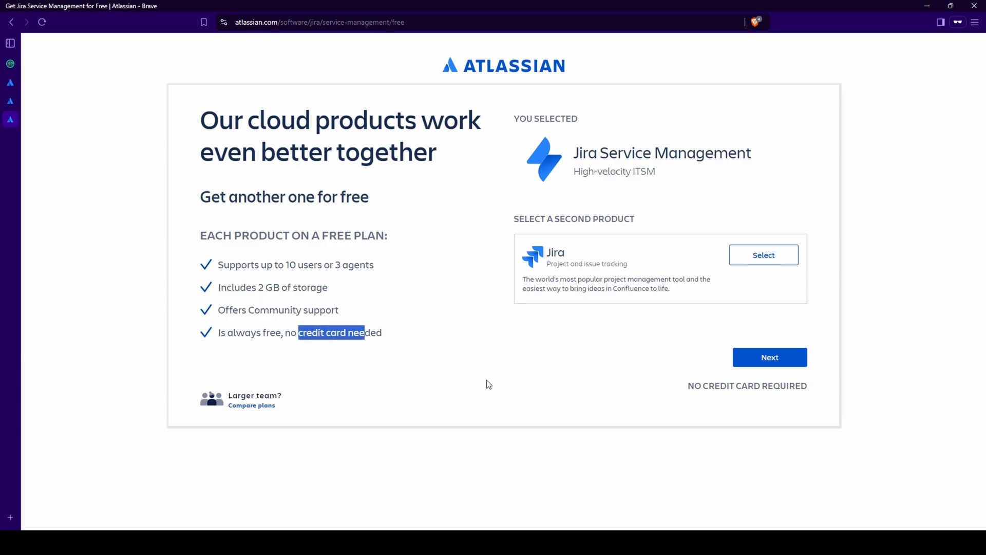
{"action": "left_click", "coordinate": [786, 362]}
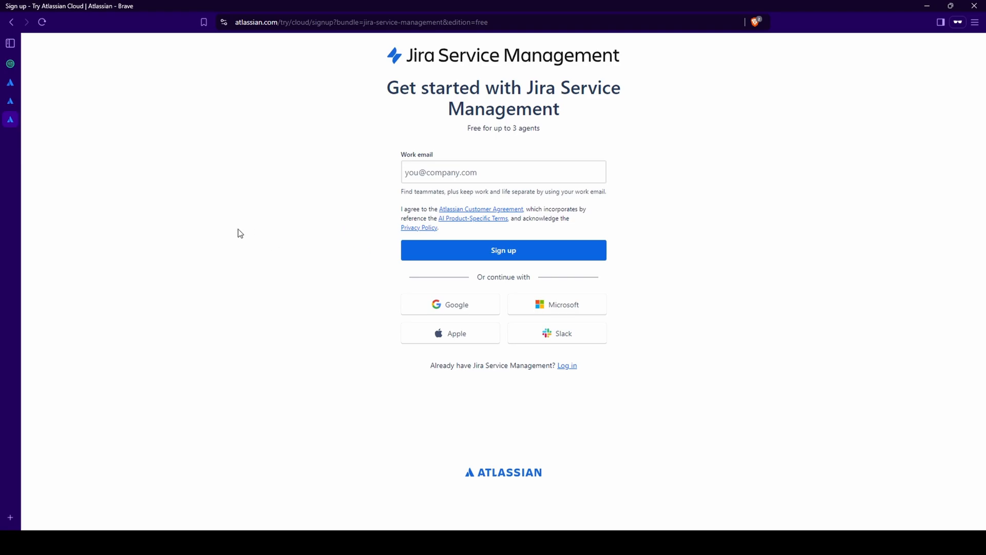
- Close the Sign up tab and return to the Jira Projects window listing JSM IT Detailed
{"action": "mouse_move", "coordinate": [6, 124]}
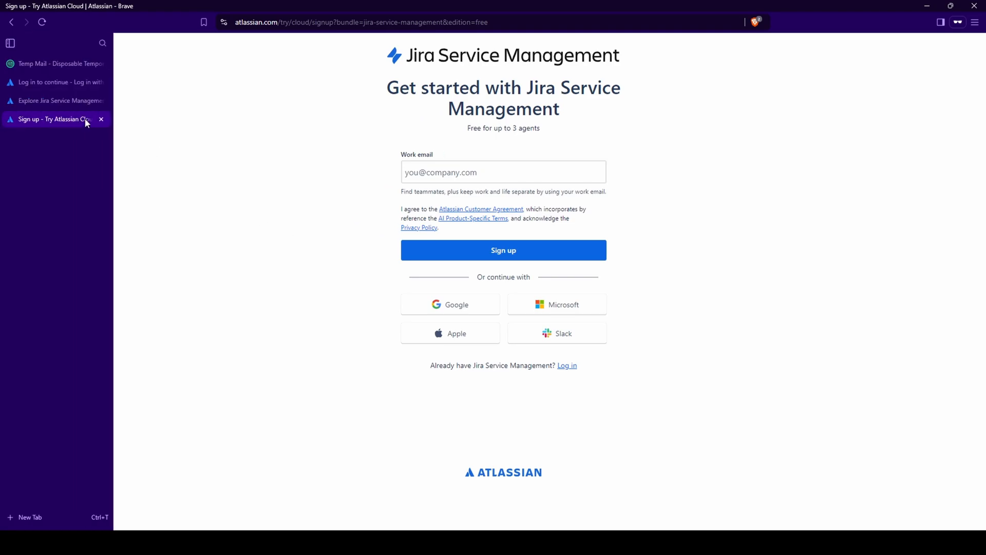
{"action": "left_click", "coordinate": [102, 118]}
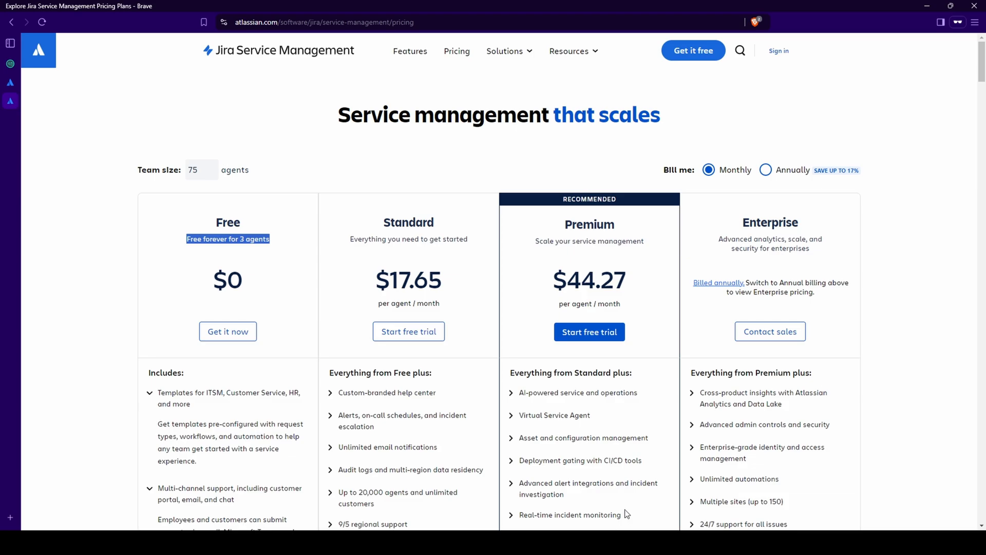
{"action": "left_click", "coordinate": [552, 496]}
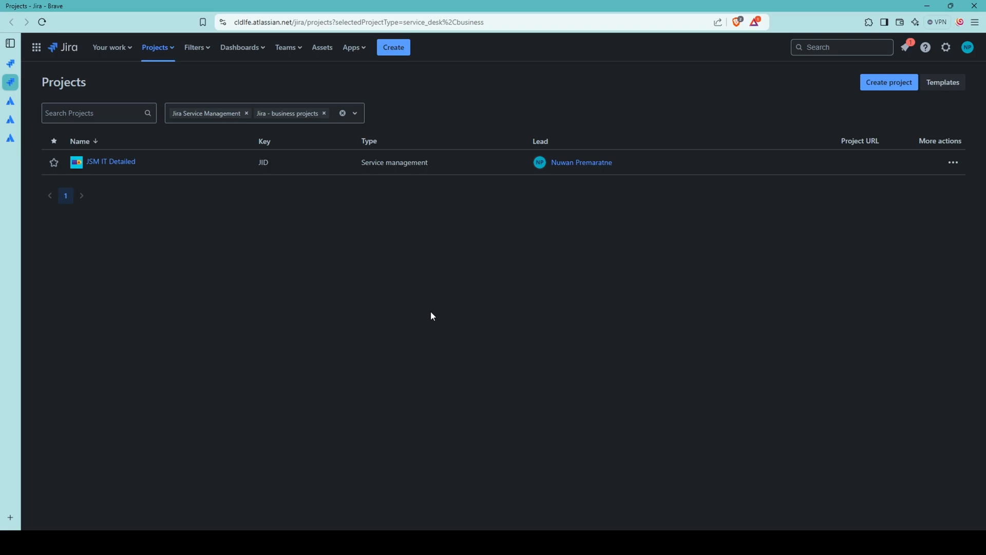
- Remove the 'Jira - business projects' filter so only JSM IT Detailed (JID) remains listed
{"action": "left_click", "coordinate": [324, 113]}
{"action": "left_click", "coordinate": [170, 47]}
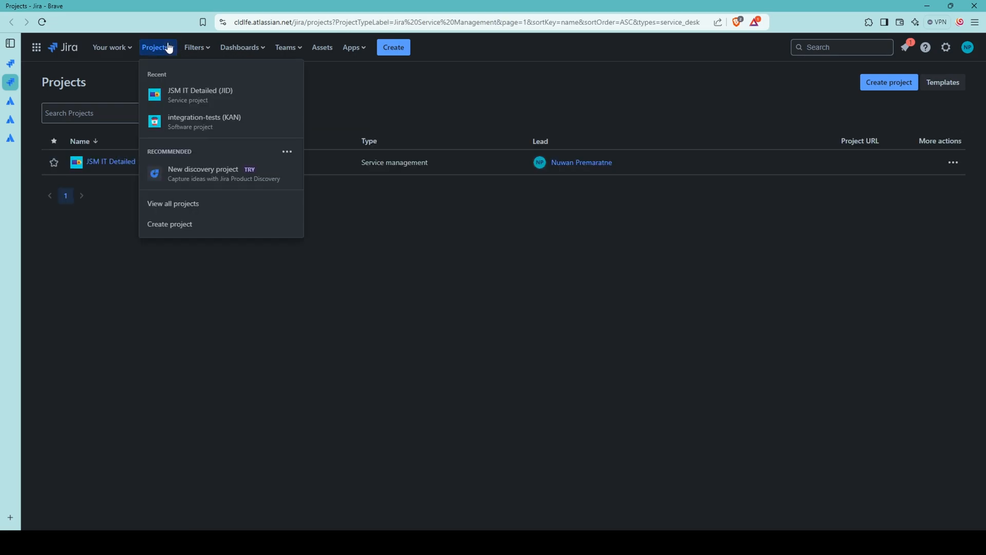
{"action": "left_click", "coordinate": [318, 176]}
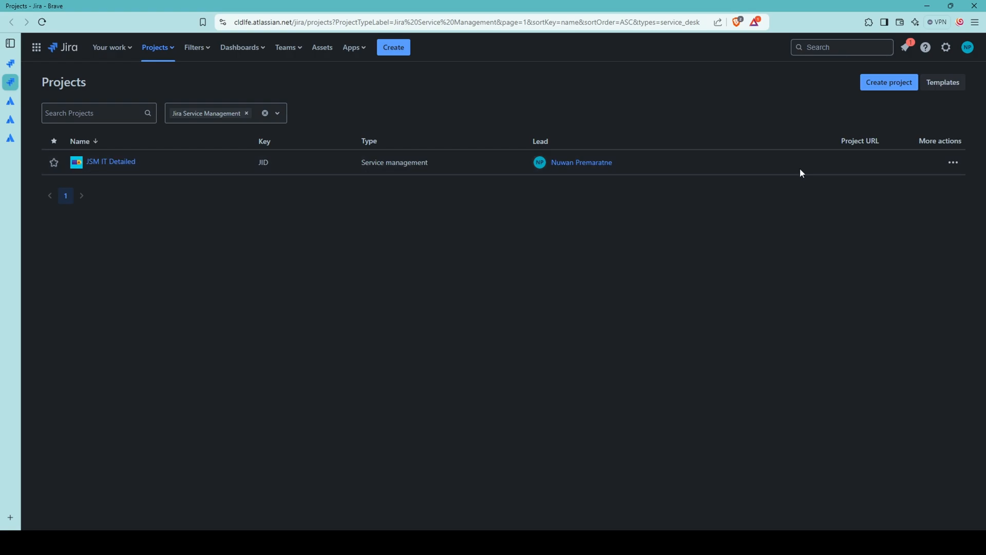
- Start a new project and browse the IT category of project templates
{"action": "left_click", "coordinate": [862, 80]}
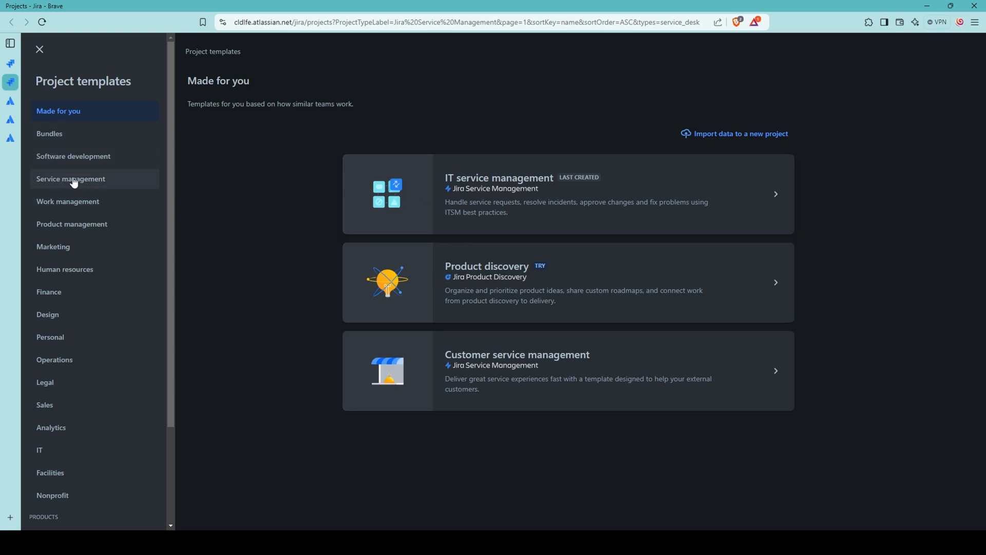
{"action": "scroll", "coordinate": [77, 165], "scroll_direction": "down", "scroll_amount": 3}
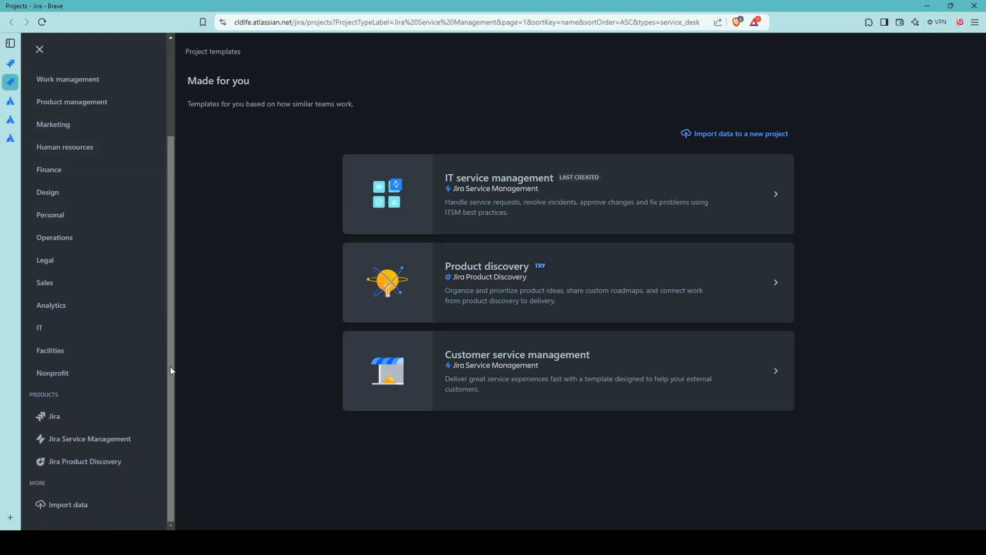
{"action": "scroll", "coordinate": [103, 431], "scroll_direction": "up", "scroll_amount": 3}
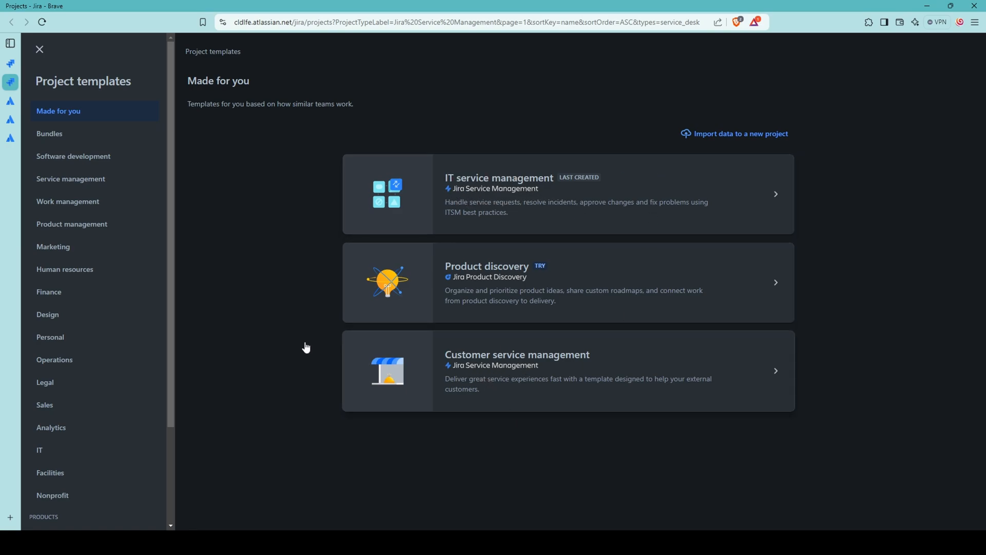
{"action": "left_click", "coordinate": [50, 452]}
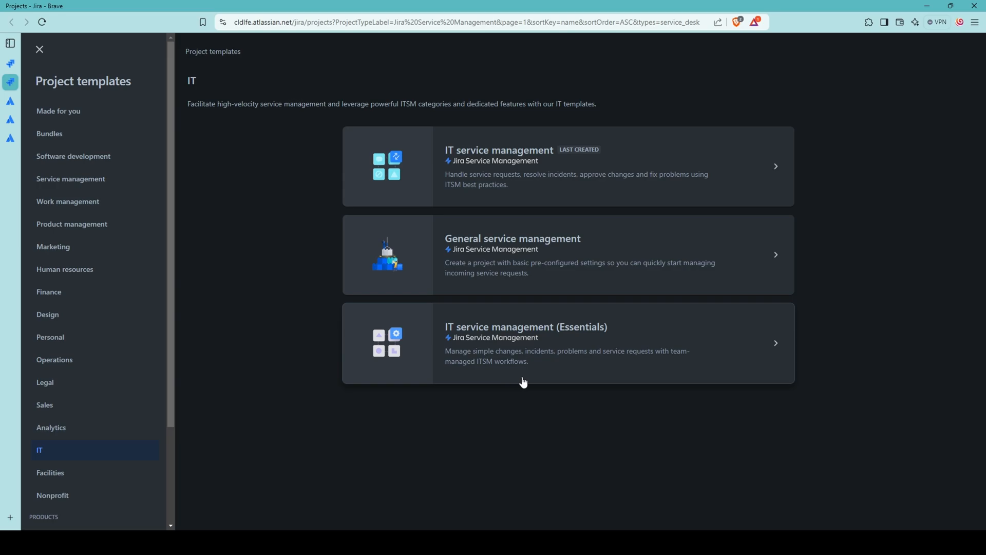
- Preview the IT service management template's details
{"action": "left_click", "coordinate": [770, 167]}
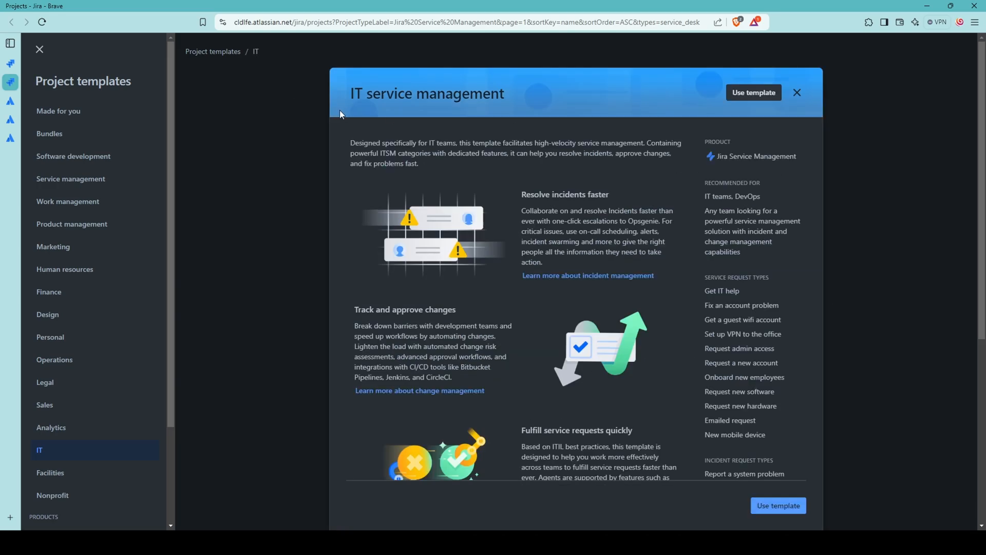
{"action": "left_click", "coordinate": [797, 92]}
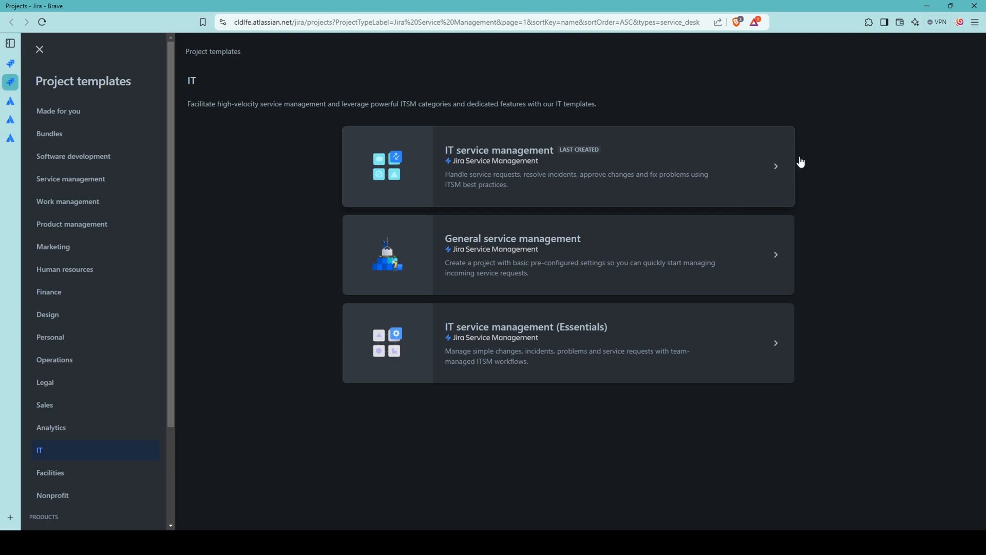
{"action": "left_click", "coordinate": [769, 171]}
{"action": "scroll", "coordinate": [804, 175], "scroll_direction": "down", "scroll_amount": 2}
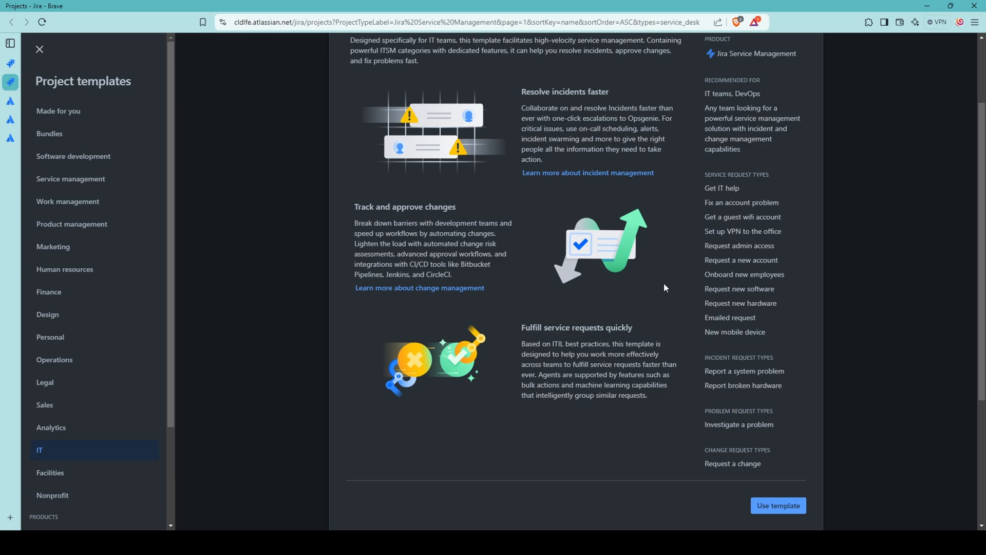
{"action": "scroll", "coordinate": [759, 272], "scroll_direction": "down", "scroll_amount": 4}
{"action": "scroll", "coordinate": [752, 271], "scroll_direction": "up", "scroll_amount": 6}
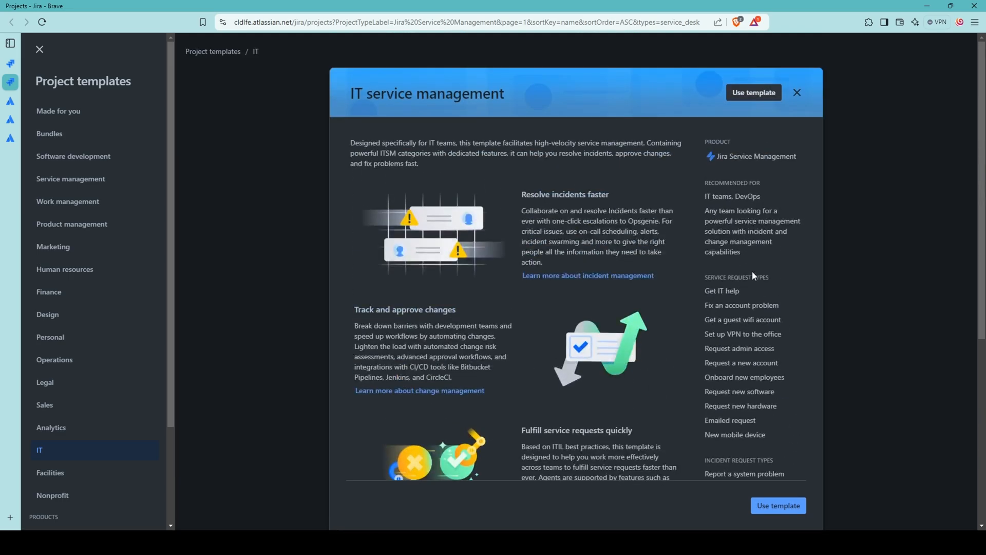
{"action": "scroll", "coordinate": [741, 255], "scroll_direction": "down", "scroll_amount": 1}
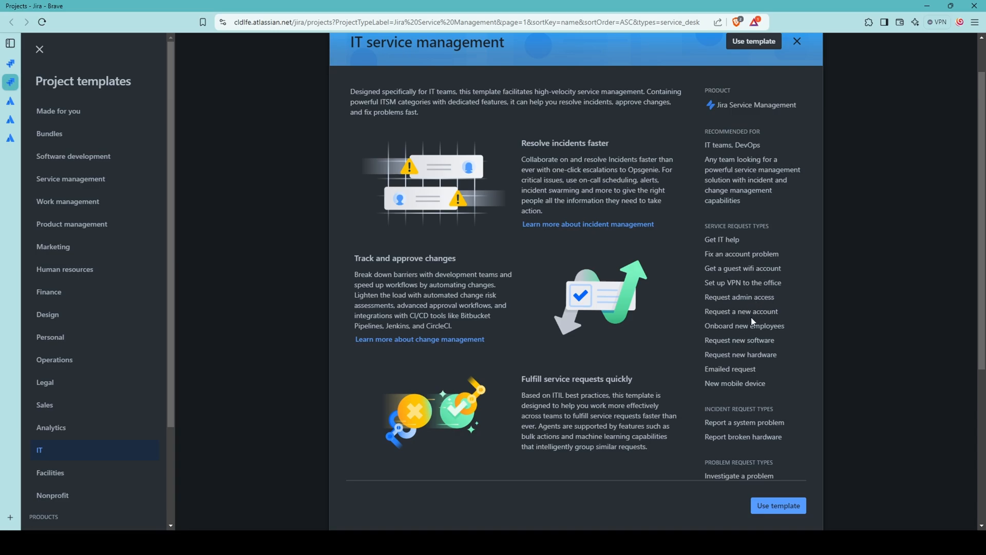
{"action": "scroll", "coordinate": [750, 318], "scroll_direction": "down", "scroll_amount": 3}
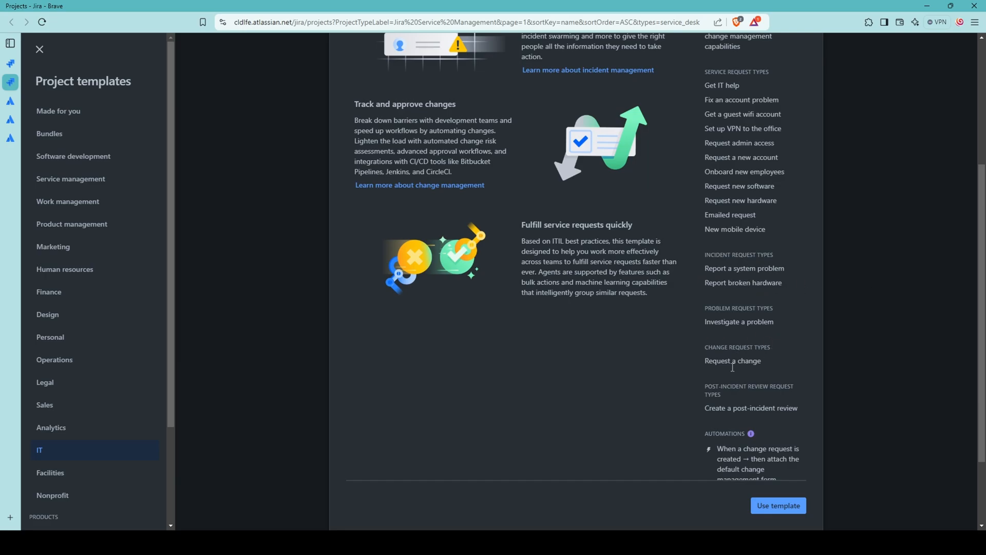
{"action": "scroll", "coordinate": [734, 367], "scroll_direction": "down", "scroll_amount": 2}
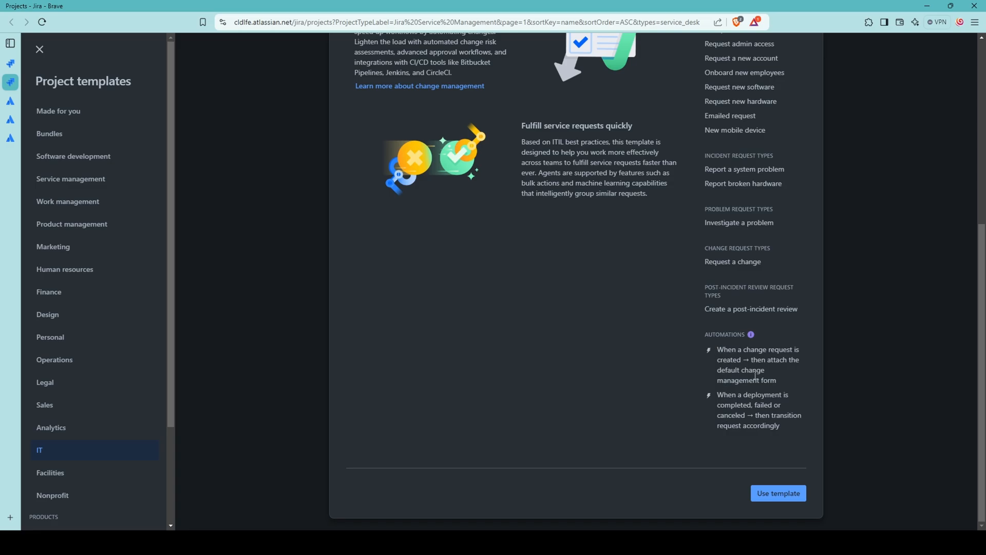
{"action": "scroll", "coordinate": [739, 400], "scroll_direction": "up", "scroll_amount": 6}
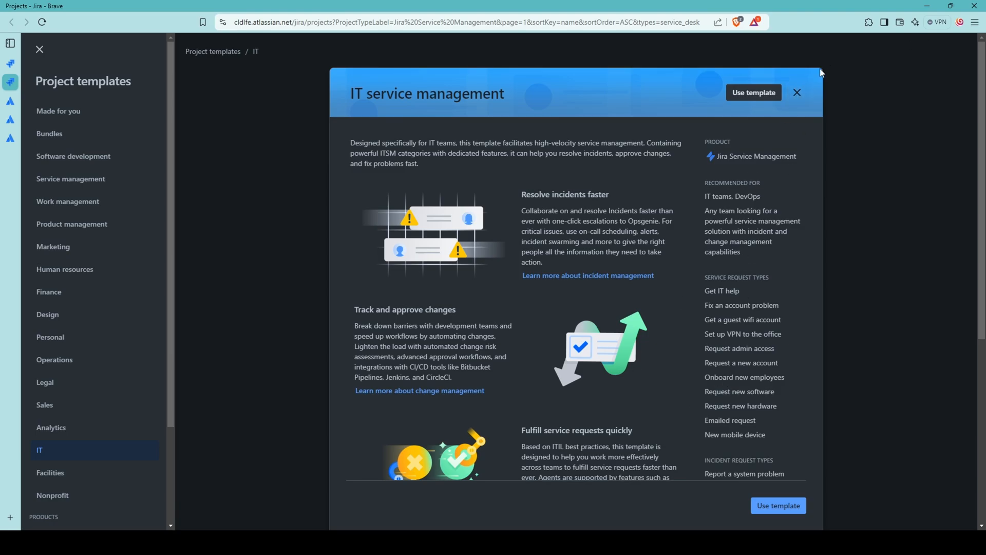
{"action": "left_click", "coordinate": [797, 92]}
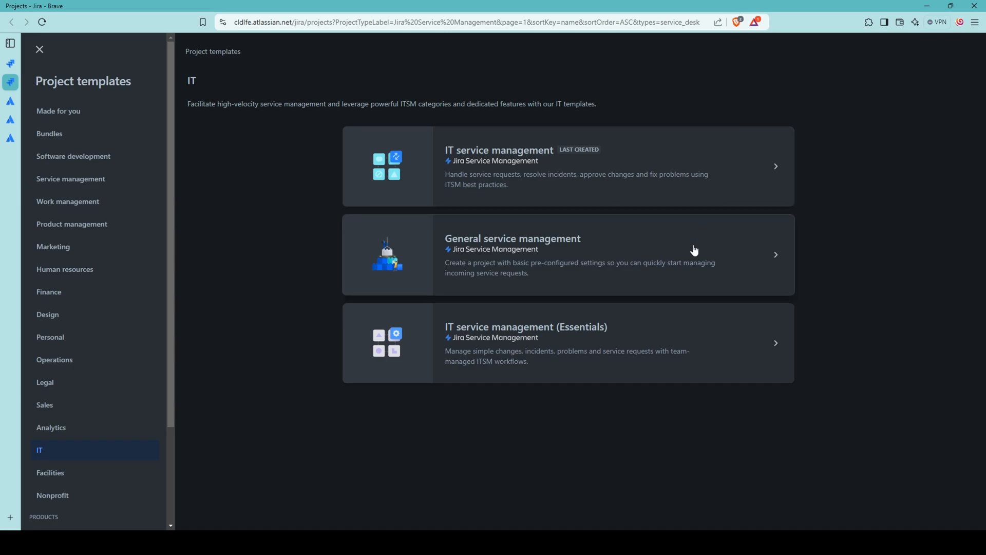
- Preview the General service management template, then revisit IT service management
{"action": "left_click", "coordinate": [755, 250]}
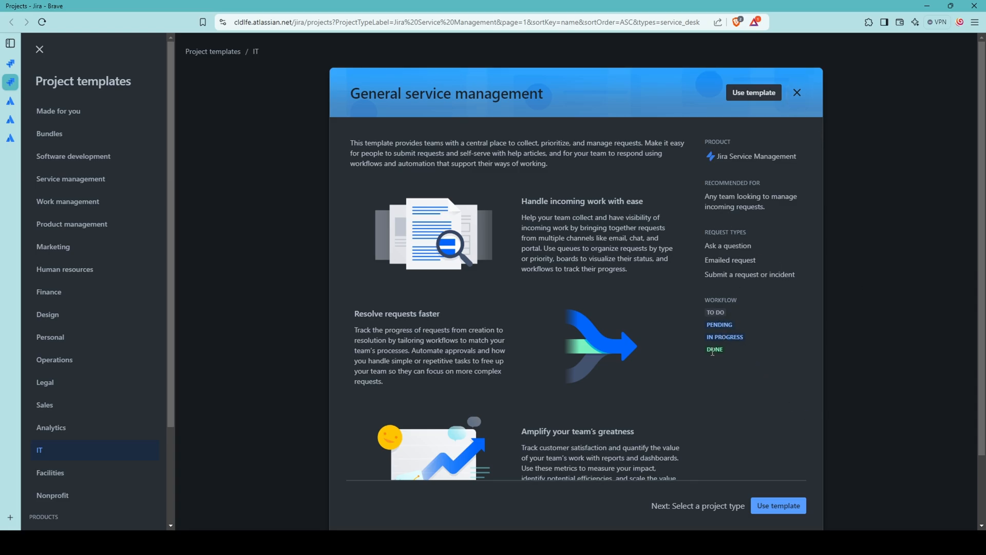
{"action": "left_click", "coordinate": [797, 92]}
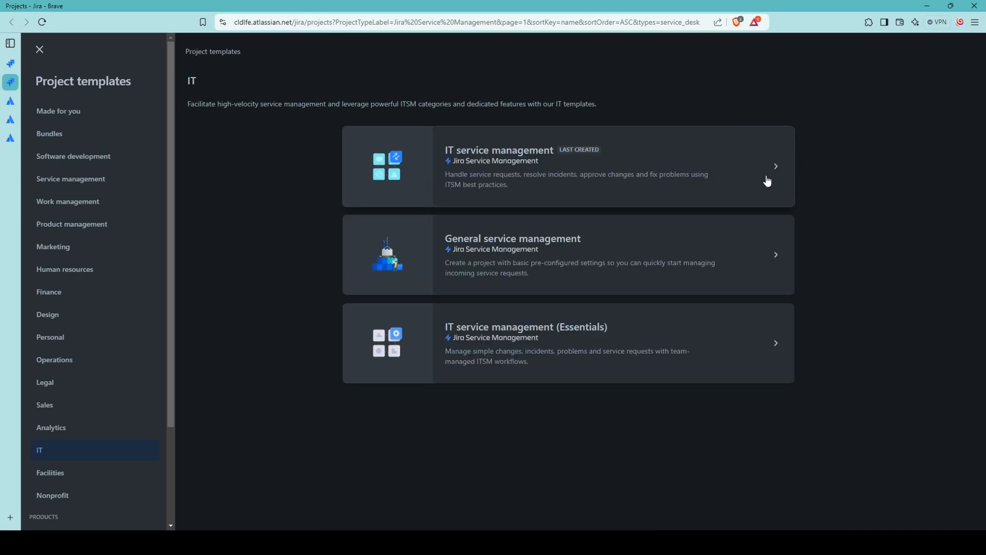
{"action": "left_click", "coordinate": [766, 181]}
{"action": "scroll", "coordinate": [775, 212], "scroll_direction": "down", "scroll_amount": 4}
{"action": "scroll", "coordinate": [780, 242], "scroll_direction": "up", "scroll_amount": 5}
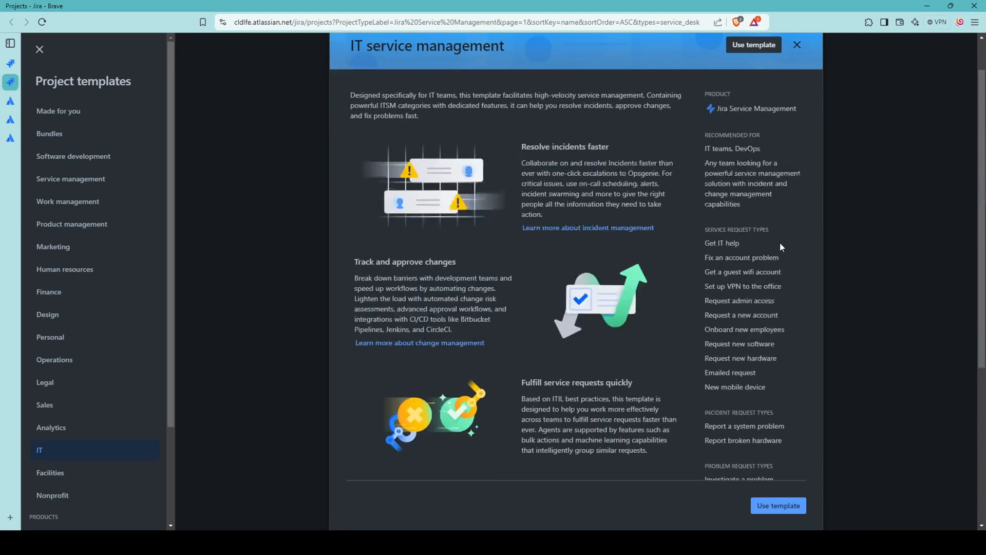
{"action": "scroll", "coordinate": [700, 189], "scroll_direction": "down", "scroll_amount": 6}
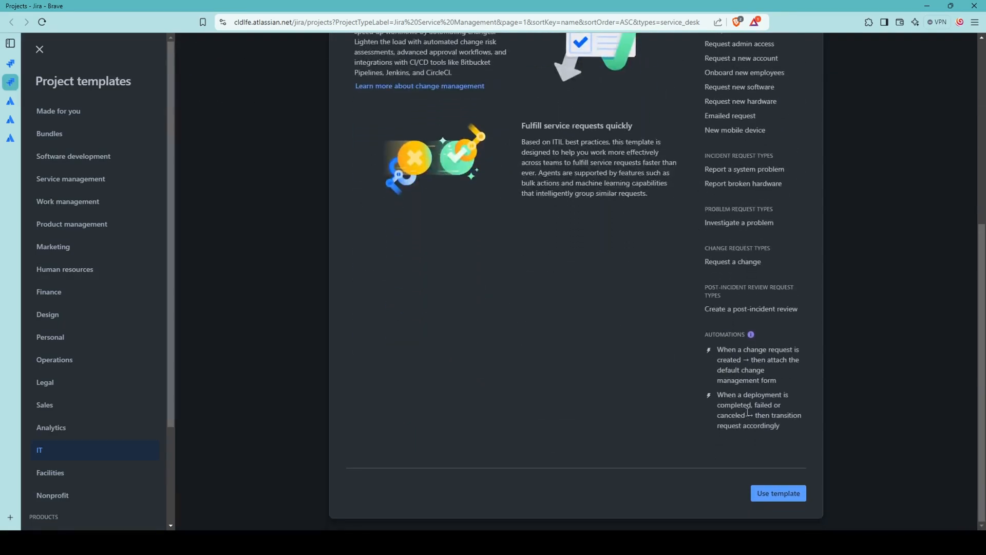
{"action": "scroll", "coordinate": [742, 132], "scroll_direction": "up", "scroll_amount": 2}
{"action": "scroll", "coordinate": [816, 77], "scroll_direction": "up", "scroll_amount": 2}
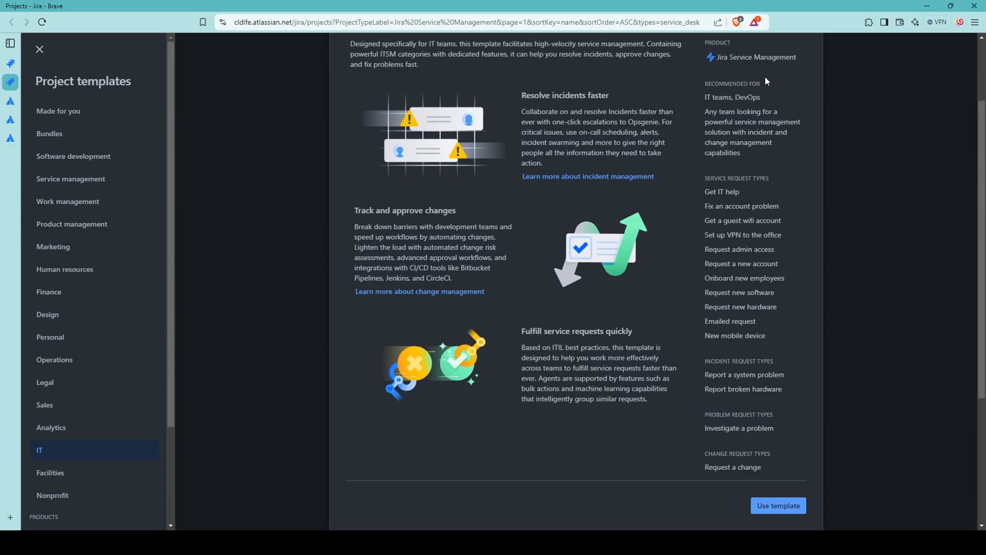
{"action": "scroll", "coordinate": [765, 82], "scroll_direction": "up", "scroll_amount": 2}
{"action": "left_click", "coordinate": [802, 96]}
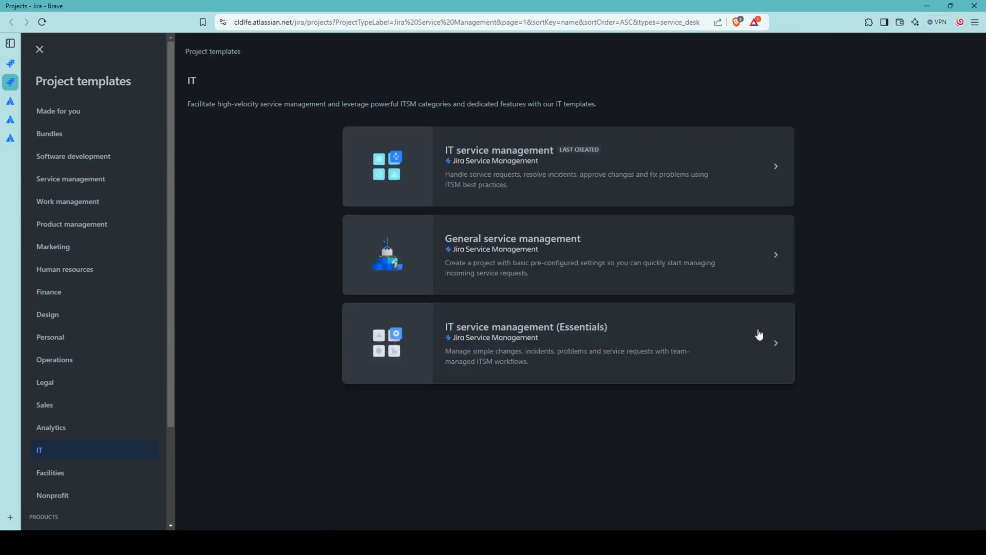
- Preview the Essentials template, then create the project using IT service management
{"action": "left_click", "coordinate": [752, 335]}
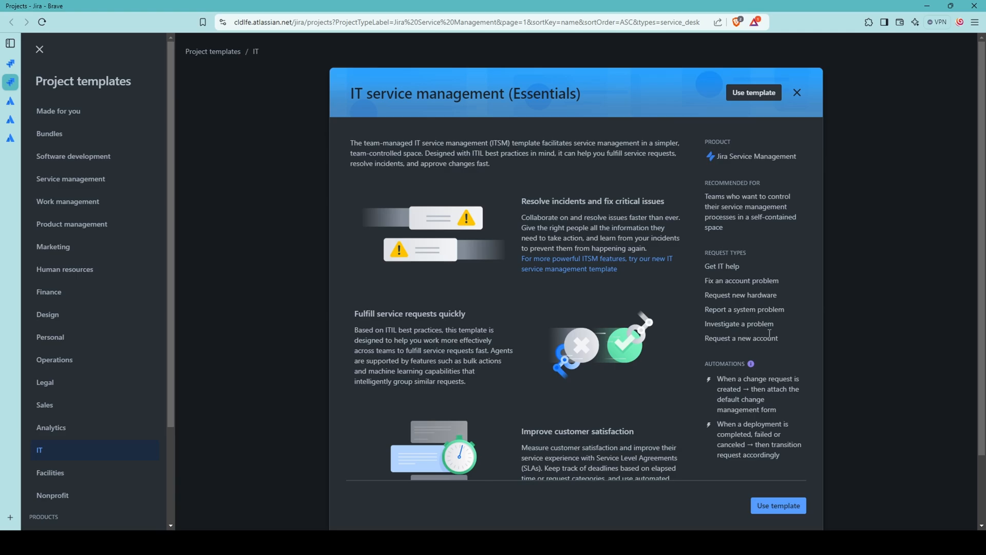
{"action": "left_click", "coordinate": [797, 92]}
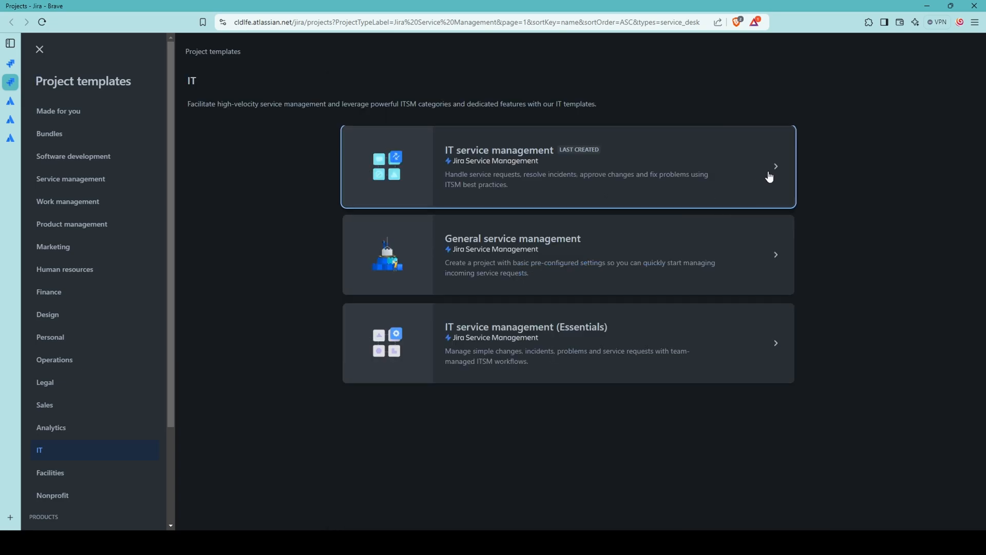
{"action": "left_click", "coordinate": [765, 173]}
{"action": "scroll", "coordinate": [765, 175], "scroll_direction": "down", "scroll_amount": 3}
{"action": "scroll", "coordinate": [766, 176], "scroll_direction": "down", "scroll_amount": 5}
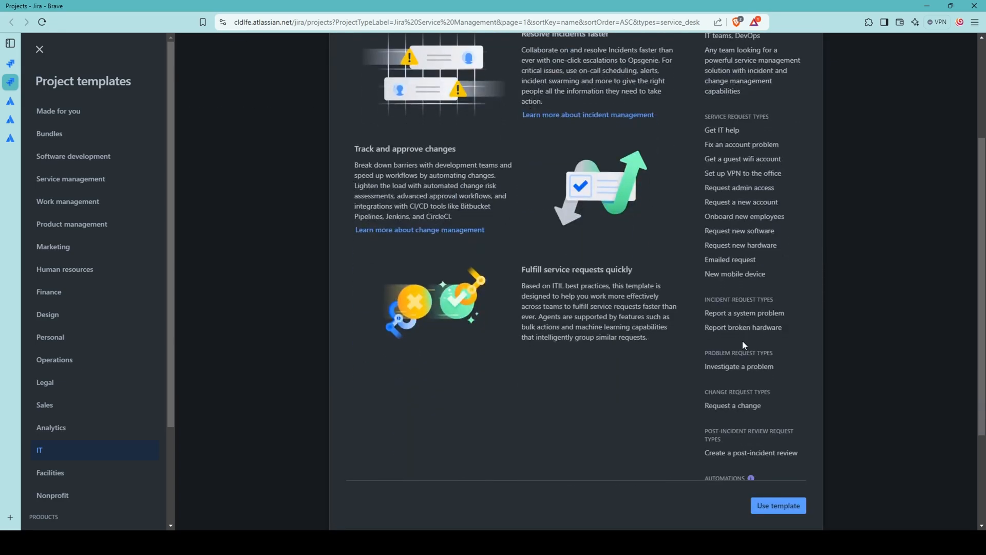
{"action": "scroll", "coordinate": [733, 289], "scroll_direction": "up", "scroll_amount": 5}
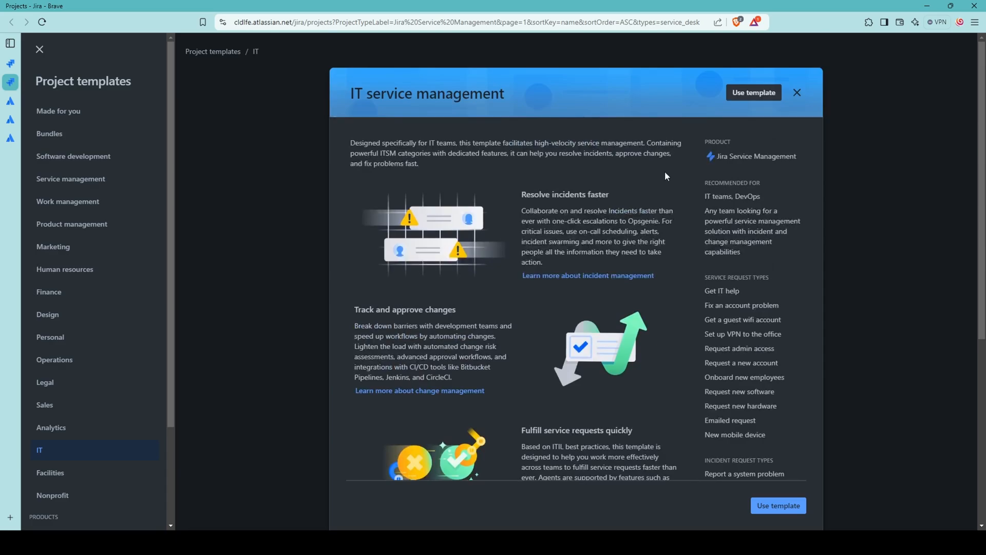
{"action": "left_click", "coordinate": [773, 504]}
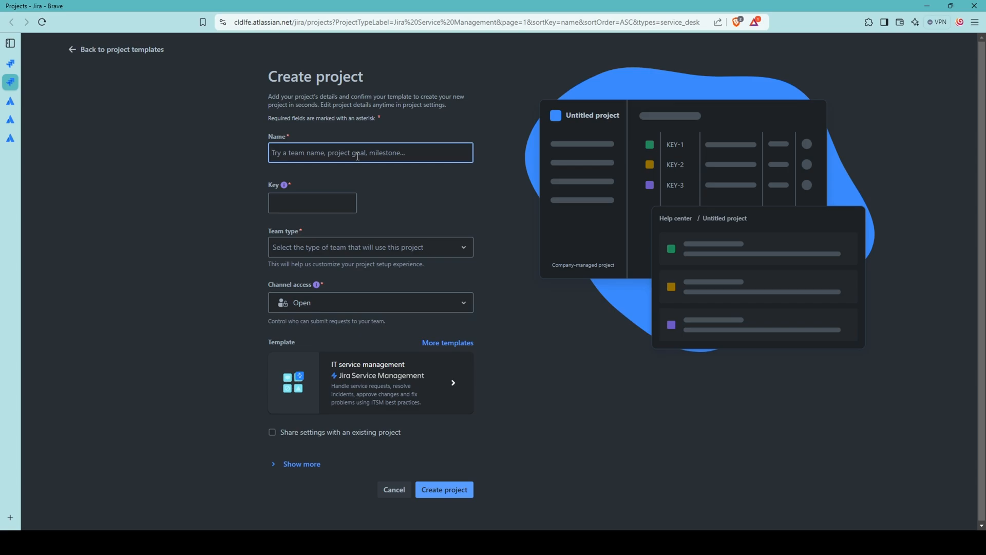
- Name the project 'Internal Management' and set its key to IM
{"action": "type", "text": "Internal"}
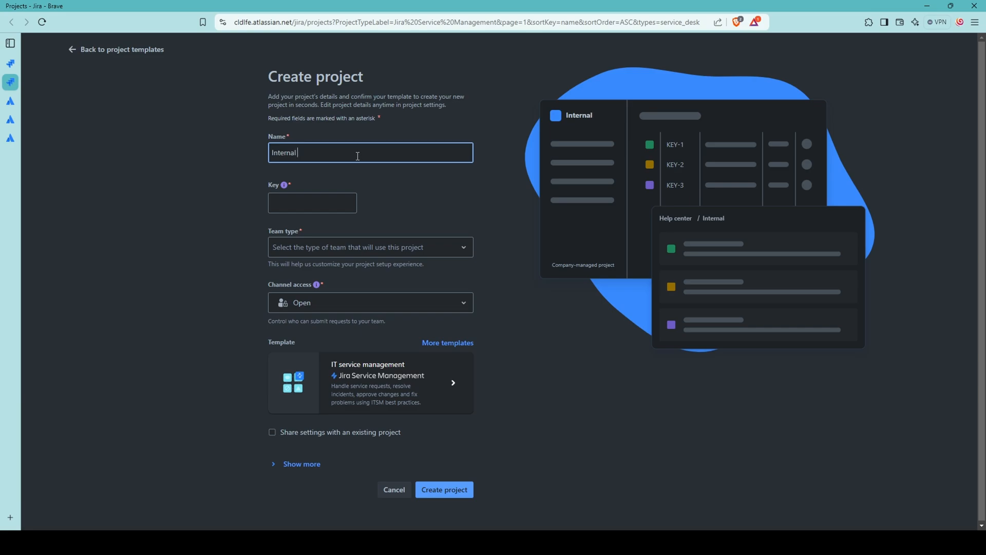
{"action": "type", "text": " Management"}
{"action": "left_click", "coordinate": [446, 223]}
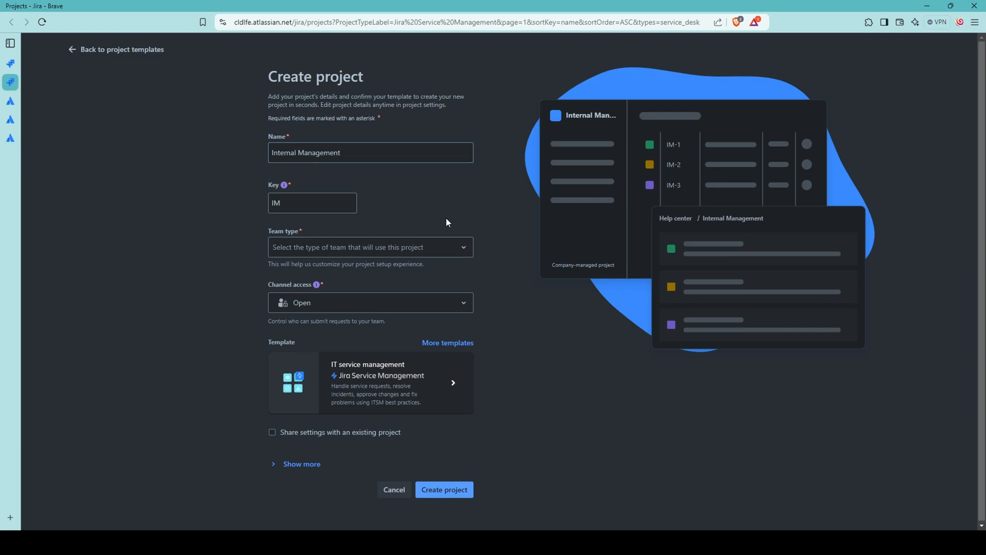
{"action": "left_click_drag", "start_coordinate": [289, 201], "coordinate": [263, 207]}
{"action": "left_click", "coordinate": [361, 153]}
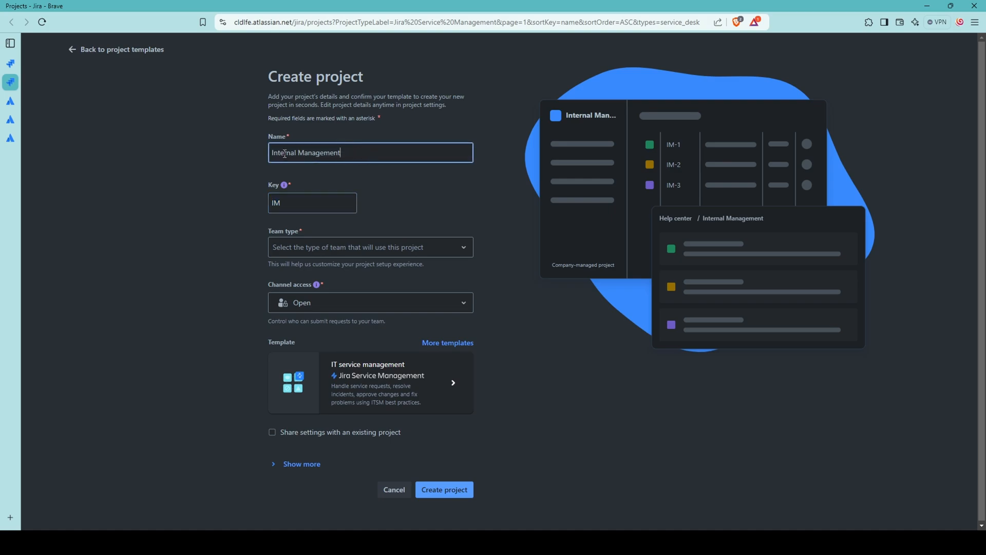
{"action": "left_click", "coordinate": [308, 201]}
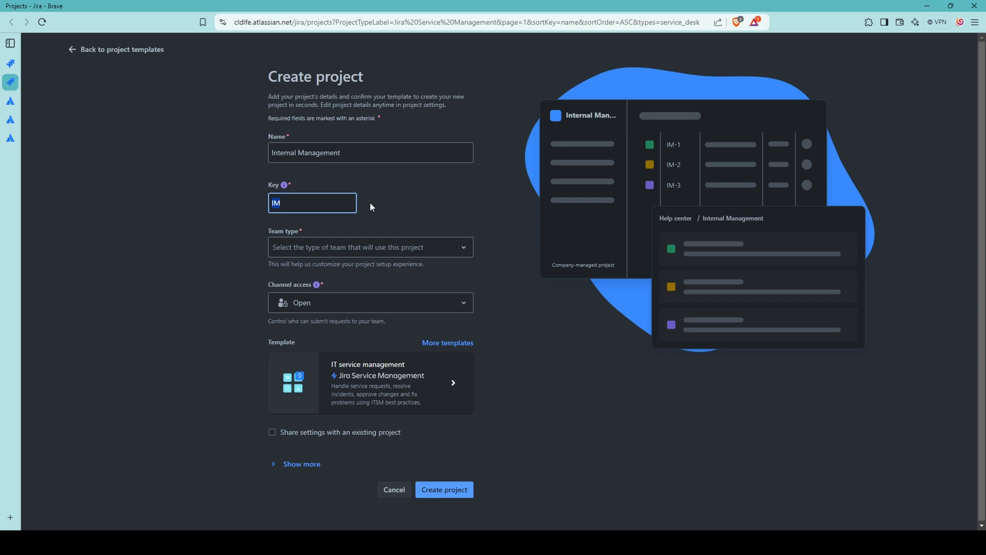
{"action": "type", "text": "I"}
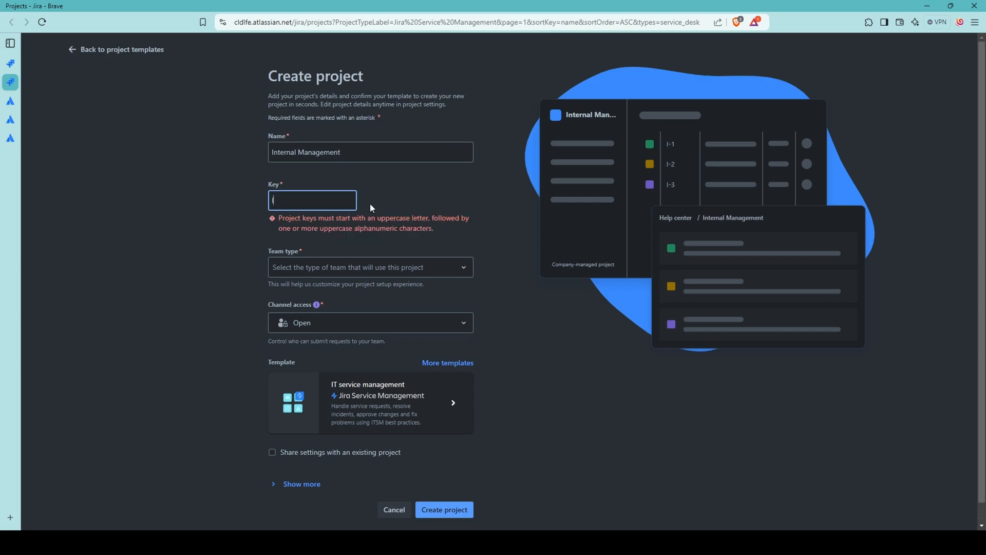
{"action": "type", "text": "RM"}
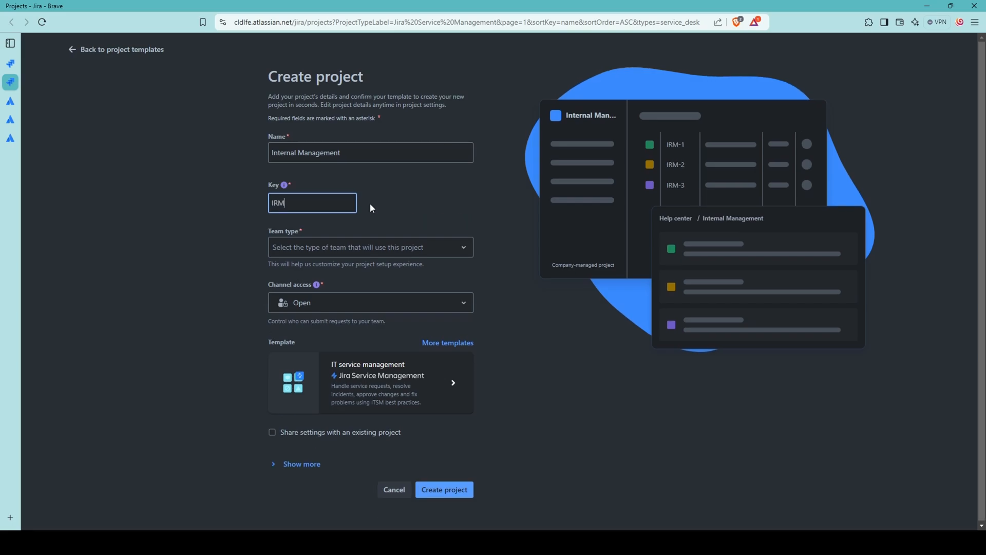
{"action": "key", "text": "BackSpace"}
{"action": "key", "text": "BackSpace"}
{"action": "type", "text": "M"}
- Pick Information technology (IT) from the team types and leave channel access on Open
{"action": "left_click", "coordinate": [395, 248]}
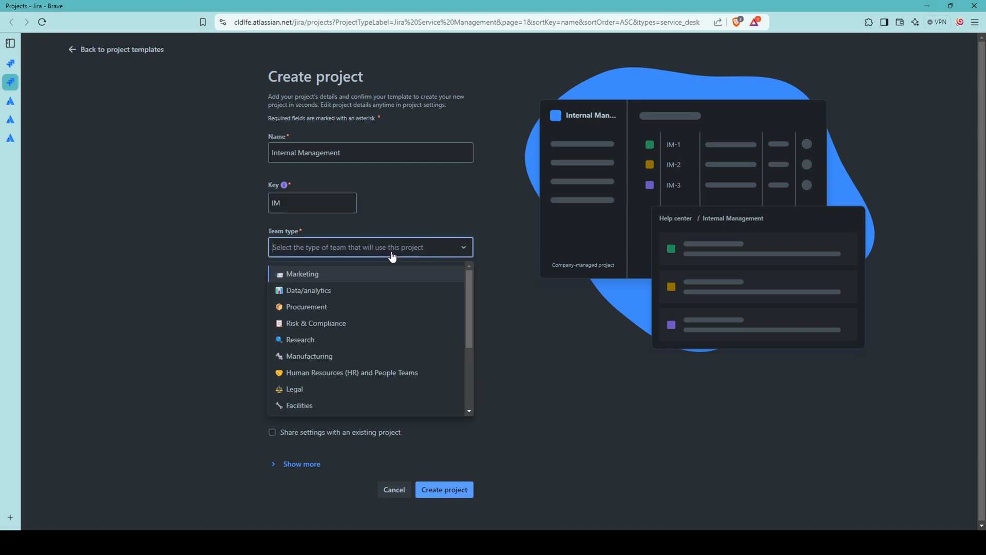
{"action": "scroll", "coordinate": [383, 339], "scroll_direction": "down", "scroll_amount": 3}
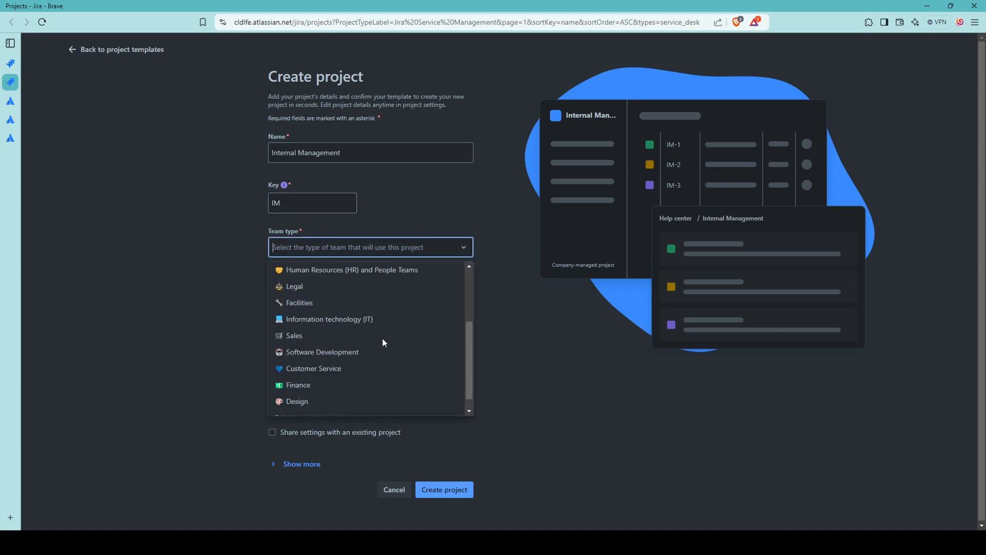
{"action": "scroll", "coordinate": [373, 303], "scroll_direction": "up", "scroll_amount": 2}
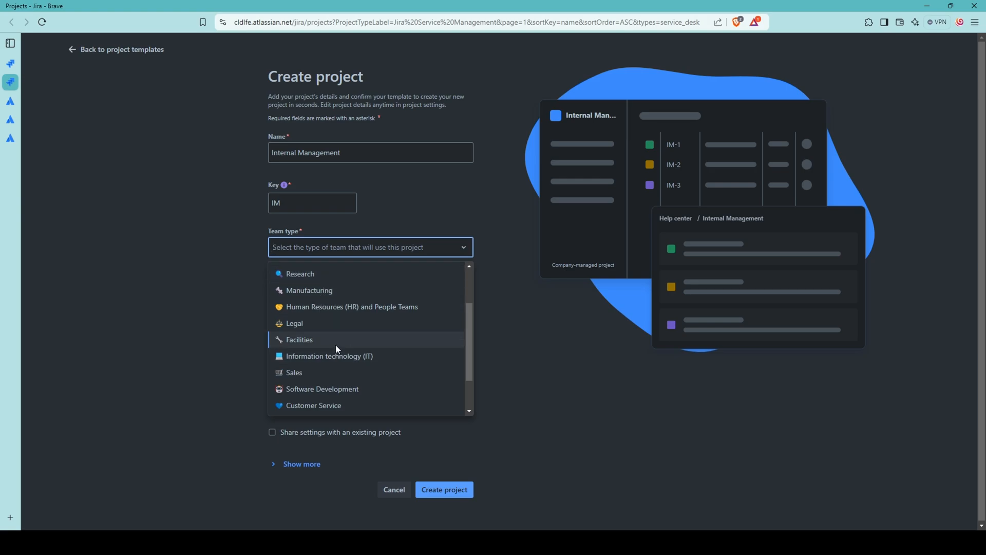
{"action": "left_click", "coordinate": [366, 356]}
{"action": "left_click", "coordinate": [445, 303]}
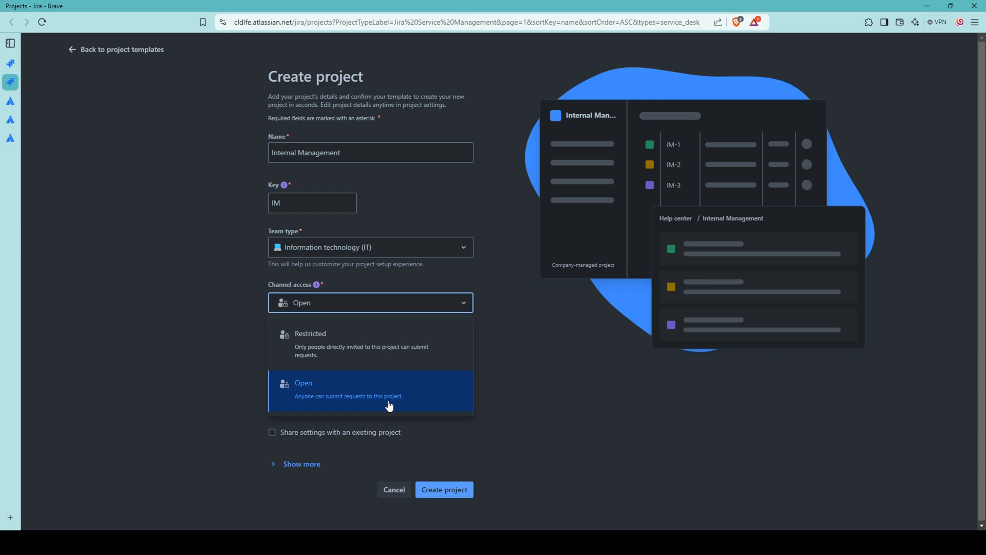
{"action": "left_click", "coordinate": [339, 401]}
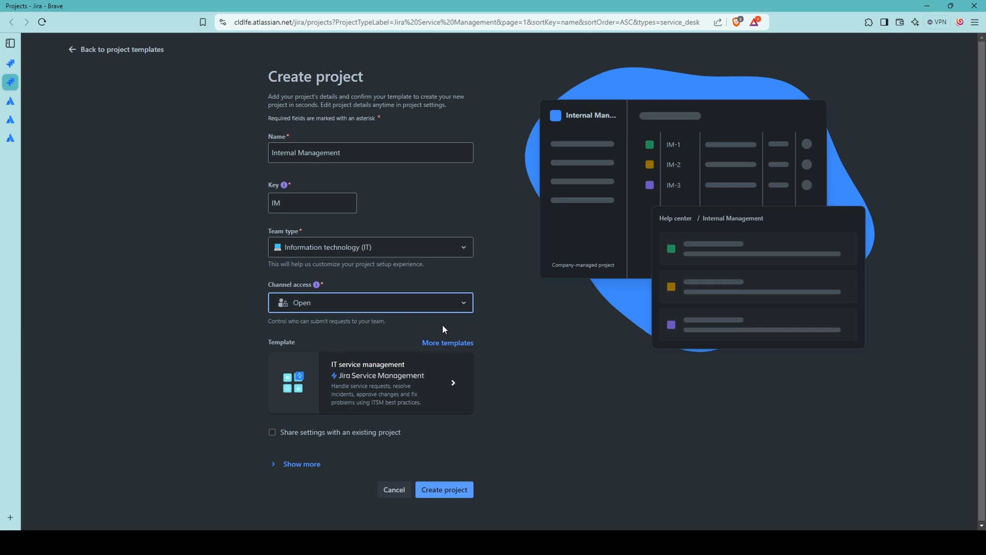
{"action": "left_click", "coordinate": [447, 308]}
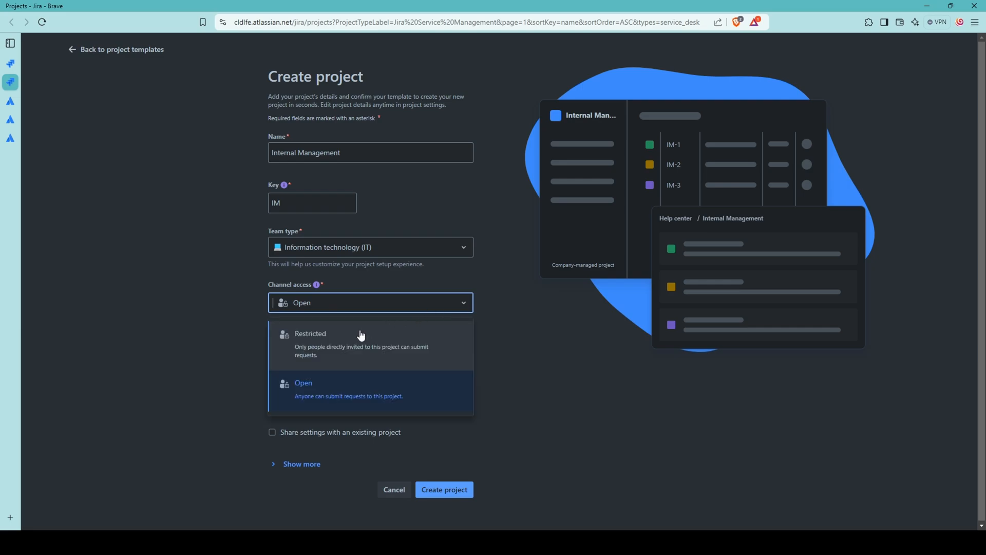
{"action": "left_click", "coordinate": [518, 337]}
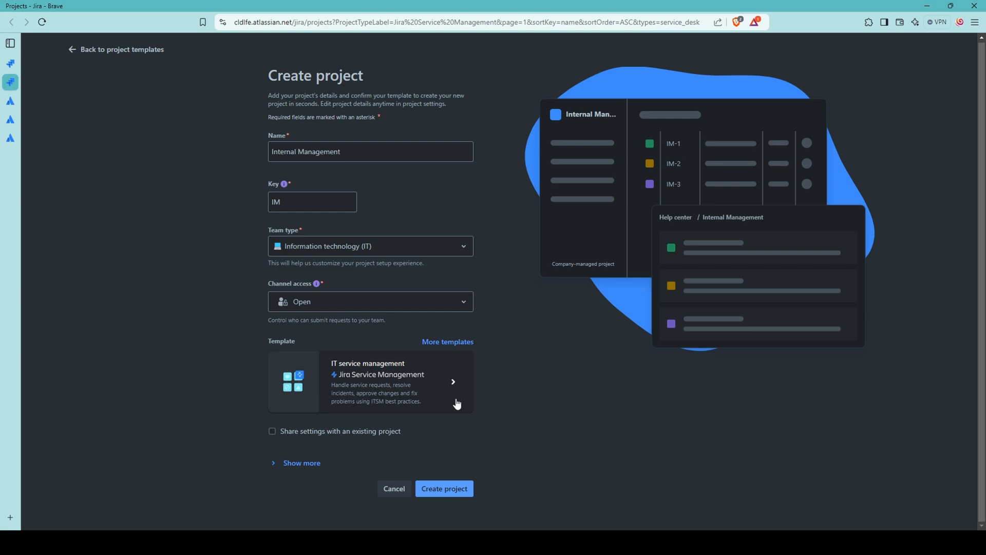
- Leave 'Share settings with an existing project' unticked and show the company-managed project type option
{"action": "left_click", "coordinate": [272, 432]}
{"action": "scroll", "coordinate": [309, 430], "scroll_direction": "down", "scroll_amount": 1}
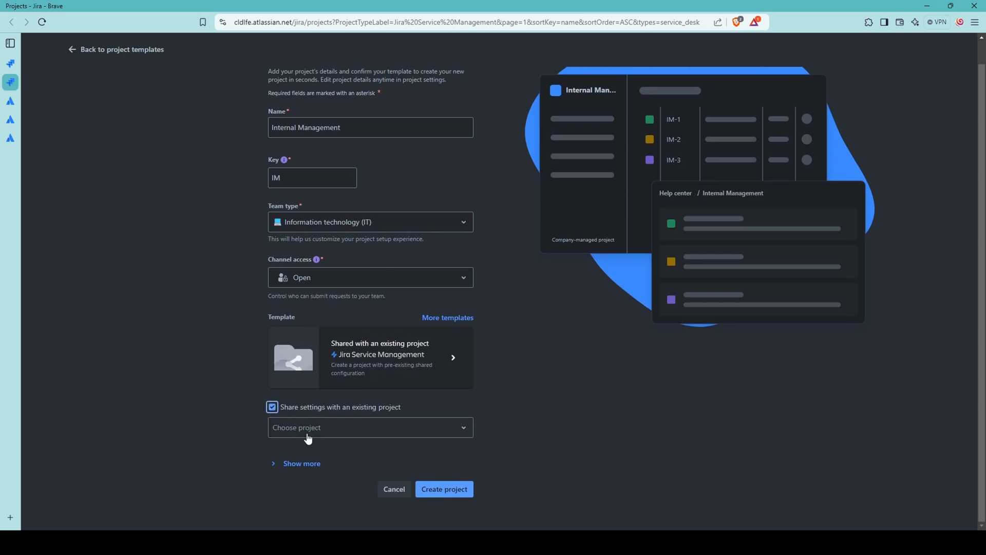
{"action": "left_click", "coordinate": [336, 436]}
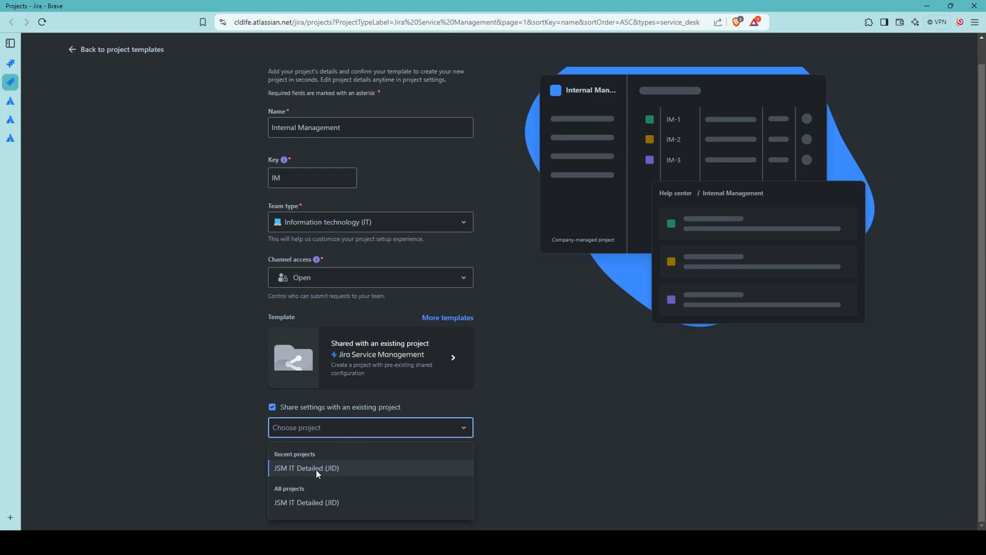
{"action": "left_click", "coordinate": [365, 404]}
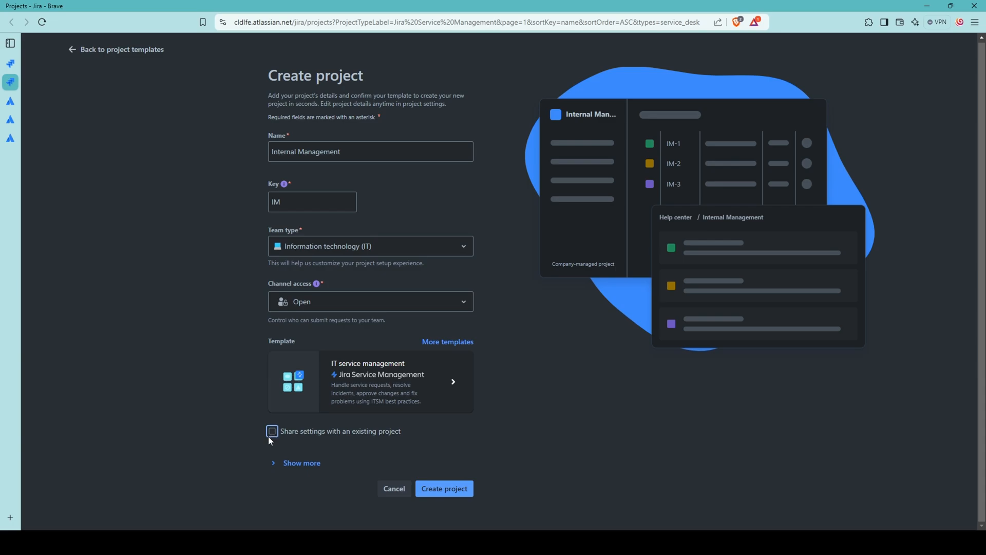
{"action": "left_click", "coordinate": [290, 462]}
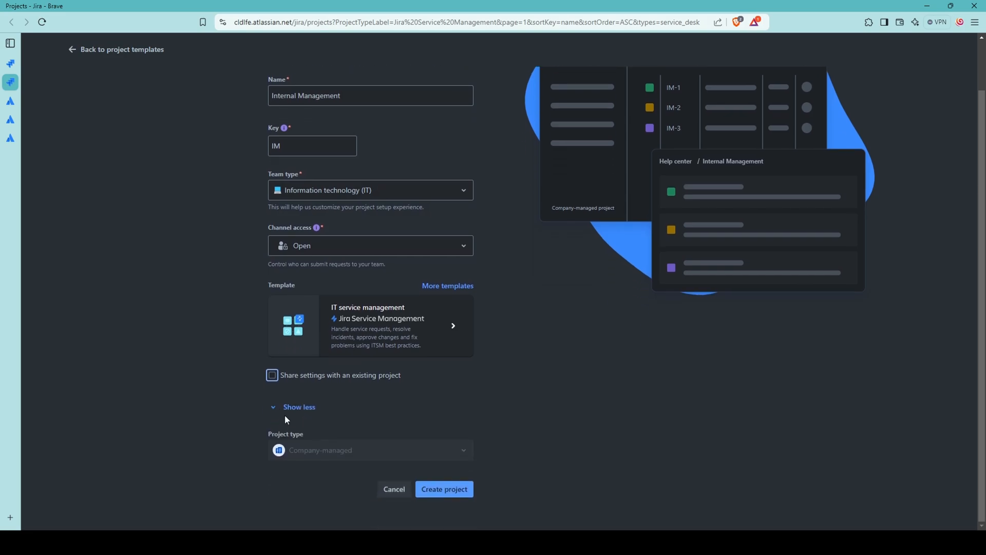
{"action": "mouse_move", "coordinate": [311, 458]}
- Start the Internal Management project, browse the IT, HR and Analytics templates, and pick Questions for analytics
{"action": "left_click", "coordinate": [447, 489]}
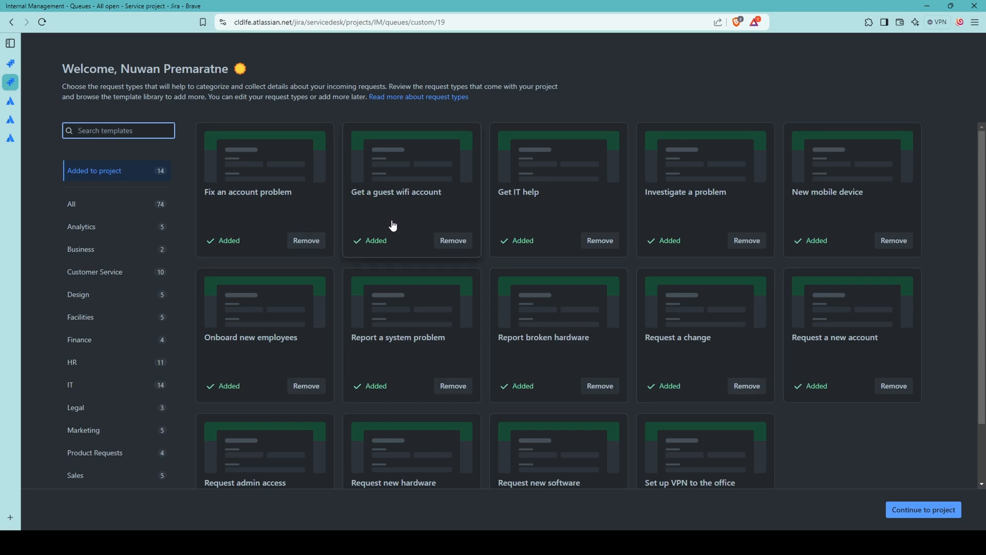
{"action": "scroll", "coordinate": [368, 239], "scroll_direction": "down", "scroll_amount": 2}
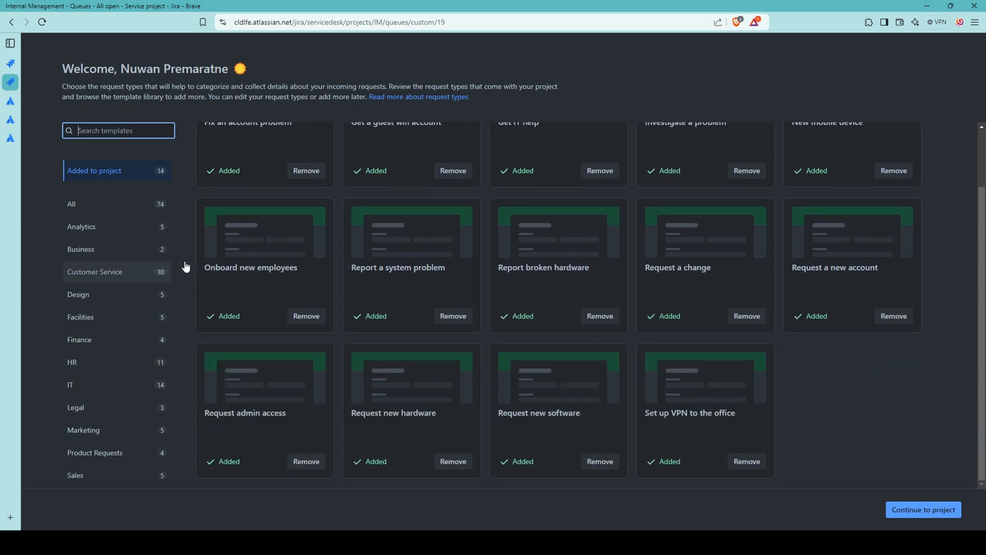
{"action": "left_click", "coordinate": [143, 386]}
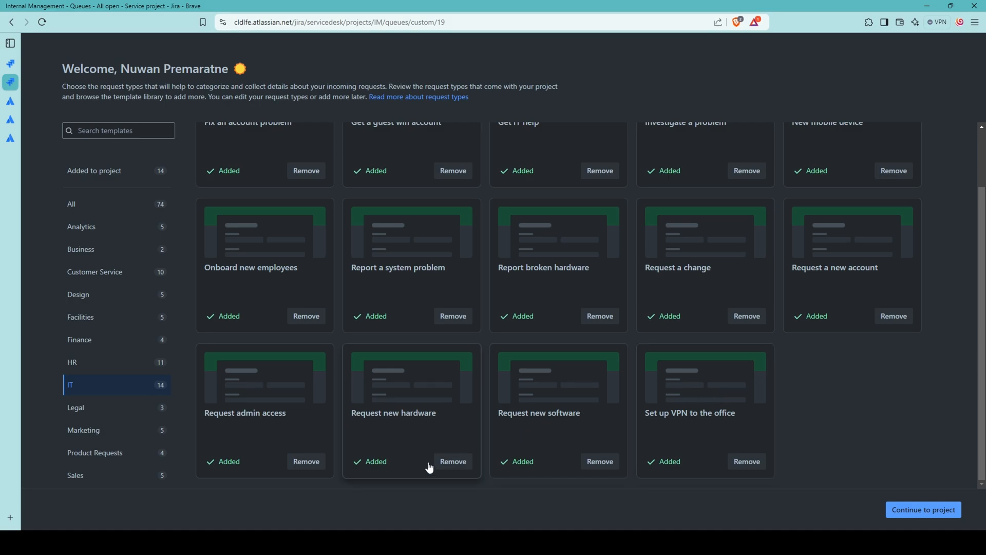
{"action": "left_click", "coordinate": [97, 361]}
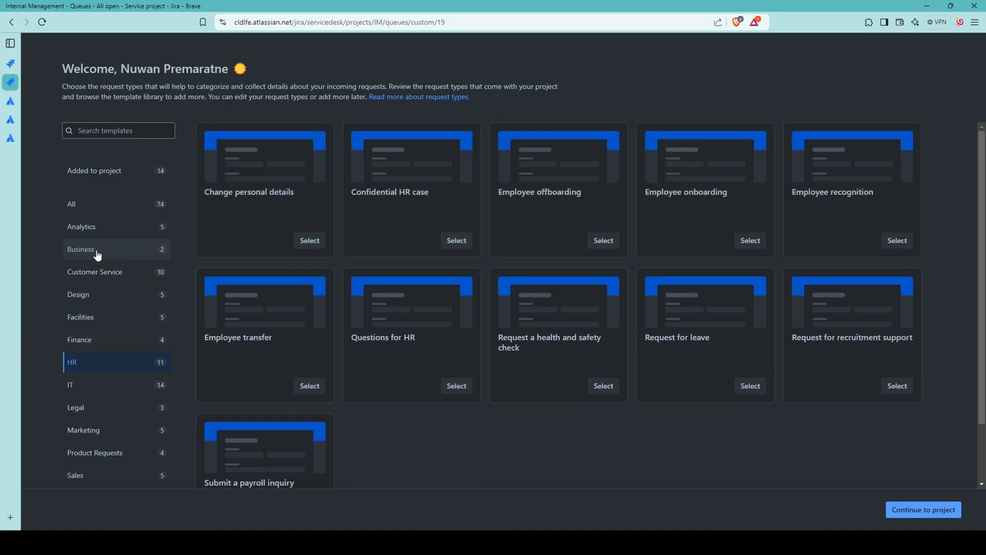
{"action": "left_click", "coordinate": [84, 231]}
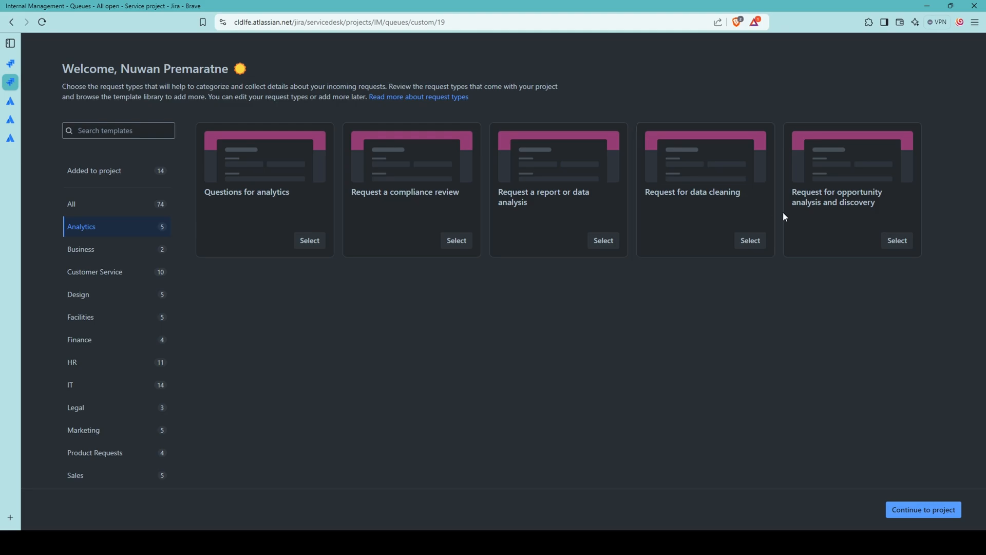
{"action": "left_click", "coordinate": [310, 242]}
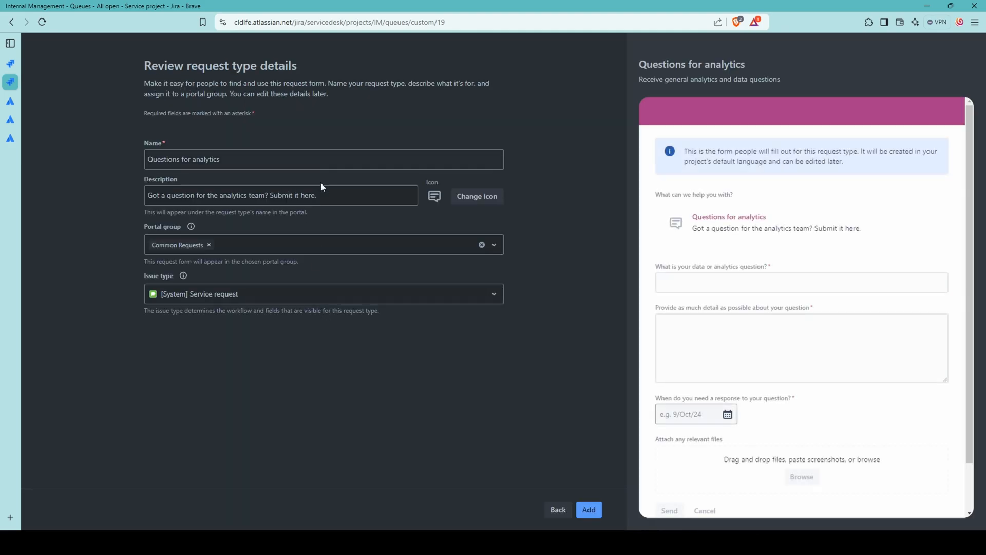
- Add Questions for analytics and remove Onboard new employees, guest wifi and VPN request types
{"action": "left_click", "coordinate": [589, 511]}
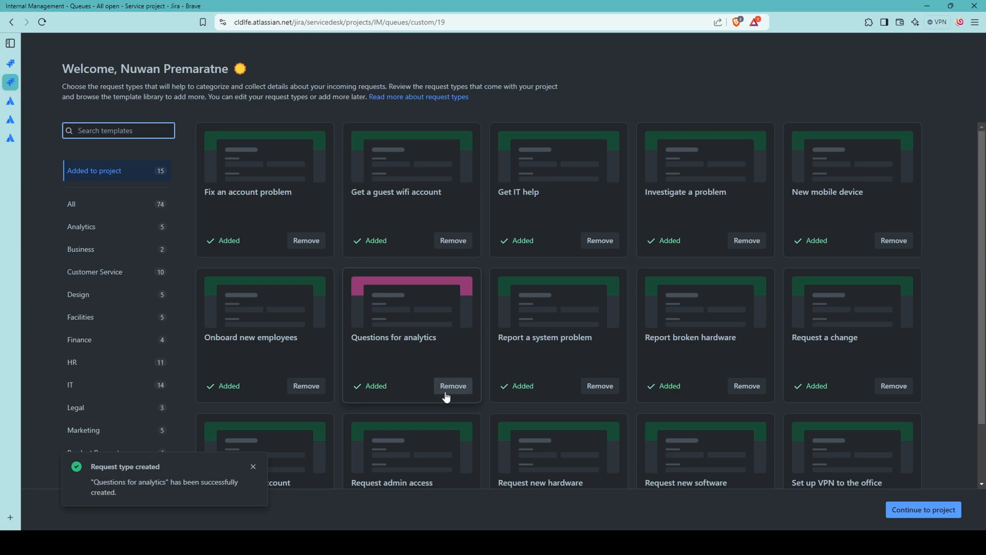
{"action": "left_click", "coordinate": [315, 389]}
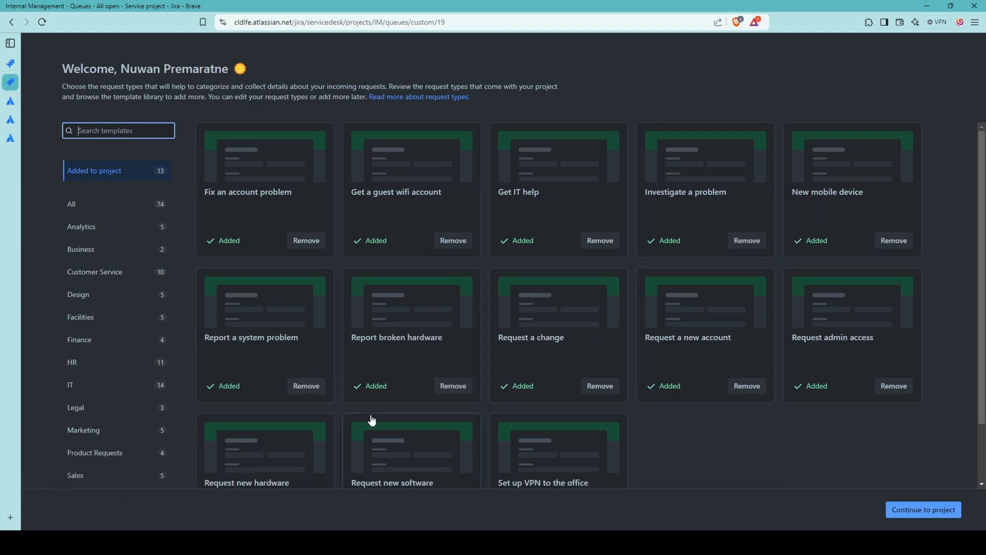
{"action": "left_click", "coordinate": [453, 241]}
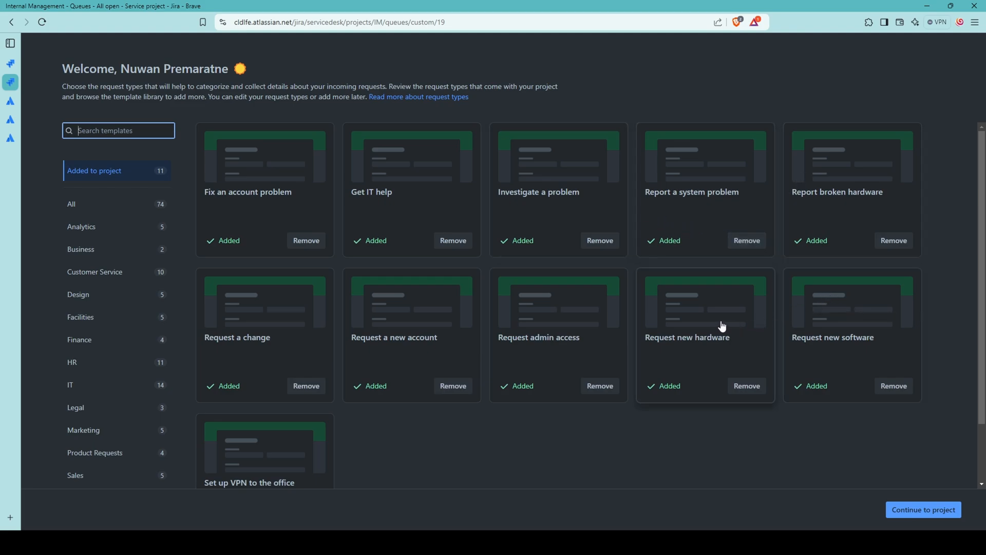
{"action": "scroll", "coordinate": [623, 318], "scroll_direction": "down", "scroll_amount": 1}
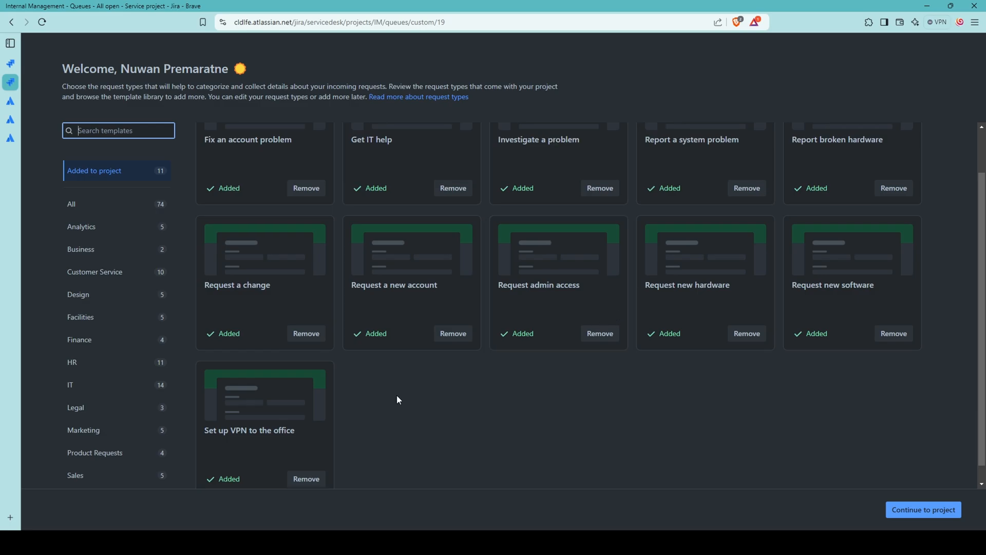
{"action": "scroll", "coordinate": [398, 398], "scroll_direction": "down", "scroll_amount": 1}
{"action": "left_click", "coordinate": [307, 462]}
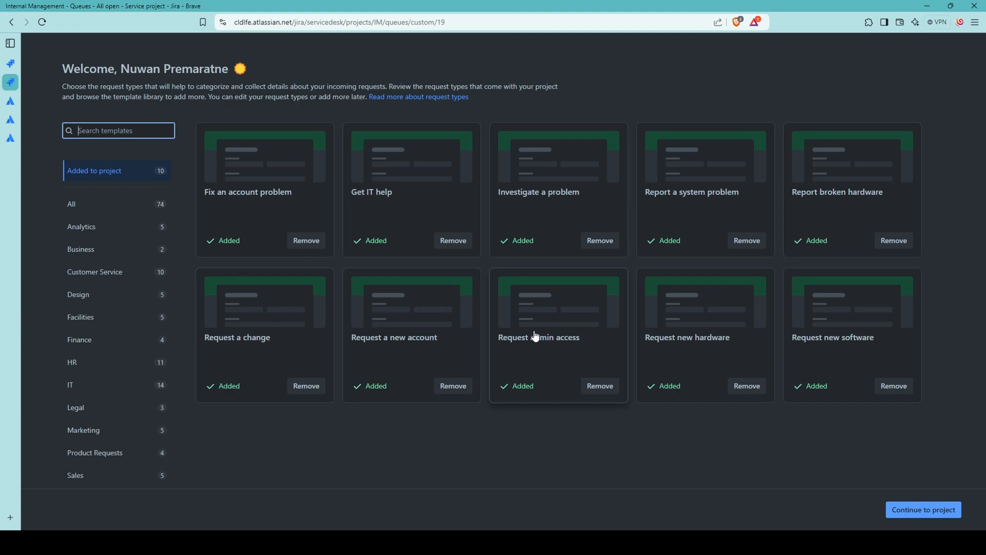
- Browse the Legal and Marketing templates, then return to the request types added to the project
{"action": "left_click", "coordinate": [105, 413]}
{"action": "left_click", "coordinate": [122, 427]}
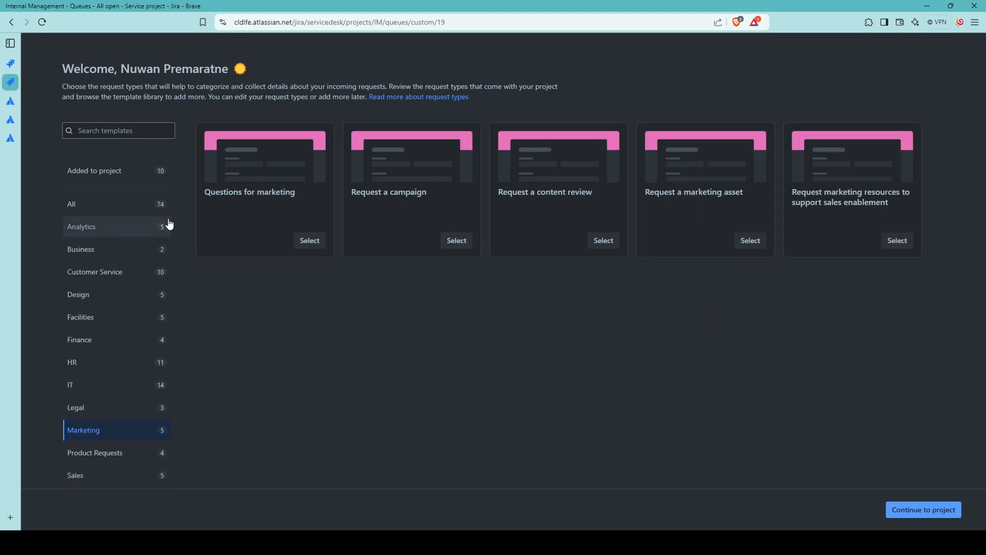
{"action": "left_click", "coordinate": [97, 178]}
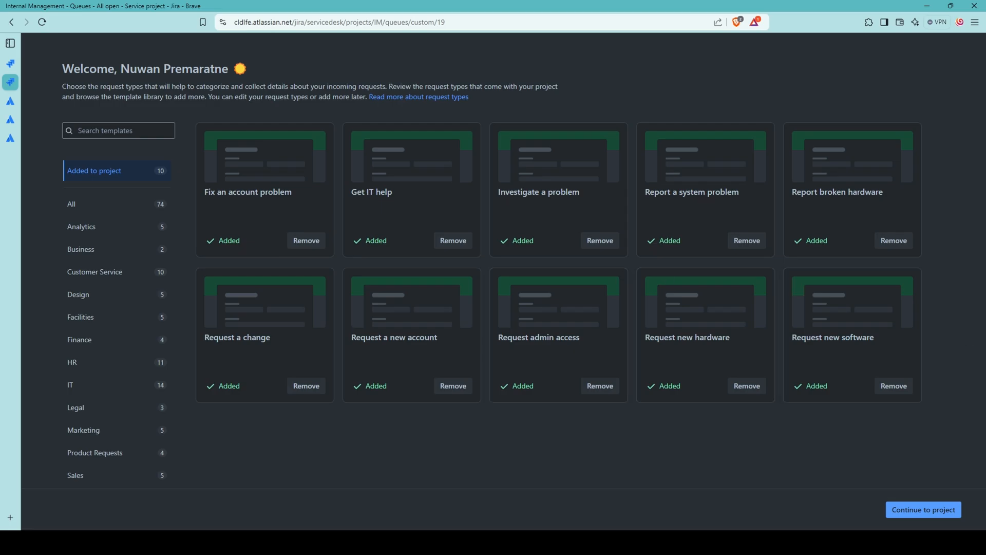
- Finish setup, check the request type settings, return to the queues, and view the recent projects list
{"action": "left_click", "coordinate": [910, 511]}
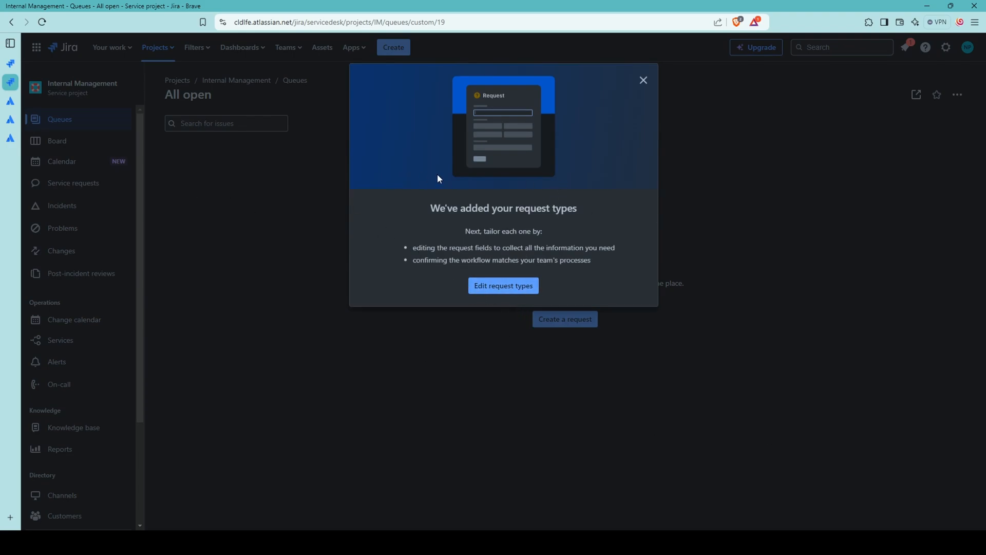
{"action": "left_click", "coordinate": [489, 285]}
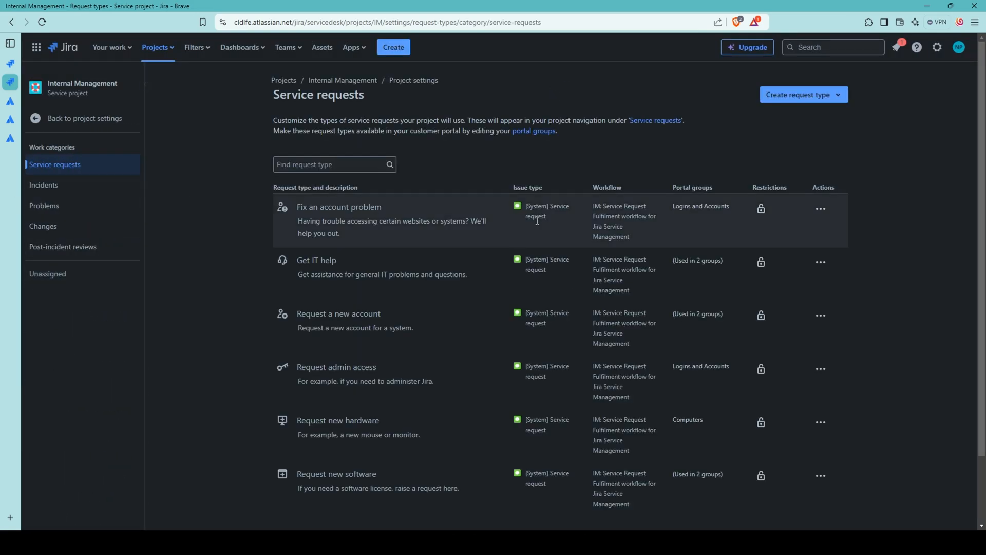
{"action": "left_click", "coordinate": [76, 118]}
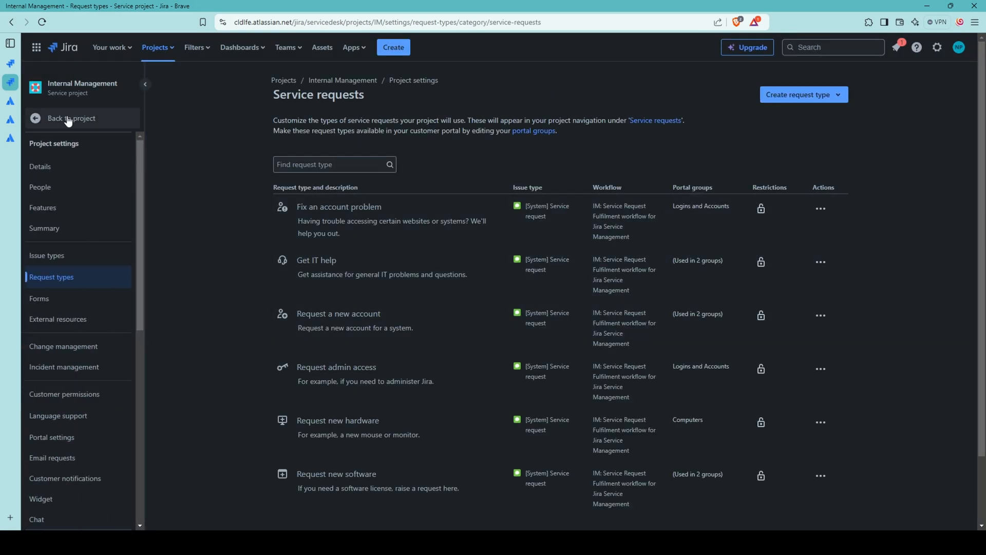
{"action": "left_click", "coordinate": [76, 119]}
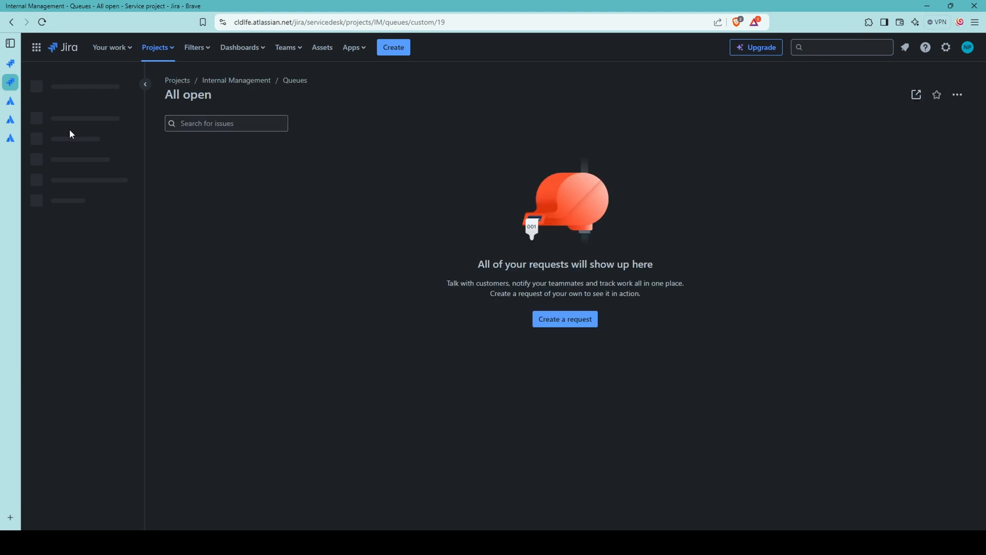
{"action": "left_click", "coordinate": [79, 120]}
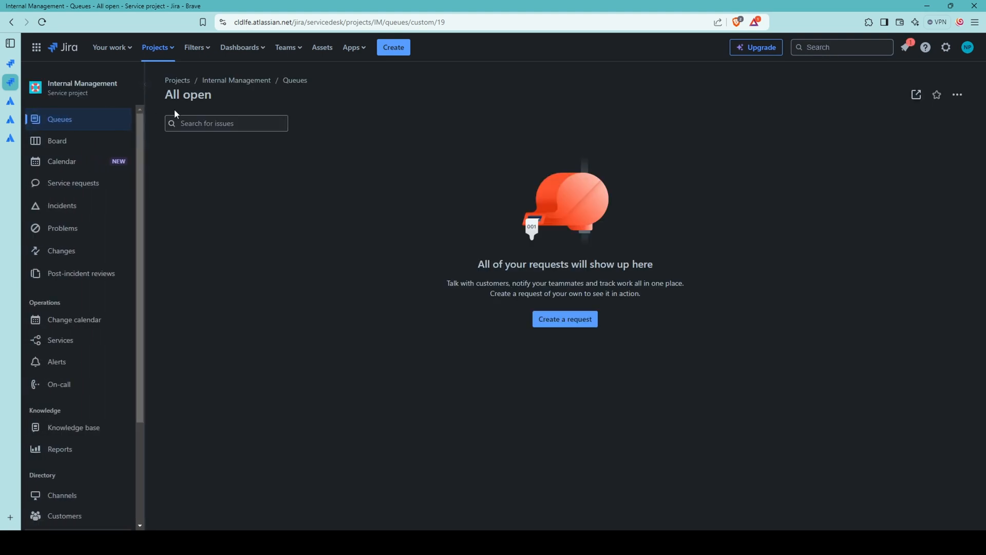
{"action": "left_click", "coordinate": [154, 49]}
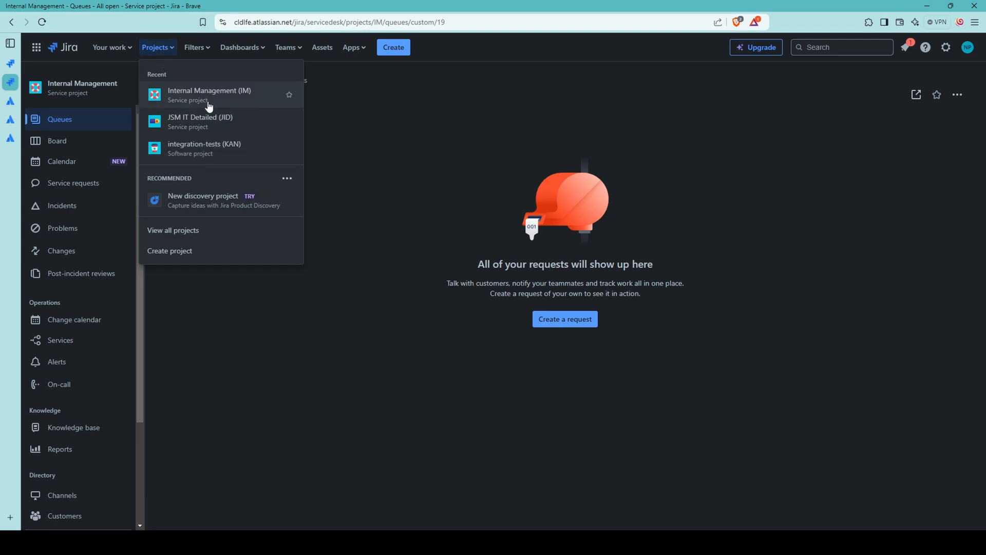
{"action": "left_click", "coordinate": [476, 116]}
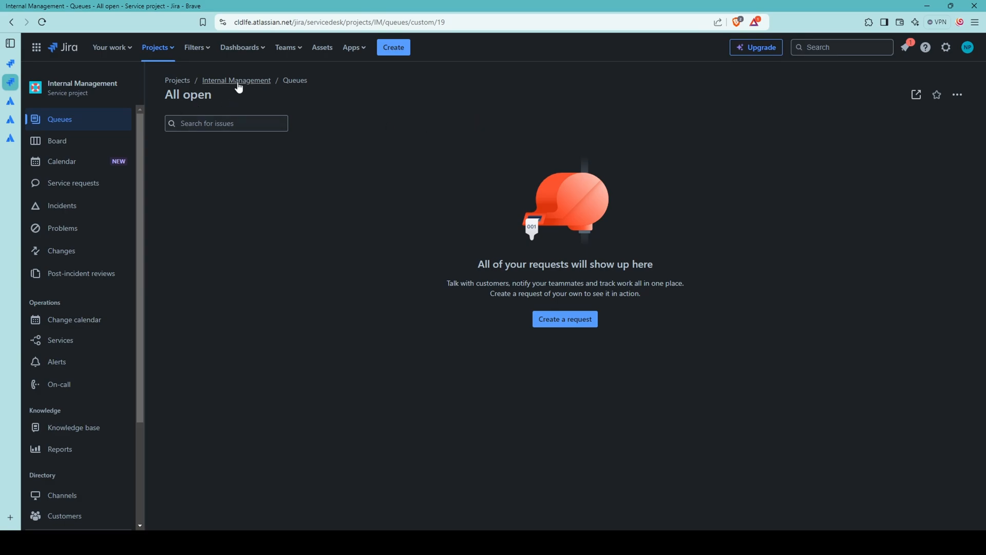
- Filter the all-projects list to show only Jira Service Management projects
{"action": "left_click", "coordinate": [175, 82]}
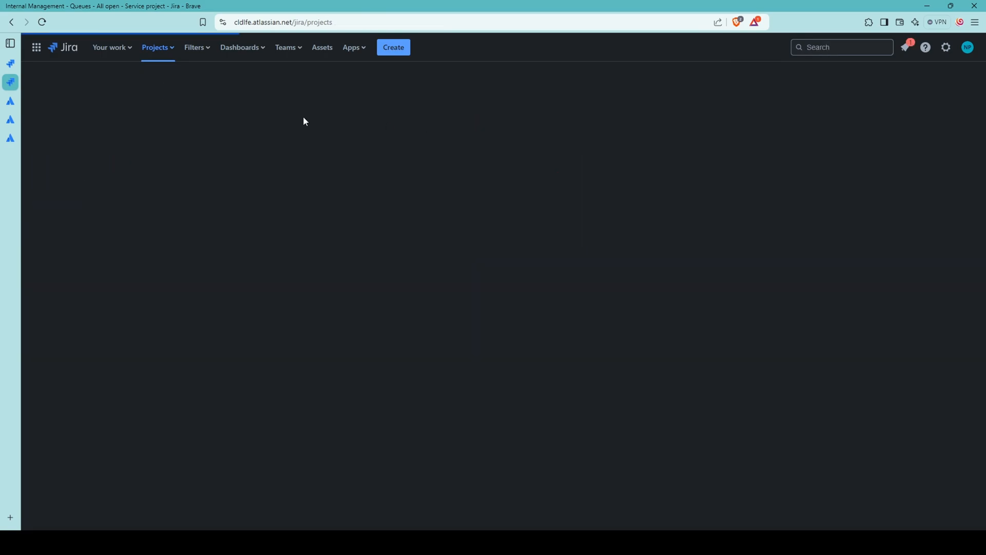
{"action": "left_click", "coordinate": [218, 112]}
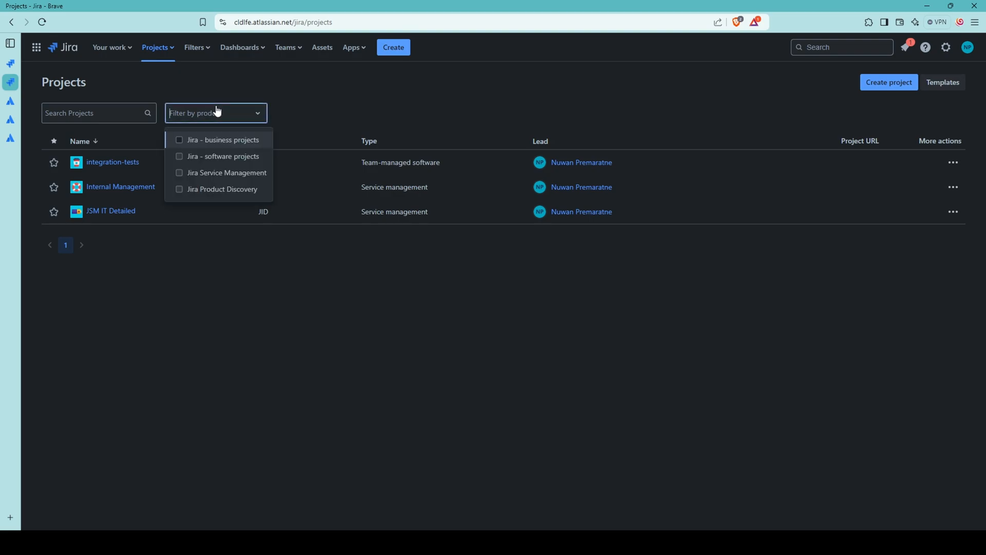
{"action": "left_click", "coordinate": [215, 174]}
{"action": "left_click", "coordinate": [129, 227]}
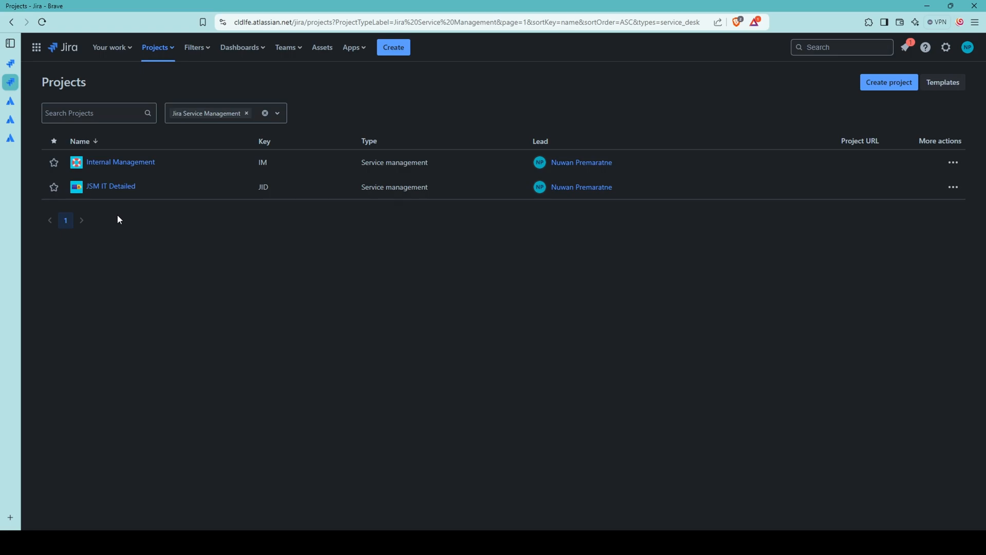
- Move JSM IT Detailed to trash and open the Internal Management project
{"action": "left_click", "coordinate": [953, 189]}
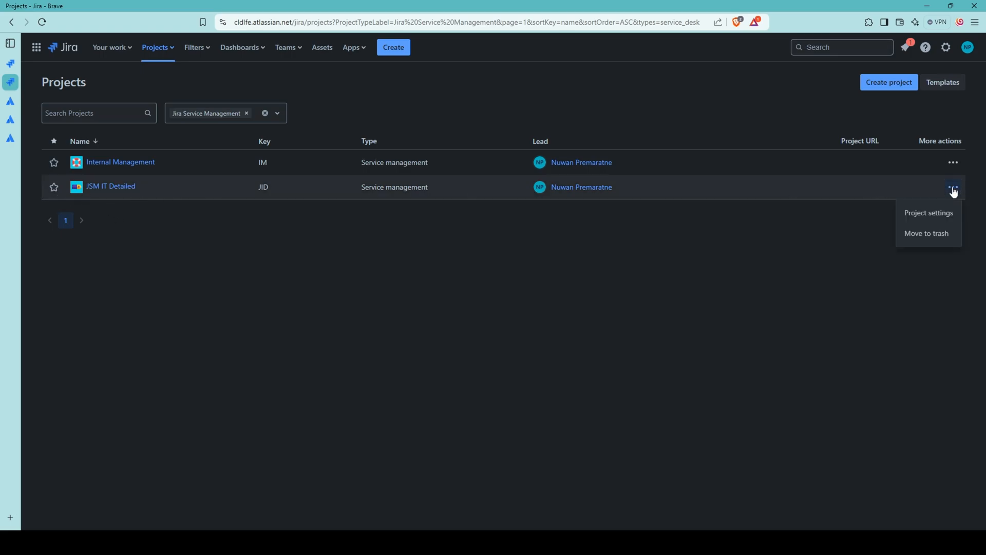
{"action": "left_click", "coordinate": [914, 238]}
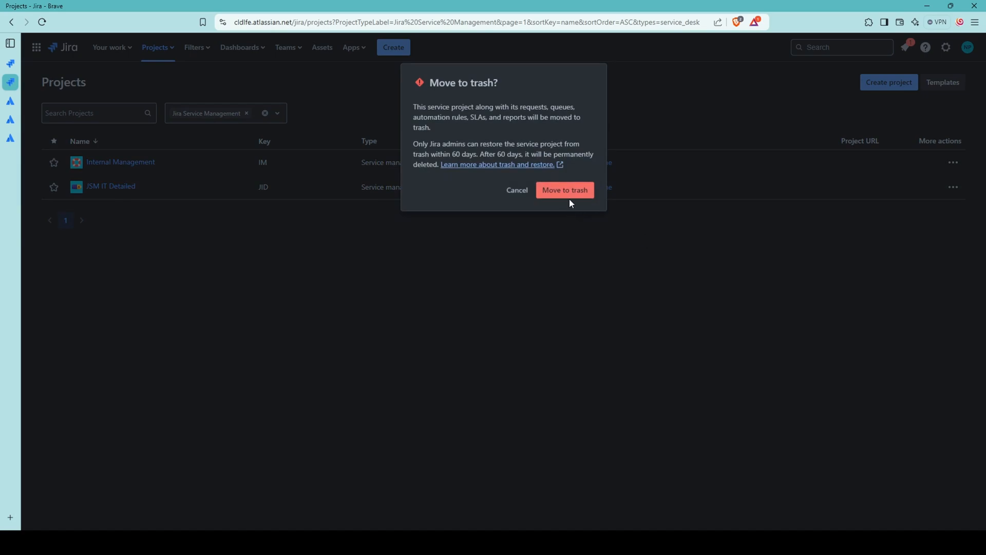
{"action": "left_click", "coordinate": [568, 194]}
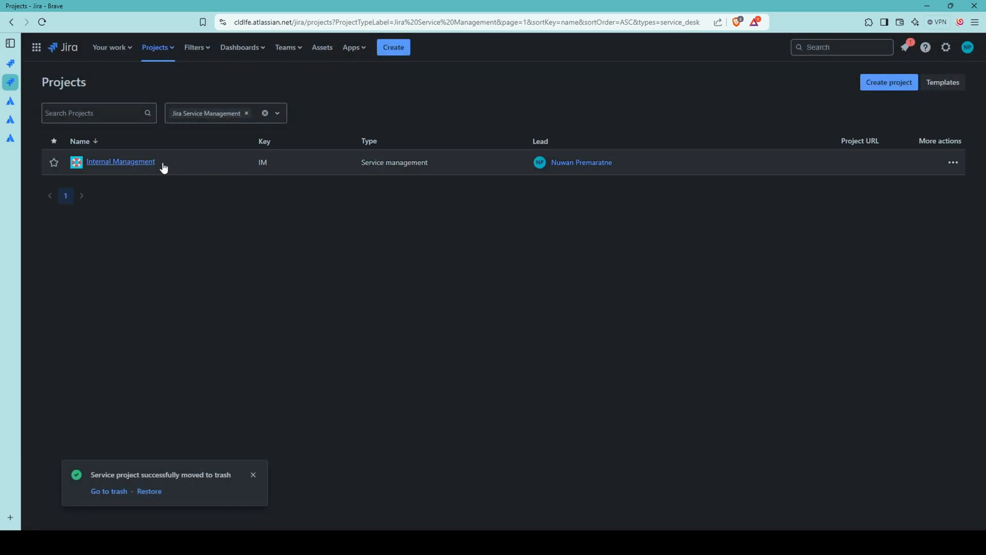
{"action": "left_click", "coordinate": [126, 163]}
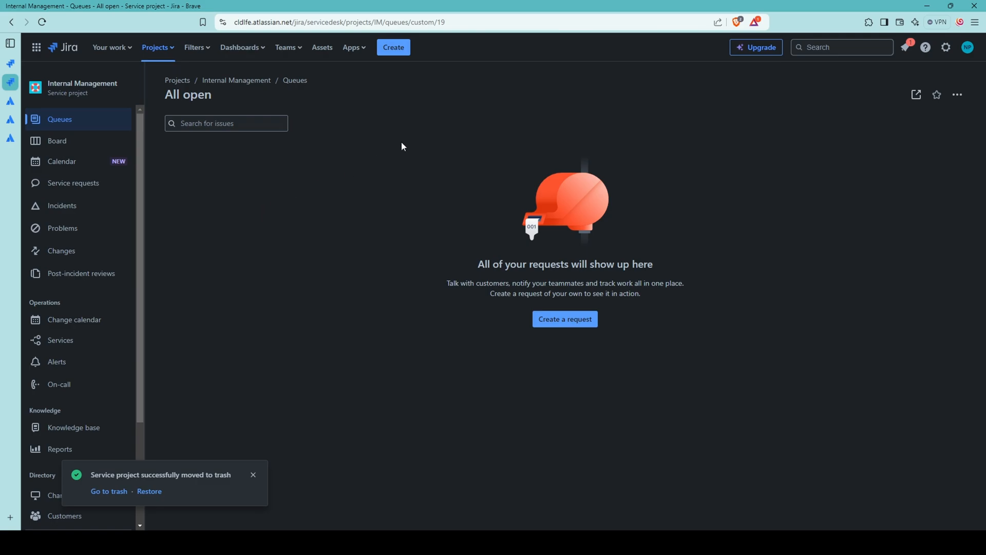
{"action": "left_click", "coordinate": [250, 477]}
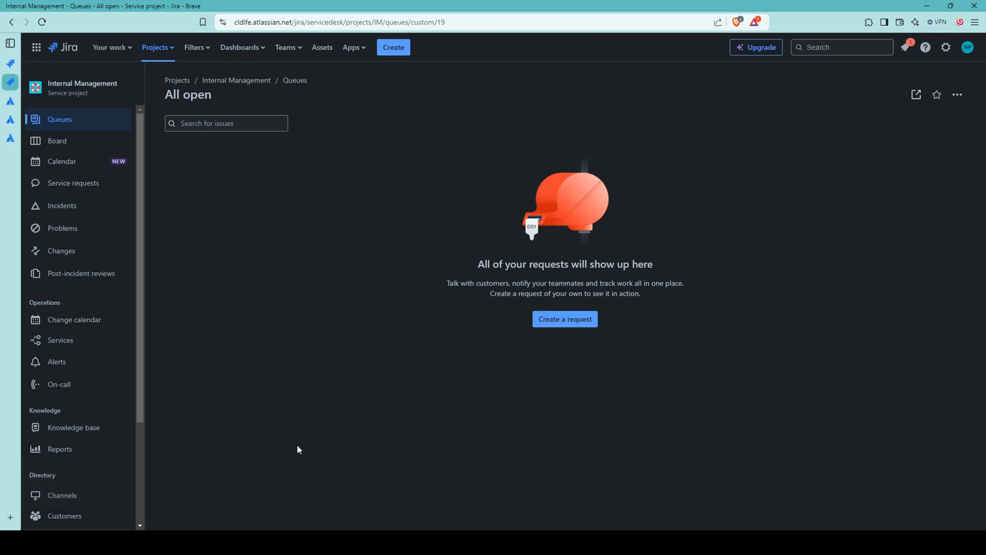
{"action": "left_click", "coordinate": [92, 210]}
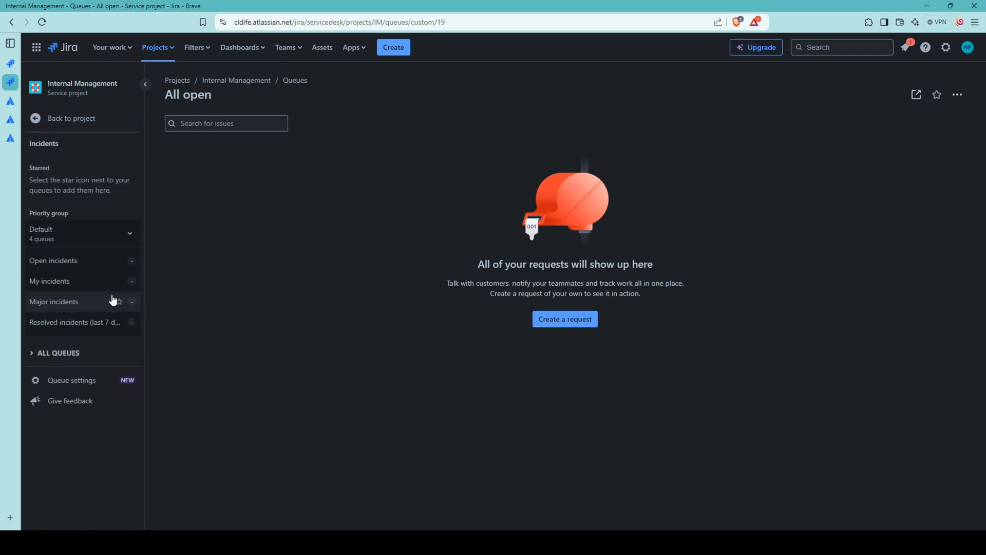
{"action": "left_click", "coordinate": [88, 122]}
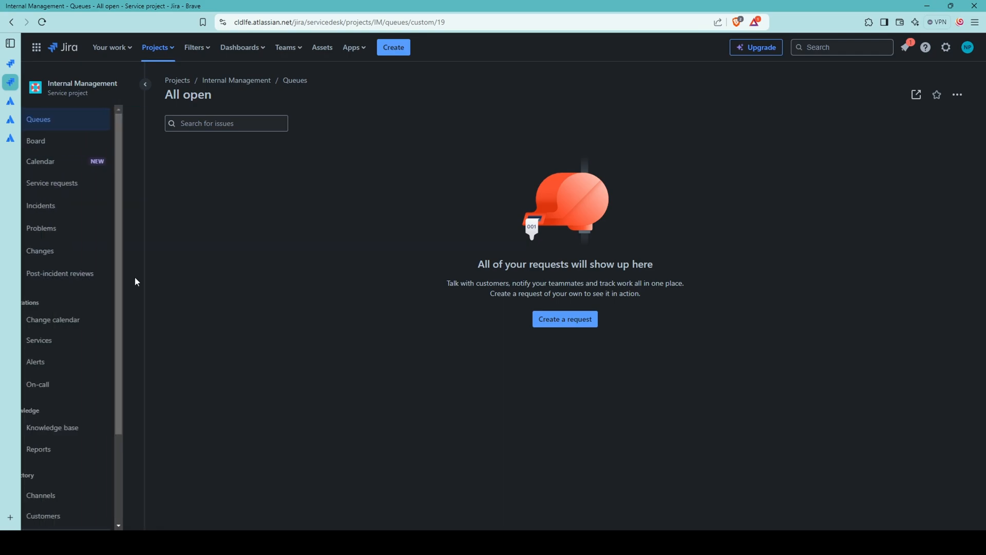
{"action": "left_click", "coordinate": [69, 229]}
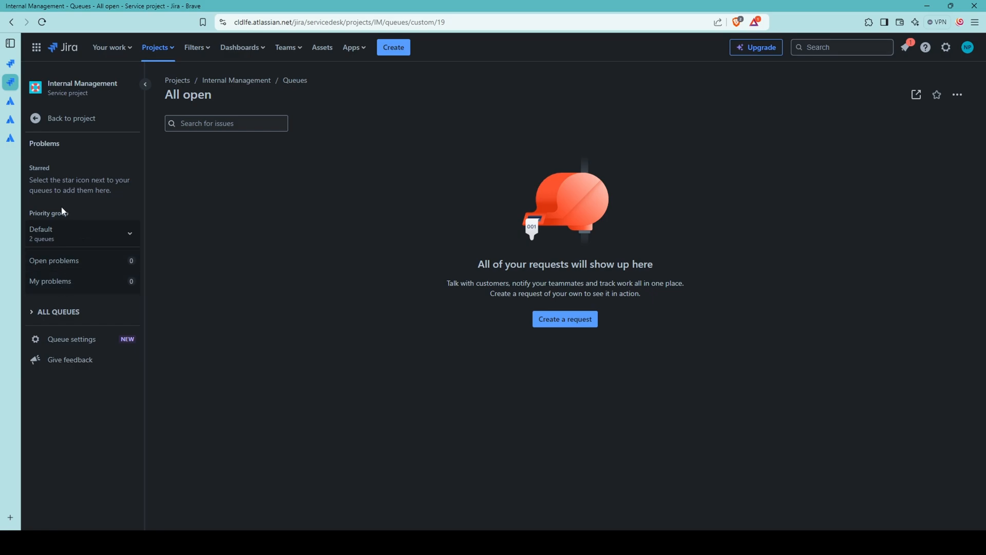
{"action": "left_click", "coordinate": [70, 123]}
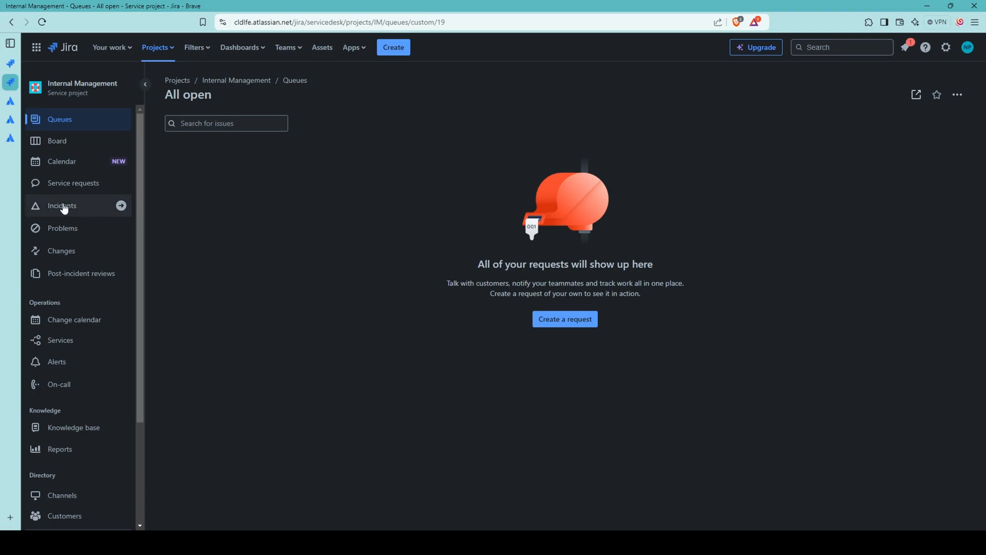
{"action": "left_click", "coordinate": [74, 190]}
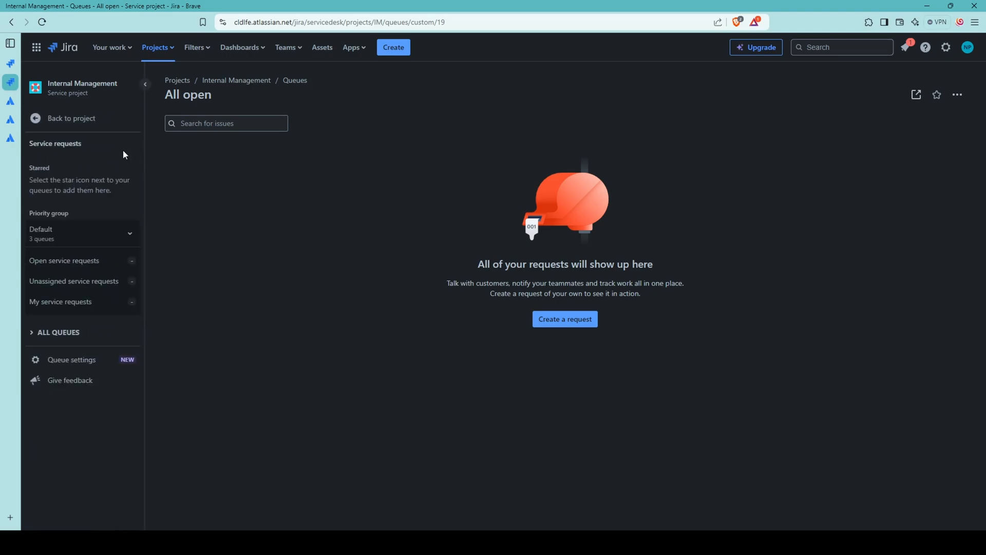
{"action": "left_click", "coordinate": [94, 119]}
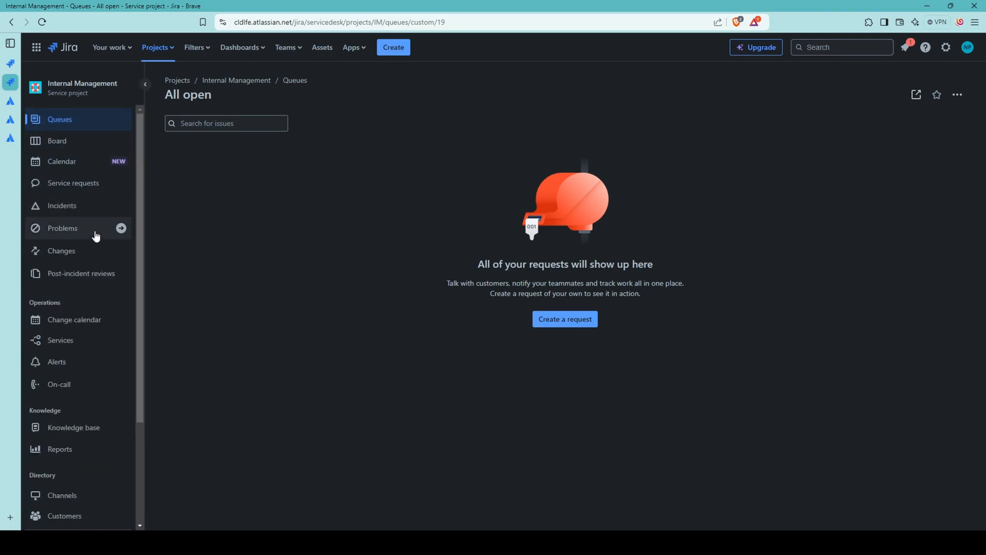
{"action": "scroll", "coordinate": [95, 235], "scroll_direction": "down", "scroll_amount": 3}
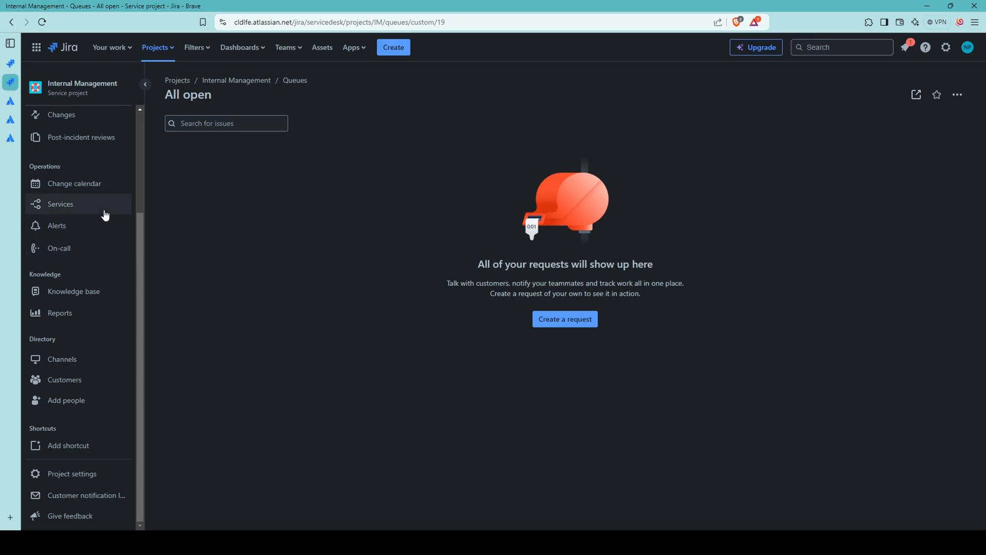
{"action": "left_click", "coordinate": [164, 46]}
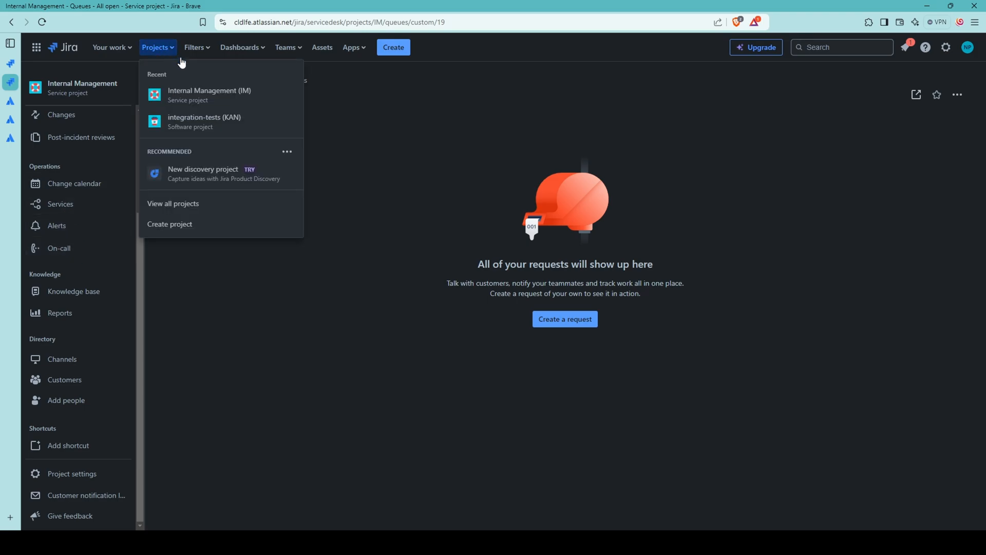
{"action": "left_click", "coordinate": [426, 241]}
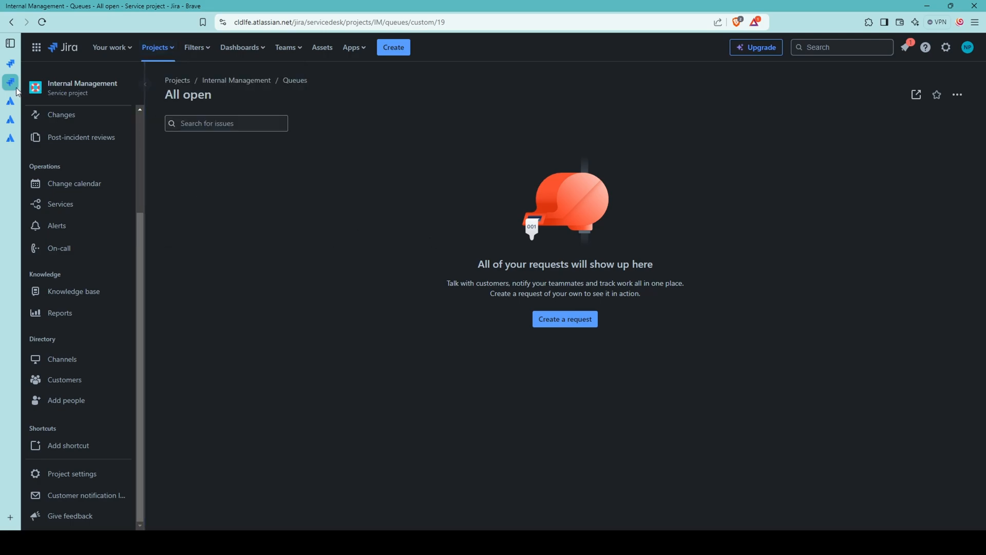
- In a duplicate tab, start a new project from the IT service management template
{"action": "mouse_move", "coordinate": [17, 92]}
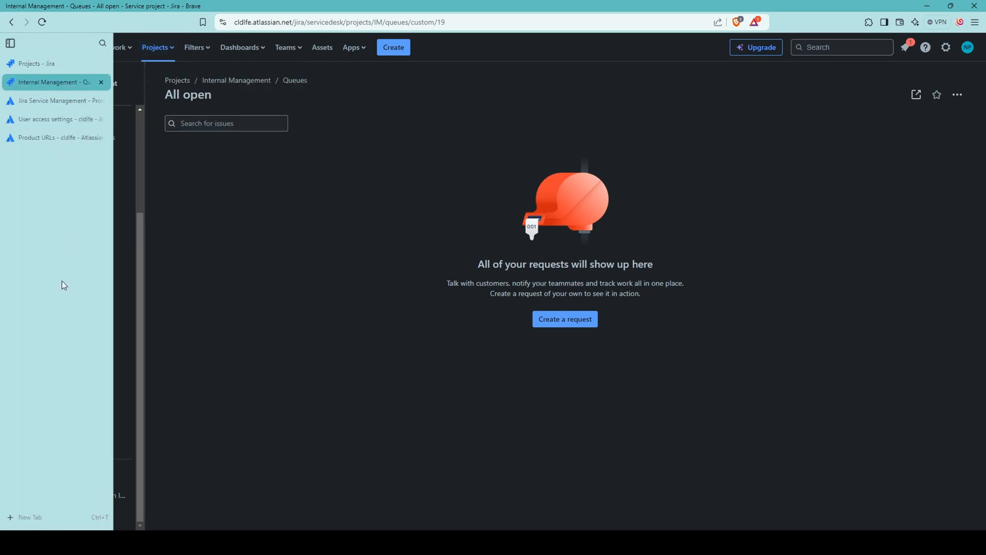
{"action": "left_click", "coordinate": [77, 180]}
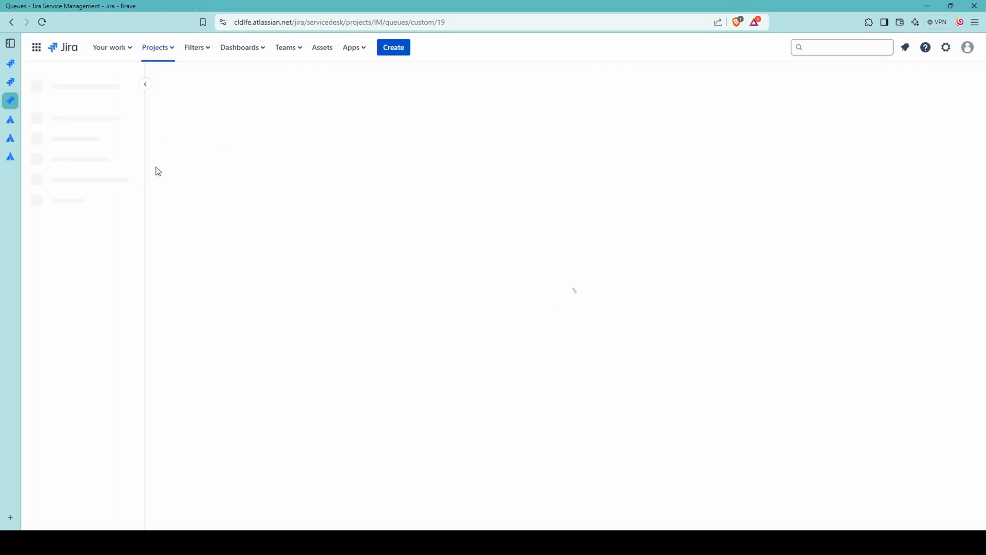
{"action": "left_click", "coordinate": [165, 50]}
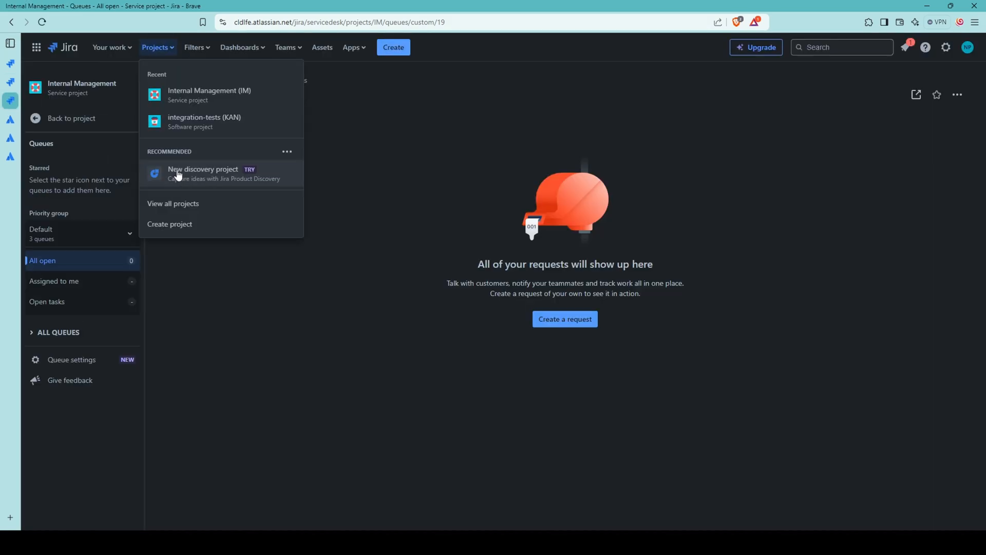
{"action": "left_click", "coordinate": [169, 226]}
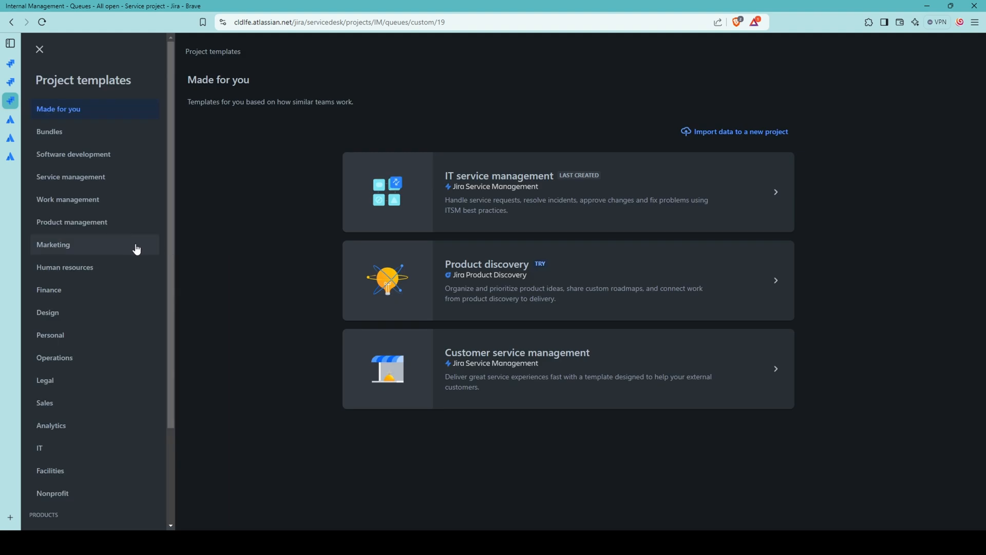
{"action": "left_click", "coordinate": [70, 447]}
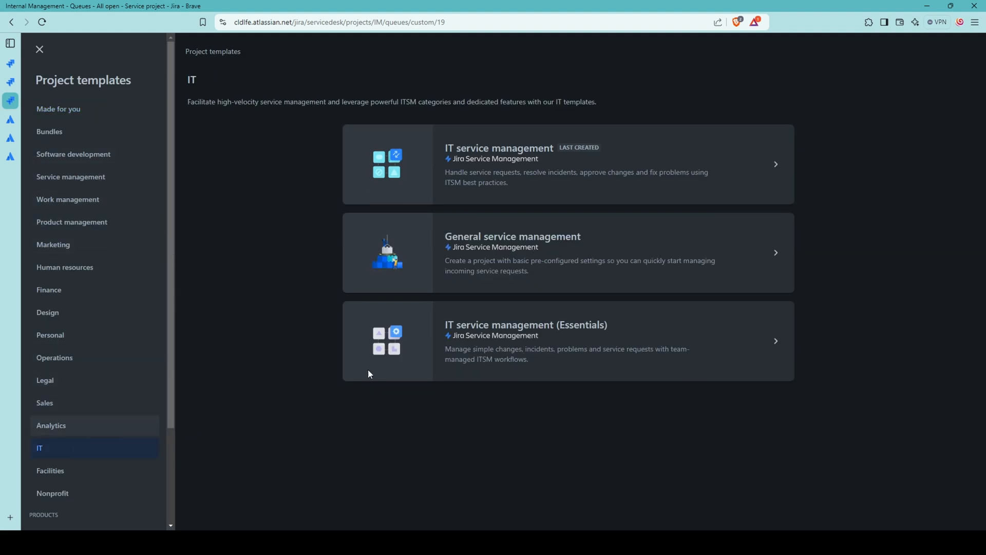
{"action": "left_click", "coordinate": [617, 172]}
{"action": "left_click", "coordinate": [793, 510]}
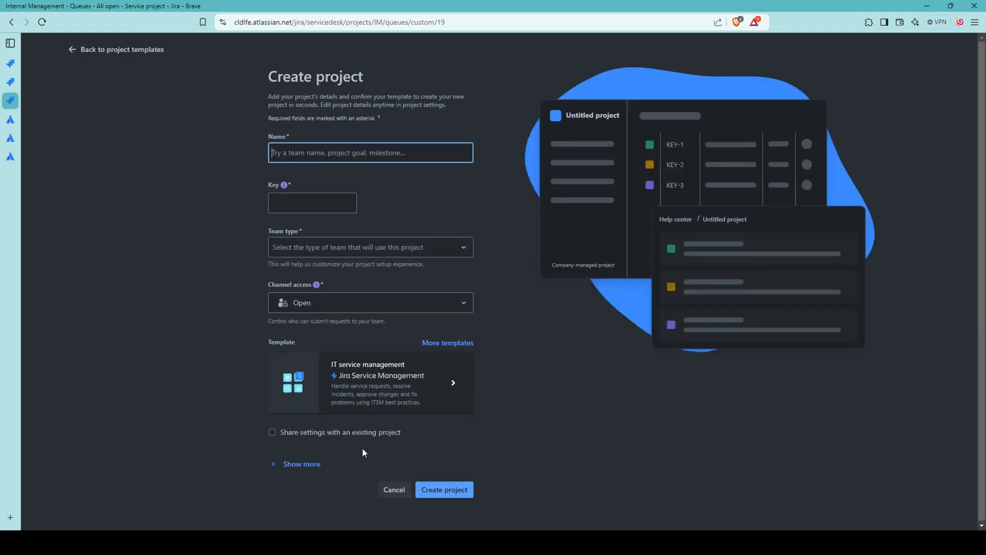
- Set channel access to Restricted, leave the form unsubmitted, and open Internal Management's customer list
{"action": "left_click", "coordinate": [382, 311]}
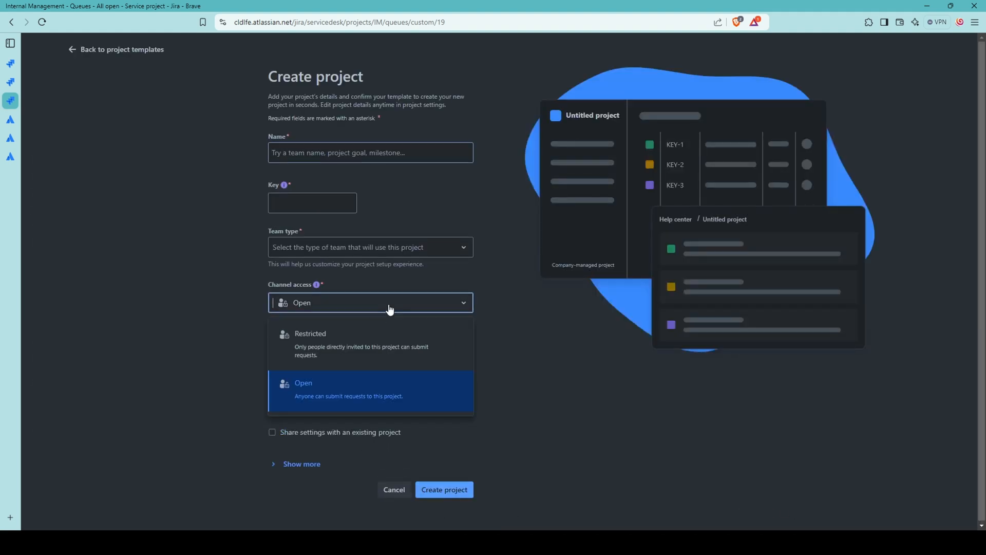
{"action": "left_click", "coordinate": [330, 338]}
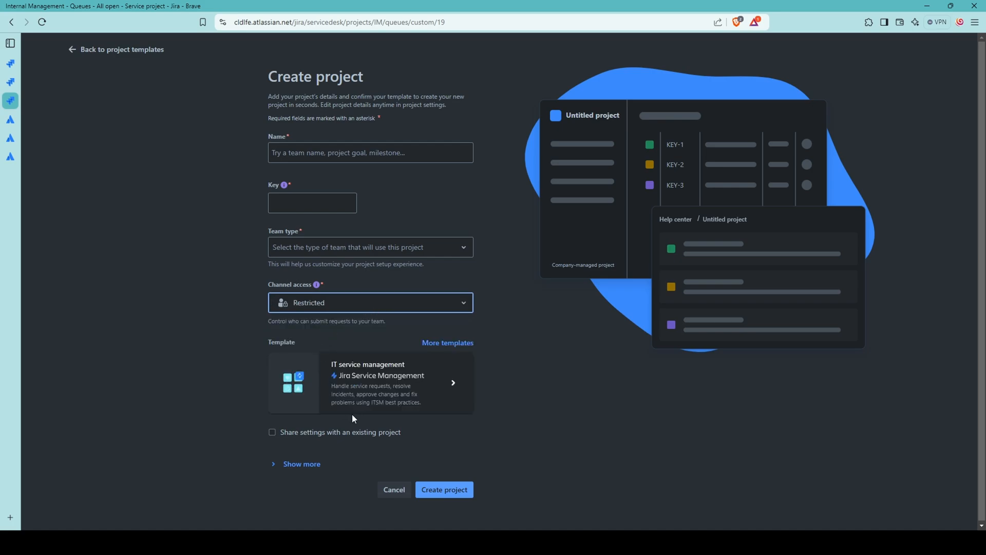
{"action": "left_click", "coordinate": [17, 85]}
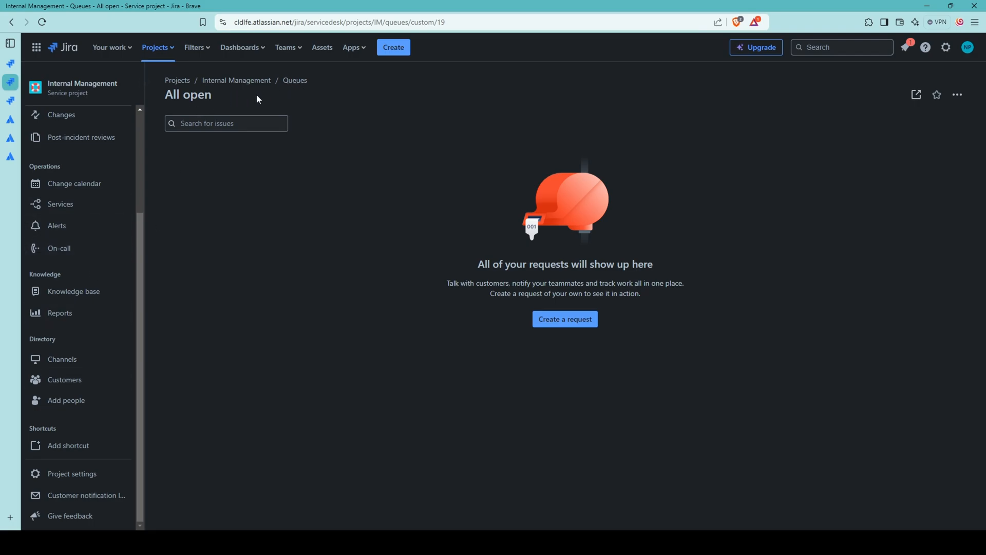
{"action": "left_click", "coordinate": [81, 385]}
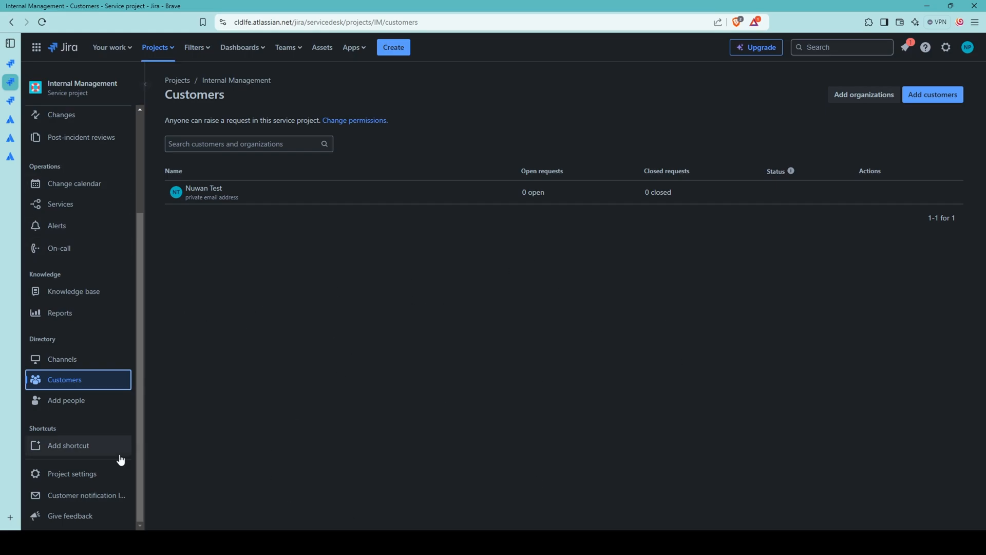
- Begin adding people, then cancel and return to the project's customer list
{"action": "left_click", "coordinate": [59, 410]}
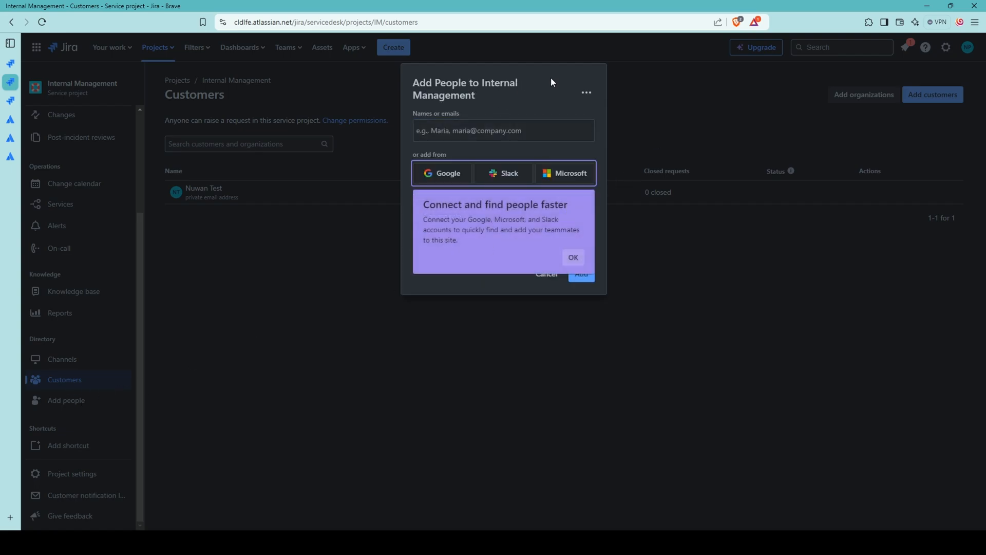
{"action": "left_click", "coordinate": [571, 259]}
{"action": "left_click", "coordinate": [546, 274]}
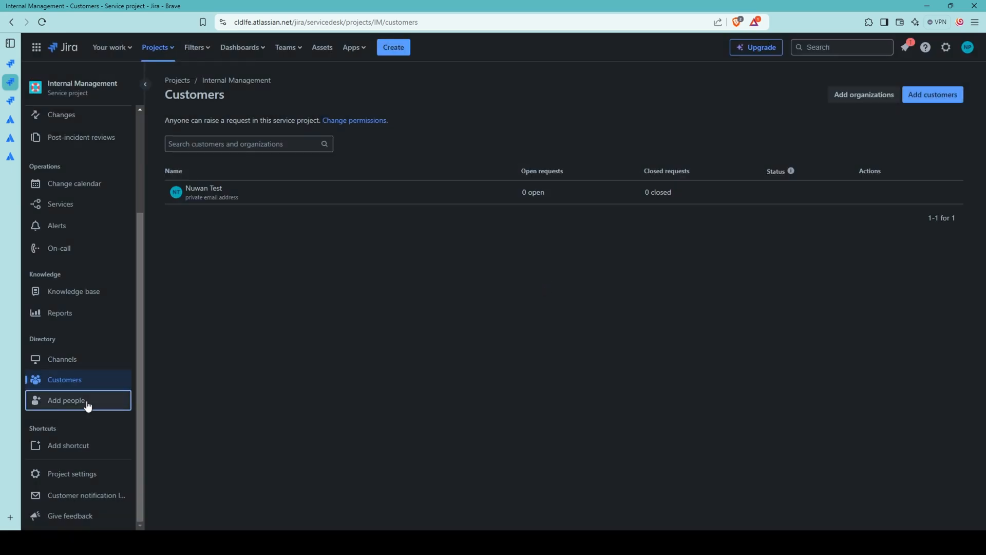
{"action": "left_click", "coordinate": [87, 382]}
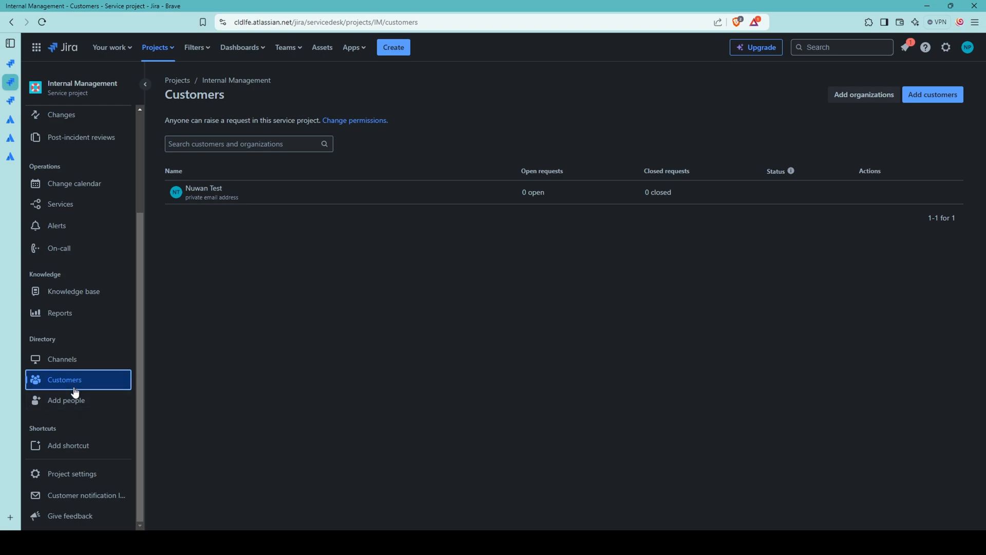
- Look over the customer list and open the project's settings Details page
{"action": "scroll", "coordinate": [104, 244], "scroll_direction": "up", "scroll_amount": 3}
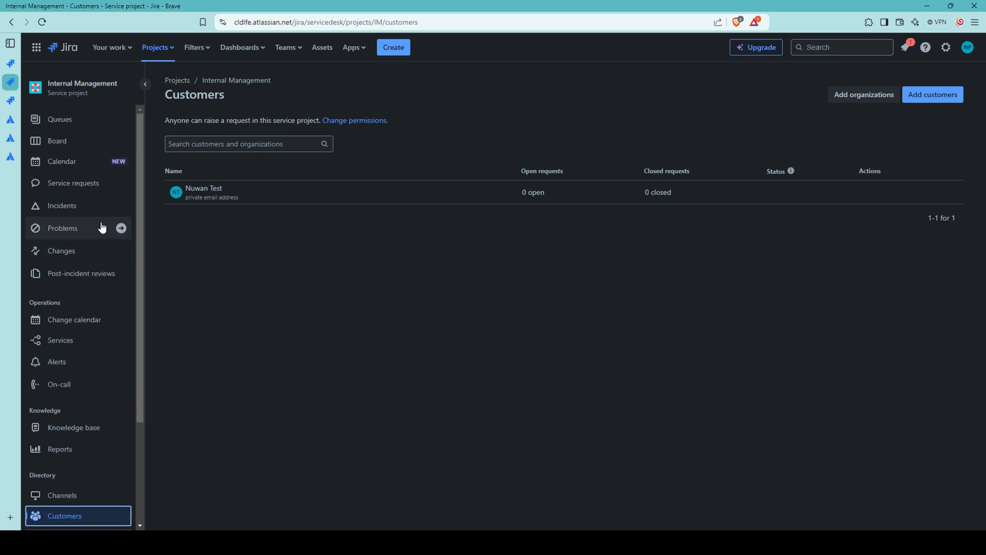
{"action": "scroll", "coordinate": [70, 462], "scroll_direction": "down", "scroll_amount": 2}
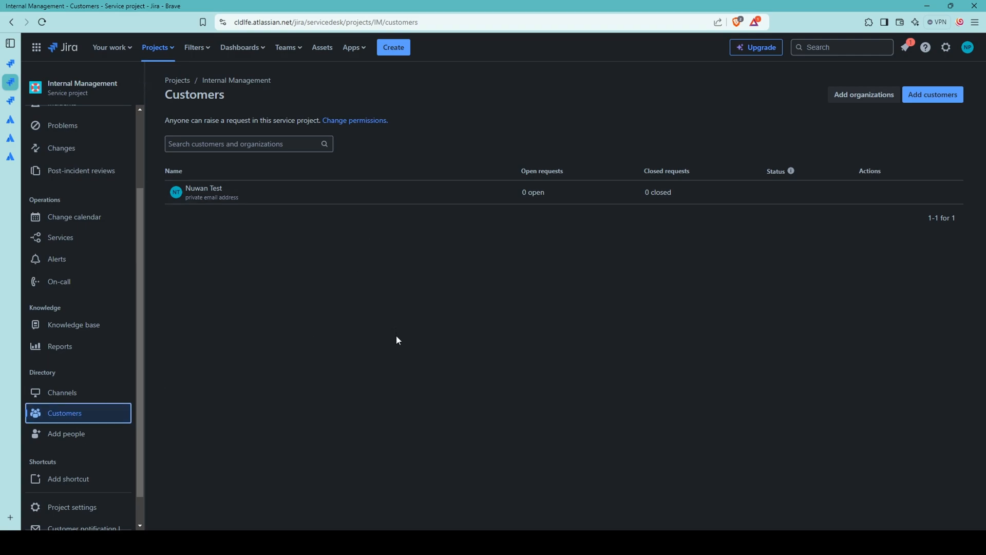
{"action": "scroll", "coordinate": [45, 215], "scroll_direction": "up", "scroll_amount": 2}
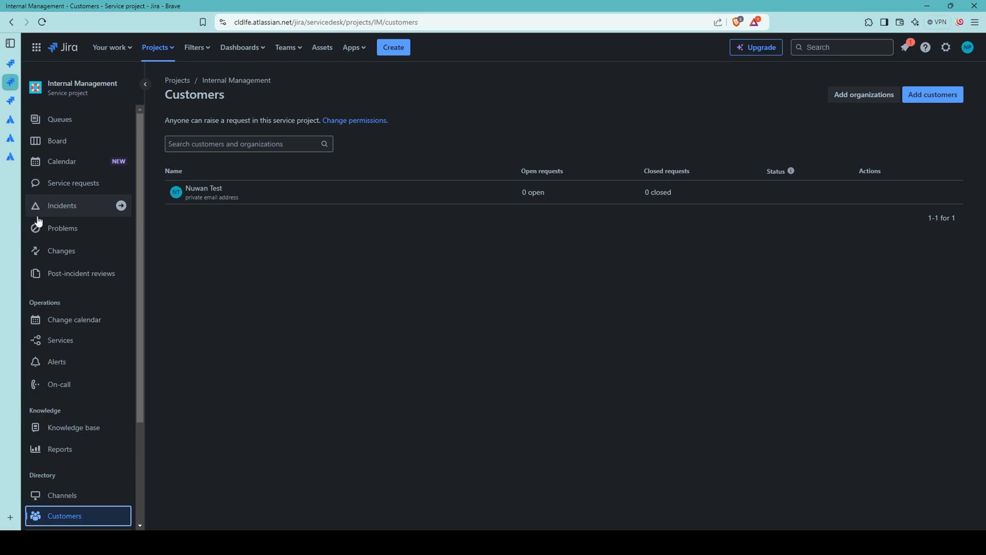
{"action": "scroll", "coordinate": [46, 215], "scroll_direction": "down", "scroll_amount": 3}
{"action": "scroll", "coordinate": [46, 217], "scroll_direction": "up", "scroll_amount": 3}
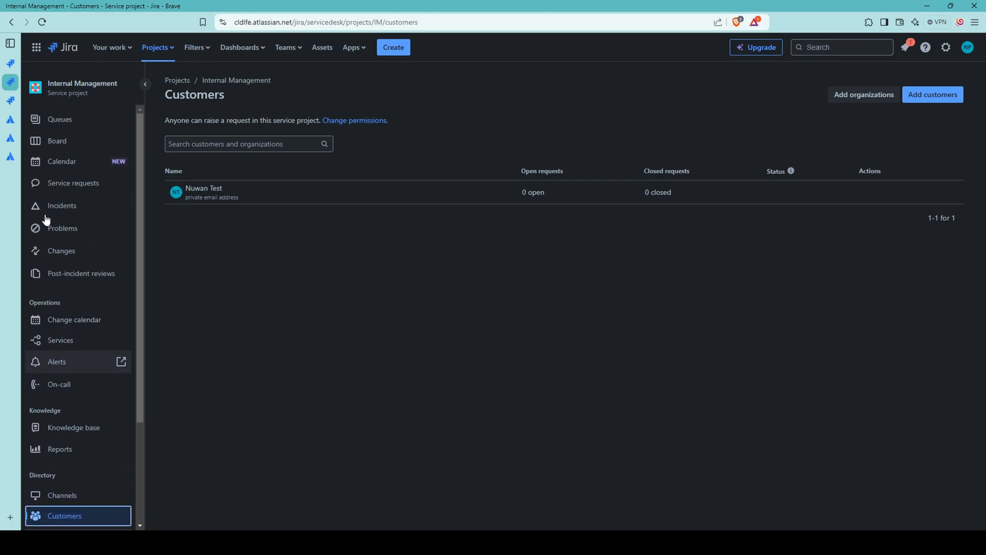
{"action": "scroll", "coordinate": [46, 220], "scroll_direction": "down", "scroll_amount": 3}
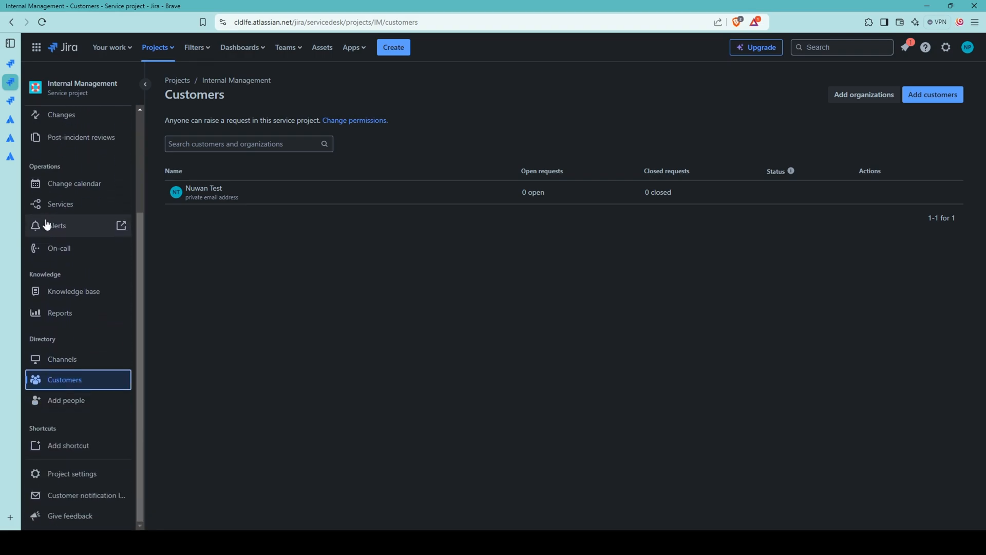
{"action": "left_click", "coordinate": [63, 473]}
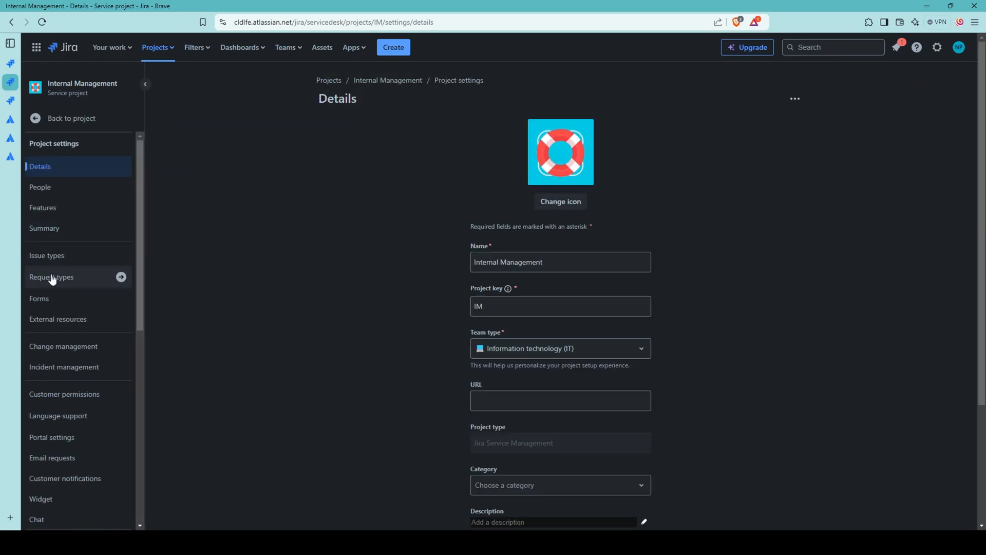
- View request types under Incidents, Problems, Changes and Post-incident reviews, ending on Service requests
{"action": "left_click", "coordinate": [51, 278]}
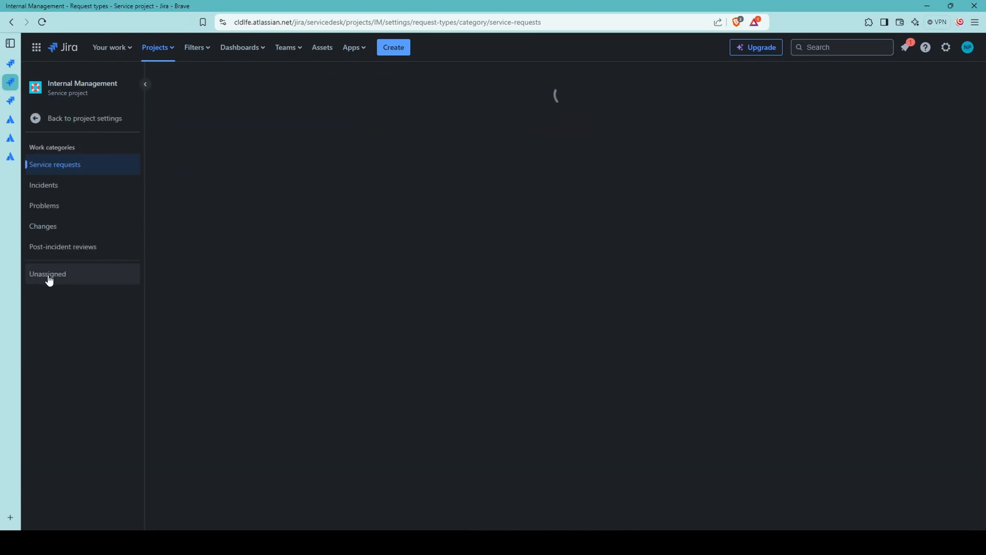
{"action": "left_click", "coordinate": [57, 190]}
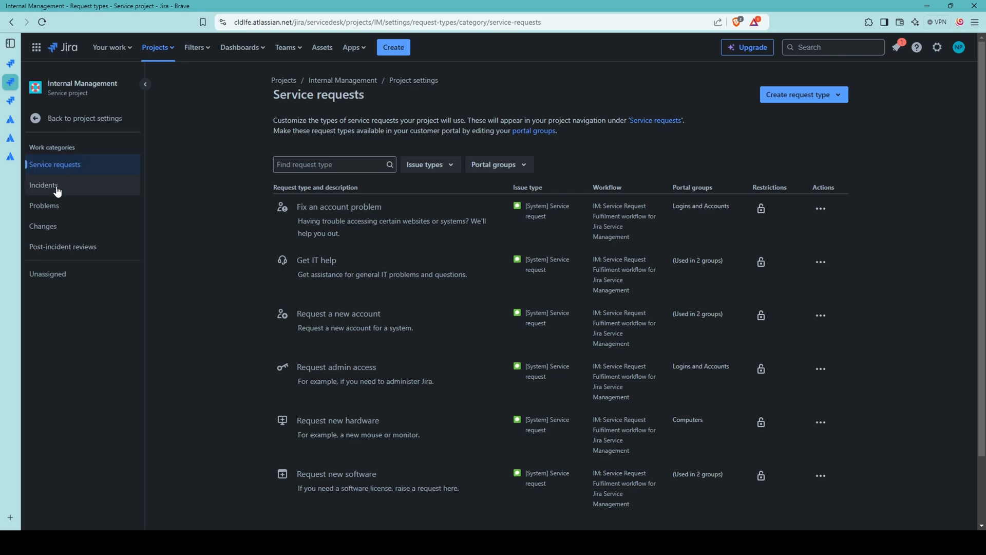
{"action": "left_click", "coordinate": [48, 210]}
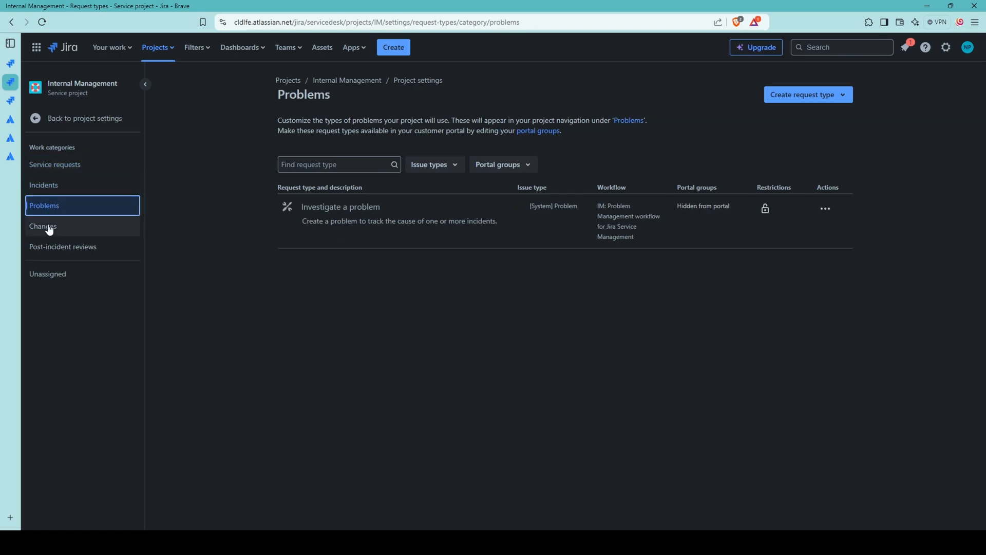
{"action": "left_click", "coordinate": [50, 230]}
{"action": "left_click", "coordinate": [57, 256]}
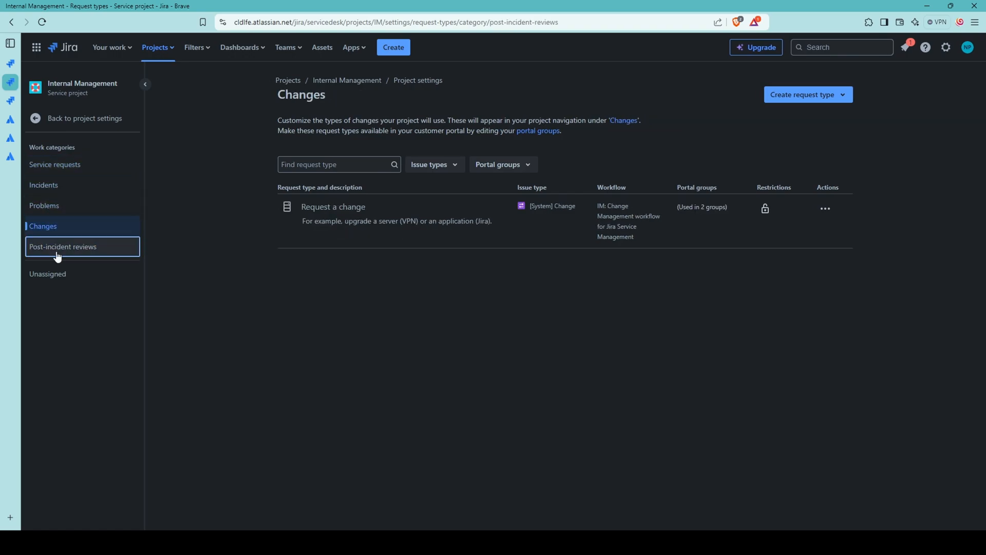
{"action": "left_click", "coordinate": [62, 169]}
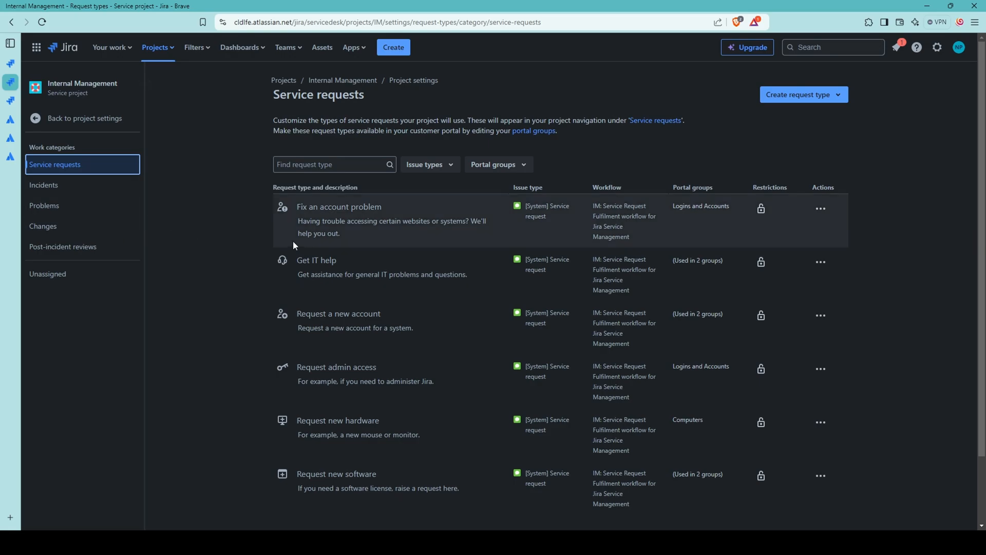
{"action": "scroll", "coordinate": [345, 319], "scroll_direction": "down", "scroll_amount": 2}
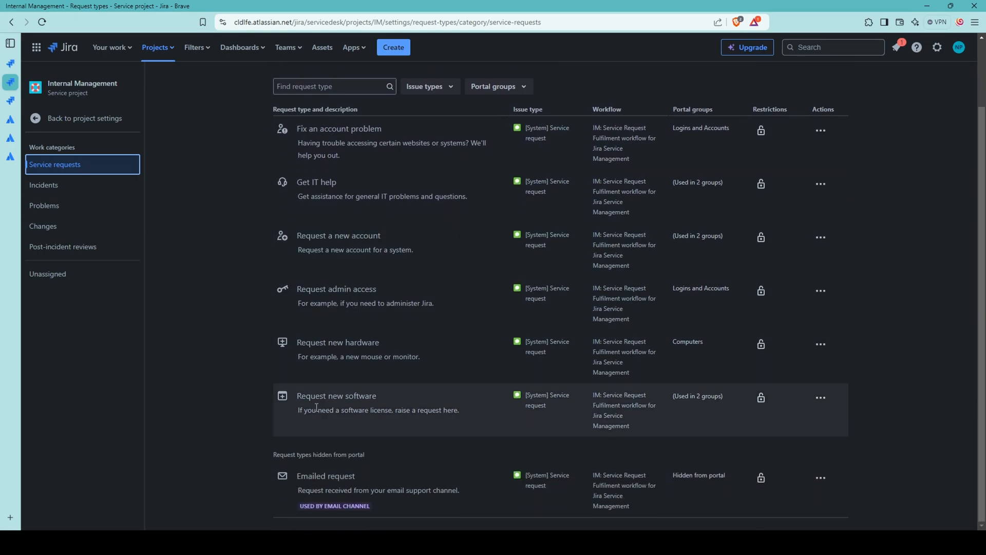
- Open the Request new software request type and retitle it 'Request new Container'
{"action": "left_click", "coordinate": [364, 400]}
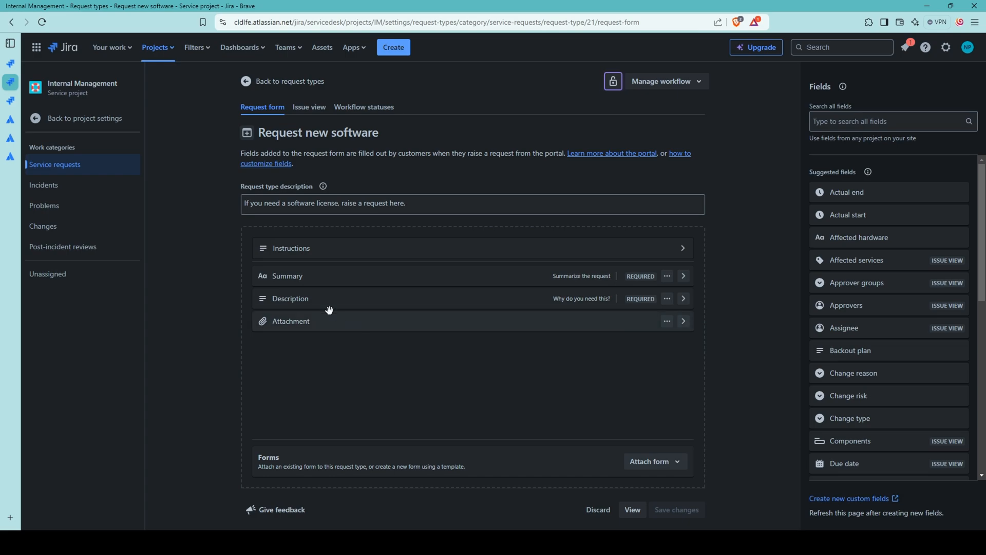
{"action": "left_click", "coordinate": [374, 132]}
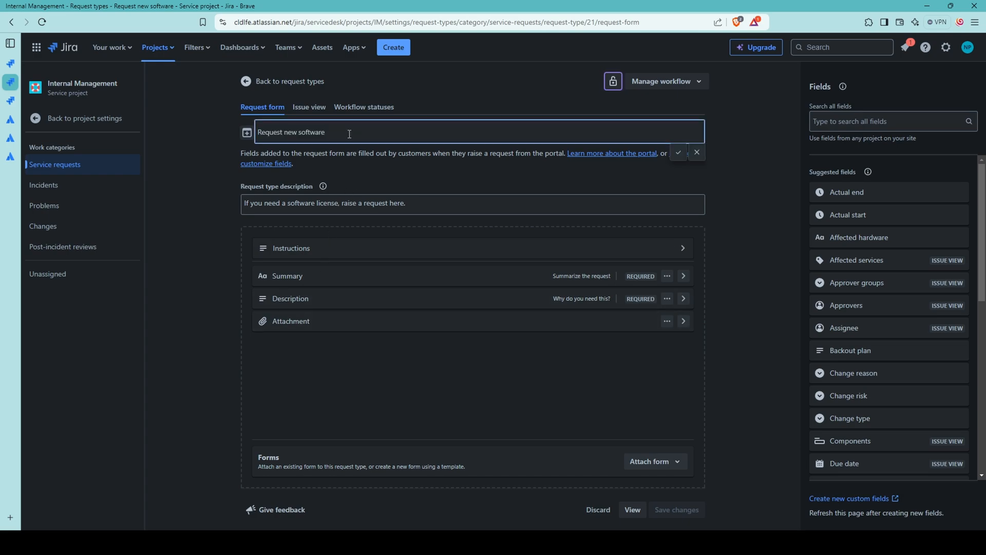
{"action": "double_click", "coordinate": [315, 132]}
{"action": "type", "text": "VM"}
{"action": "key", "text": "BackSpace"}
{"action": "key", "text": "BackSpace"}
{"action": "type", "text": "Container"}
{"action": "left_click", "coordinate": [375, 386]}
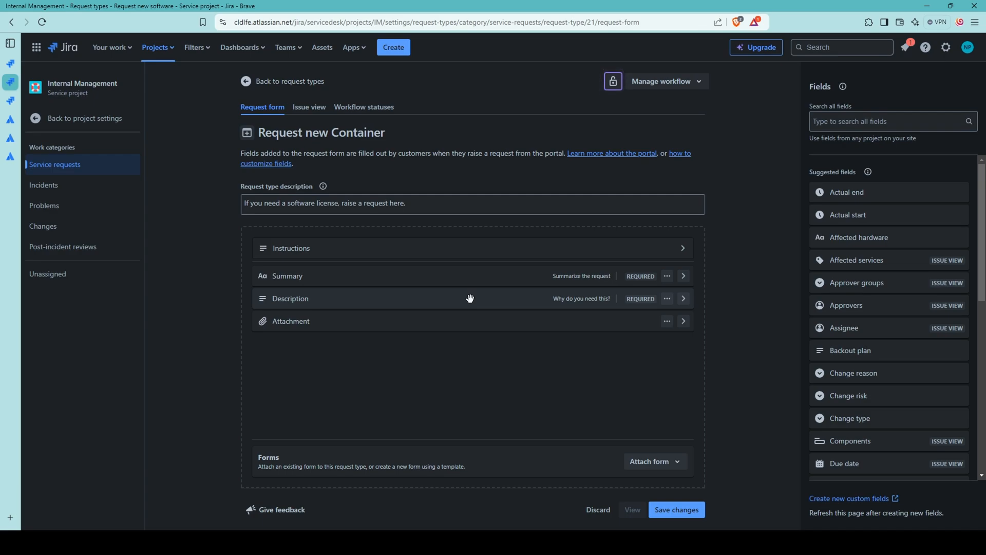
- Check the Description field settings, discard the rename, and return to the service request types
{"action": "left_click", "coordinate": [669, 300]}
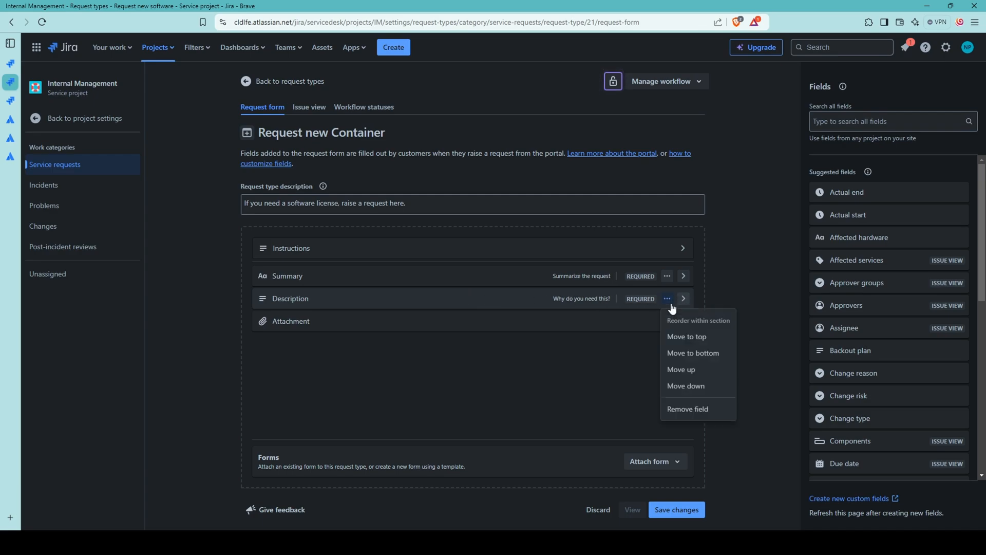
{"action": "left_click", "coordinate": [592, 383]}
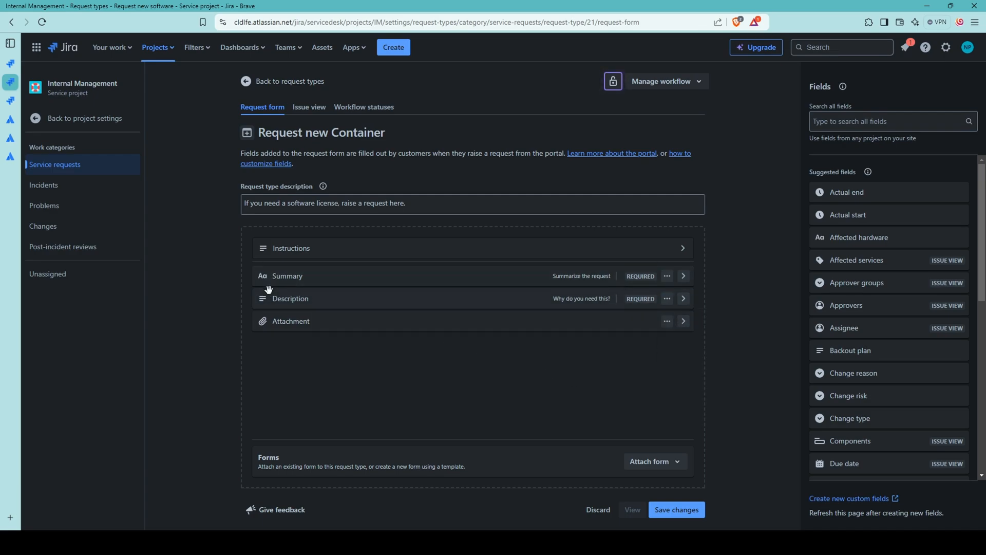
{"action": "left_click", "coordinate": [683, 300]}
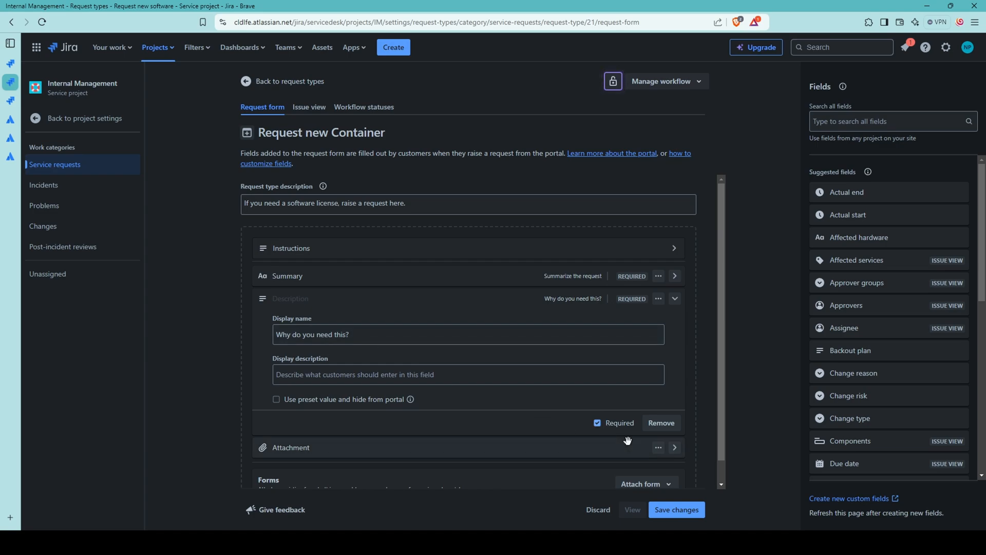
{"action": "left_click", "coordinate": [674, 299]}
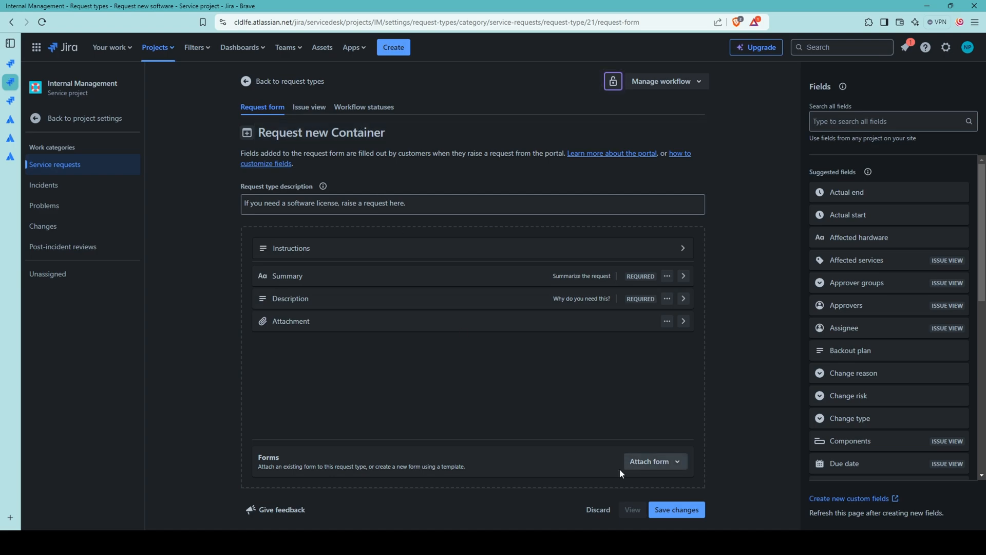
{"action": "left_click", "coordinate": [597, 510]}
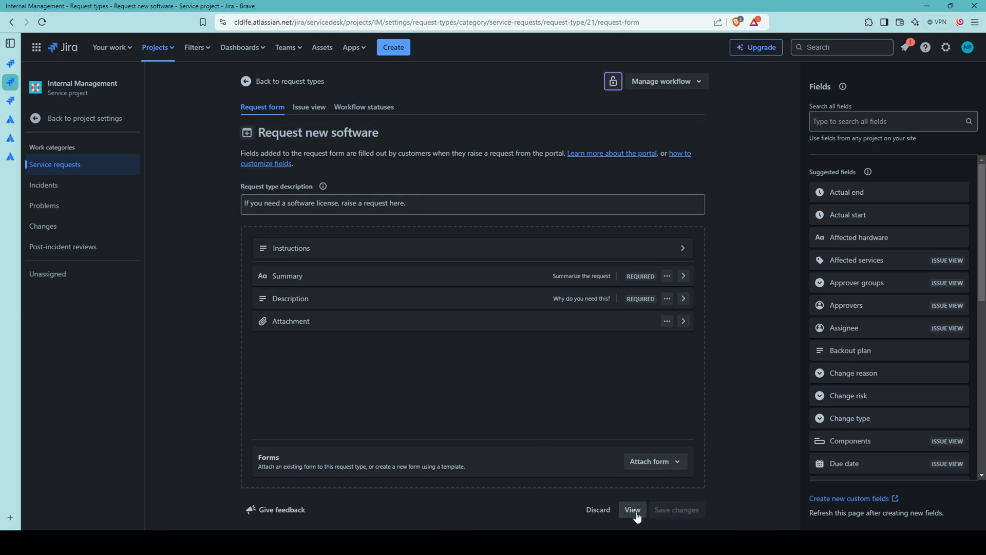
{"action": "left_click", "coordinate": [304, 81]}
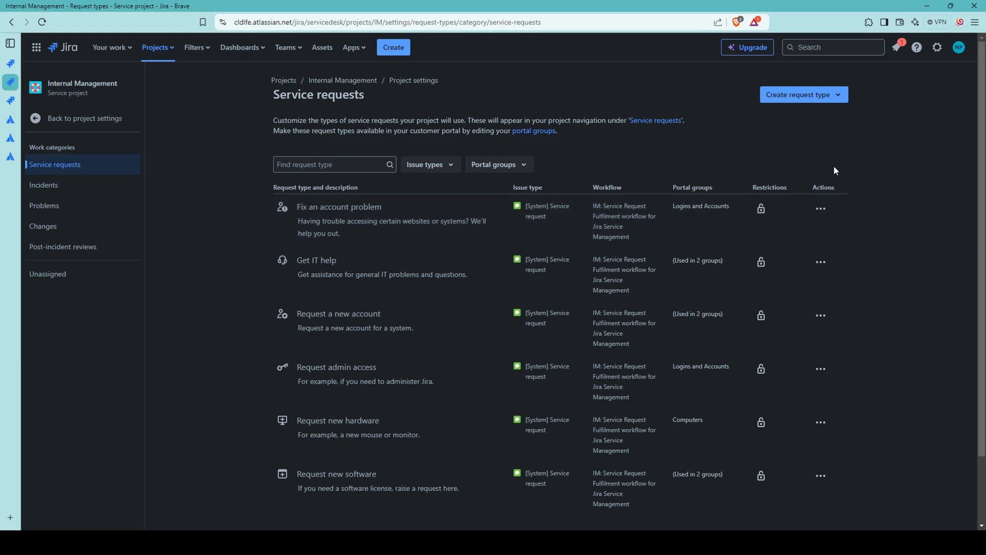
- Open Products from the settings gear menu to reach the Software configuration page
{"action": "left_click", "coordinate": [932, 50]}
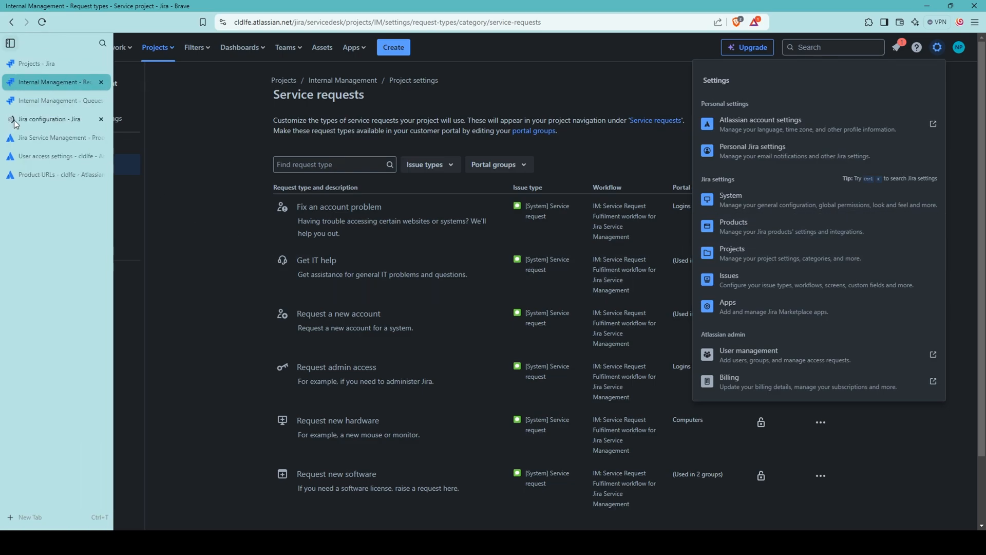
{"action": "left_click", "coordinate": [13, 119]}
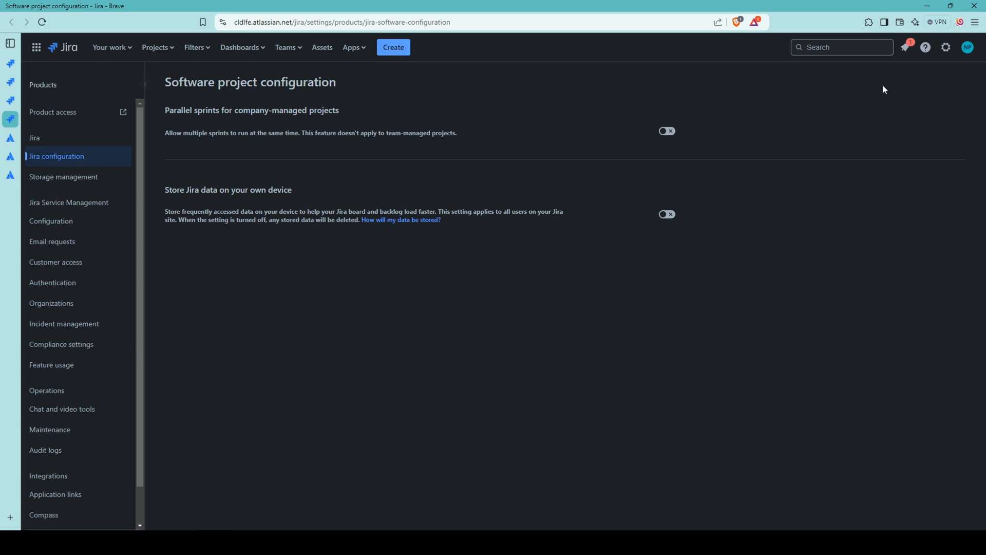
{"action": "left_click", "coordinate": [946, 48]}
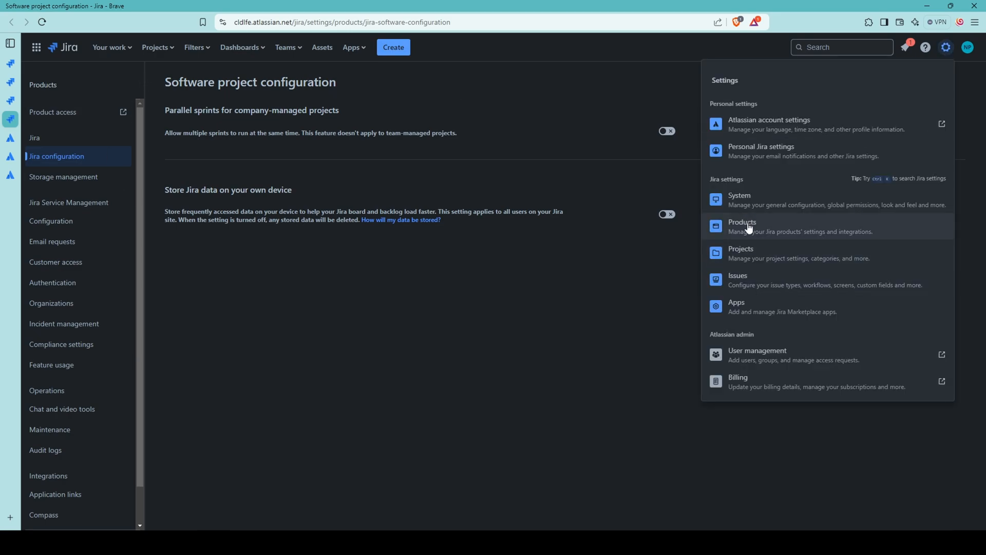
{"action": "left_click", "coordinate": [242, 250]}
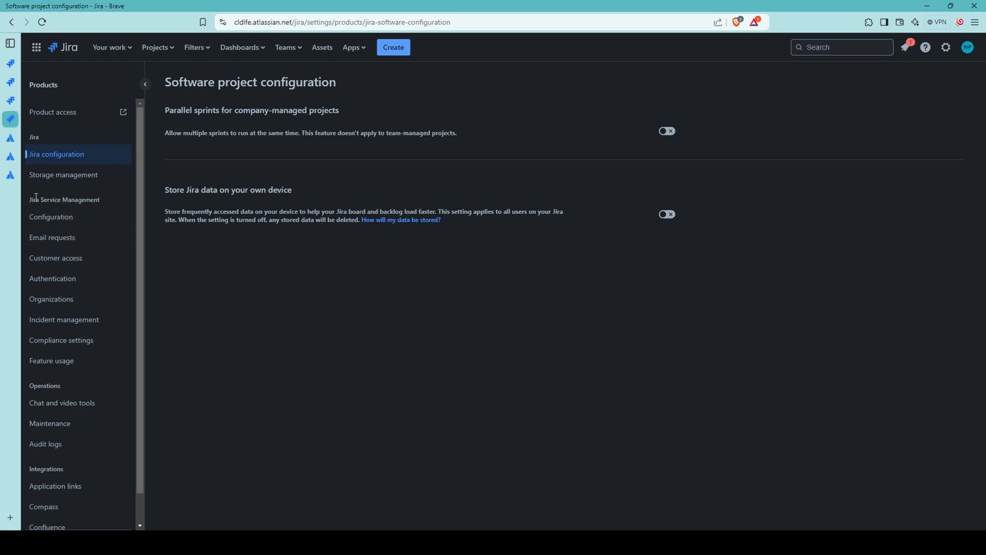
{"action": "left_click_drag", "start_coordinate": [35, 198], "coordinate": [100, 199]}
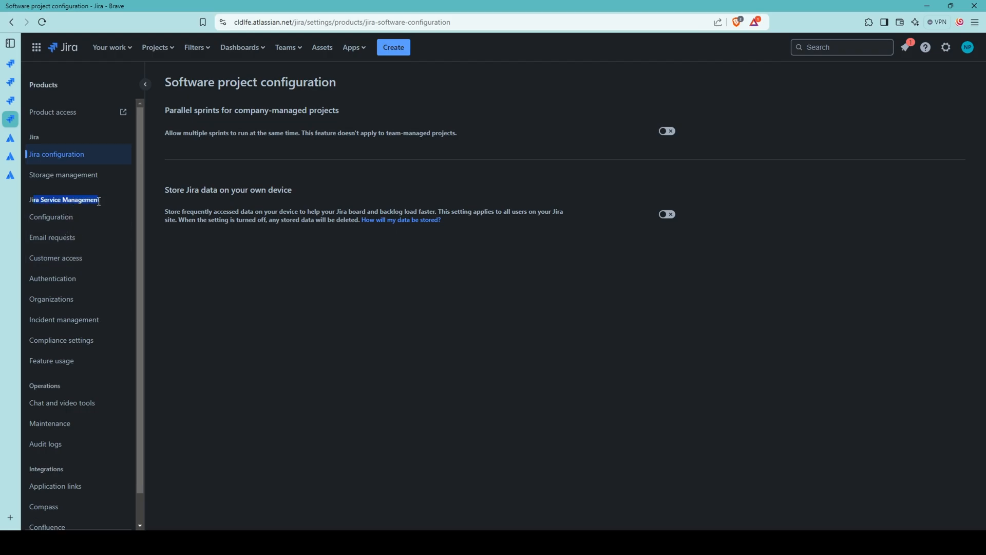
- Open Customer access settings, keeping customers allowed to create their own accounts
{"action": "left_click", "coordinate": [70, 266]}
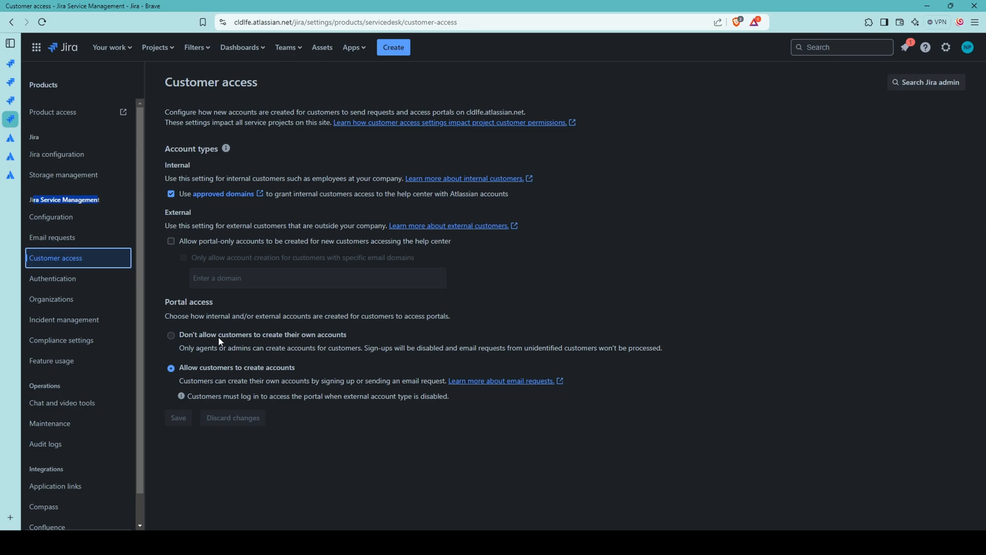
{"action": "left_click", "coordinate": [265, 370]}
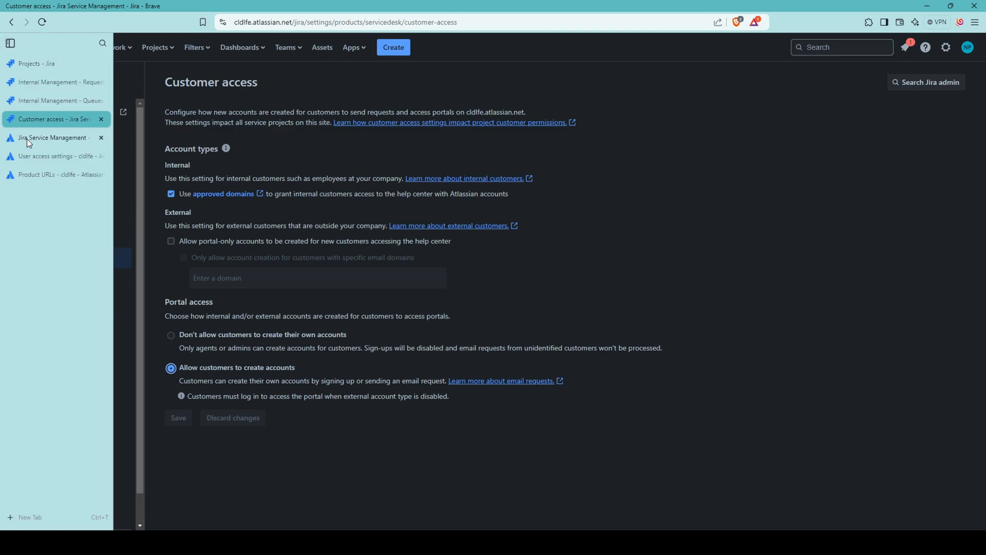
- Open Atlassian Administration for Jira Service Management from the app list and select the cldlfe organization
{"action": "left_click", "coordinate": [26, 137]}
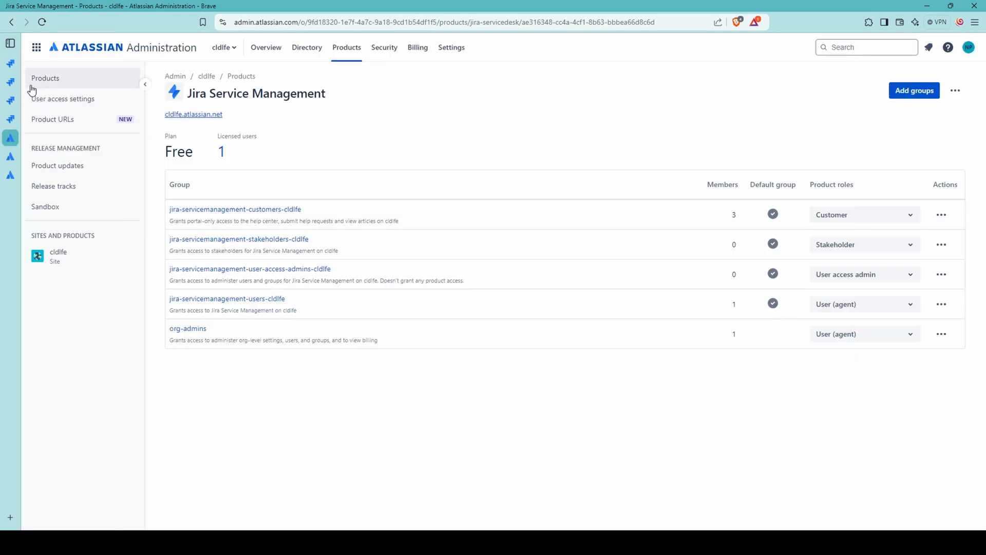
{"action": "left_click", "coordinate": [20, 119]}
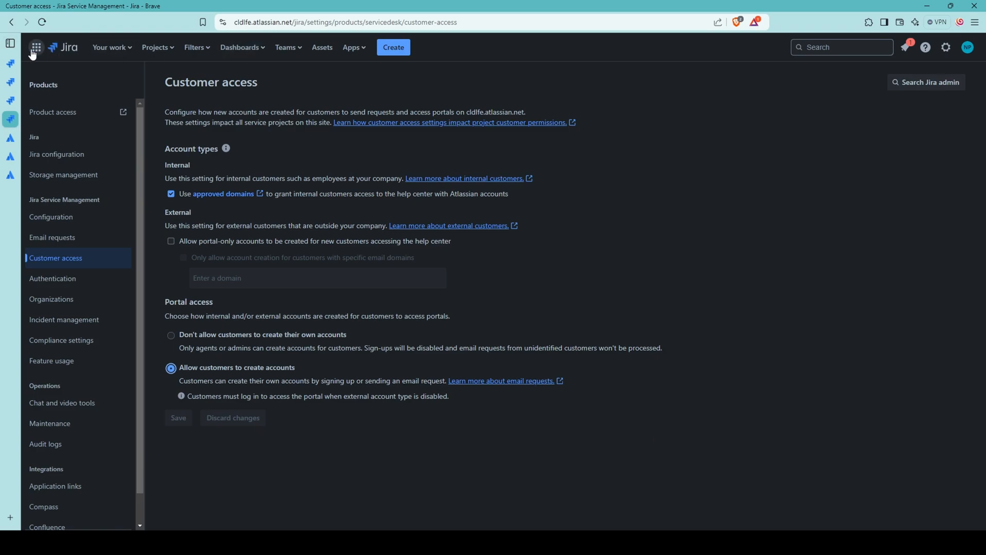
{"action": "left_click", "coordinate": [34, 50]}
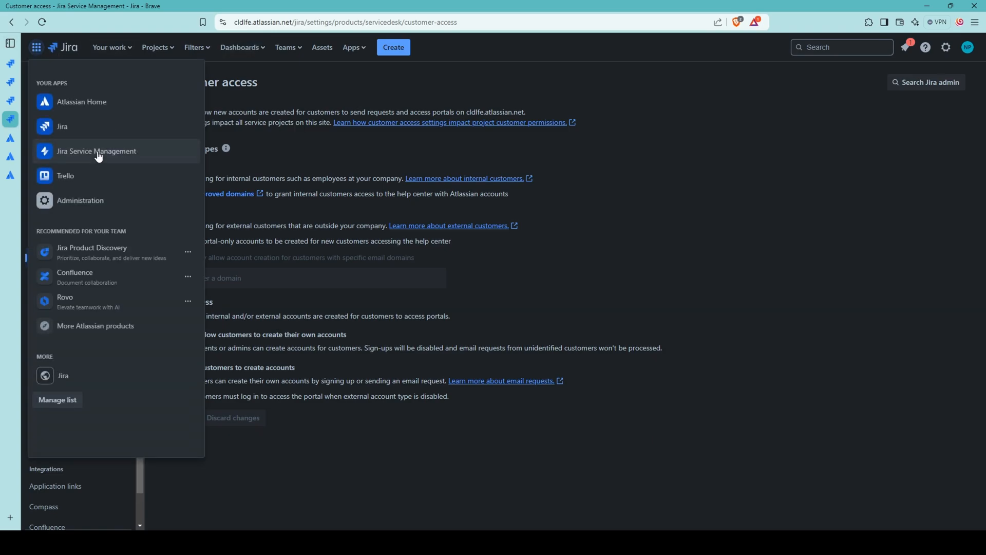
{"action": "left_click", "coordinate": [90, 199]}
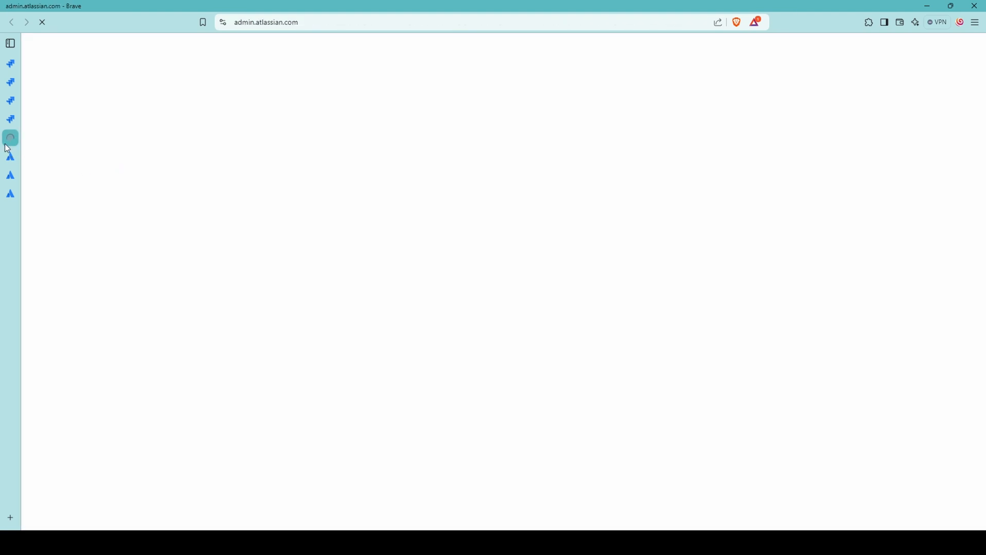
{"action": "mouse_move", "coordinate": [7, 139]}
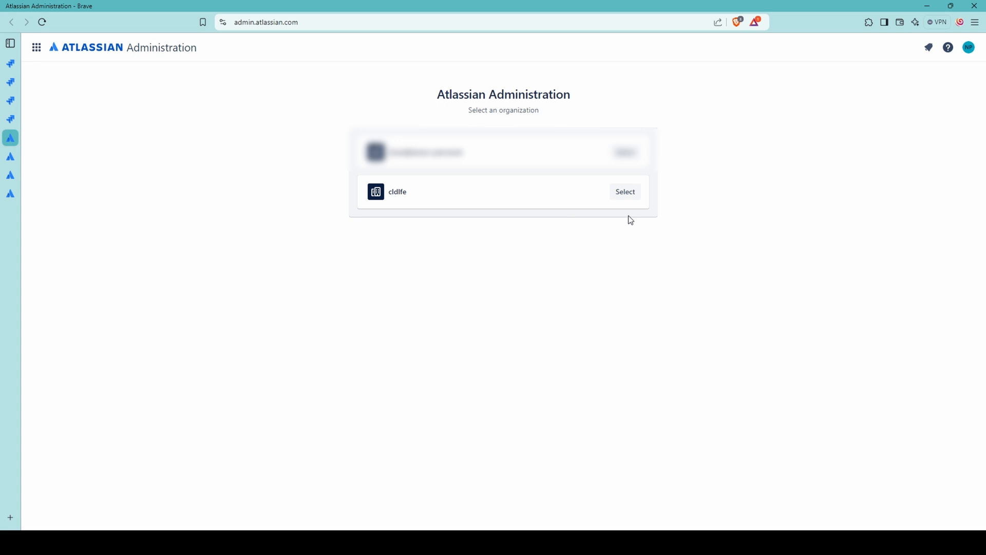
{"action": "left_click", "coordinate": [623, 194]}
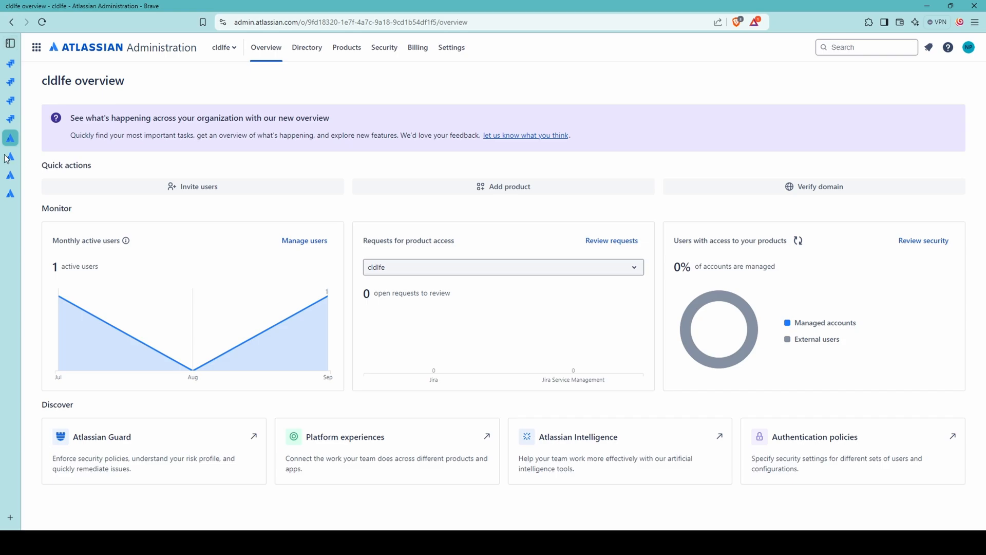
- From cldlfe's Products list, open the Jira Service Management product management page
{"action": "left_click", "coordinate": [98, 158]}
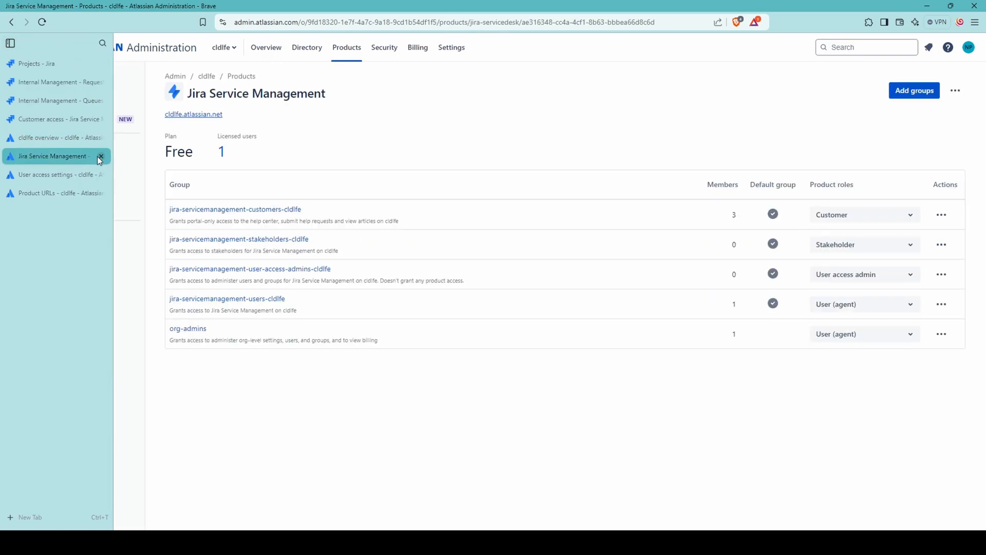
{"action": "left_click", "coordinate": [14, 140]}
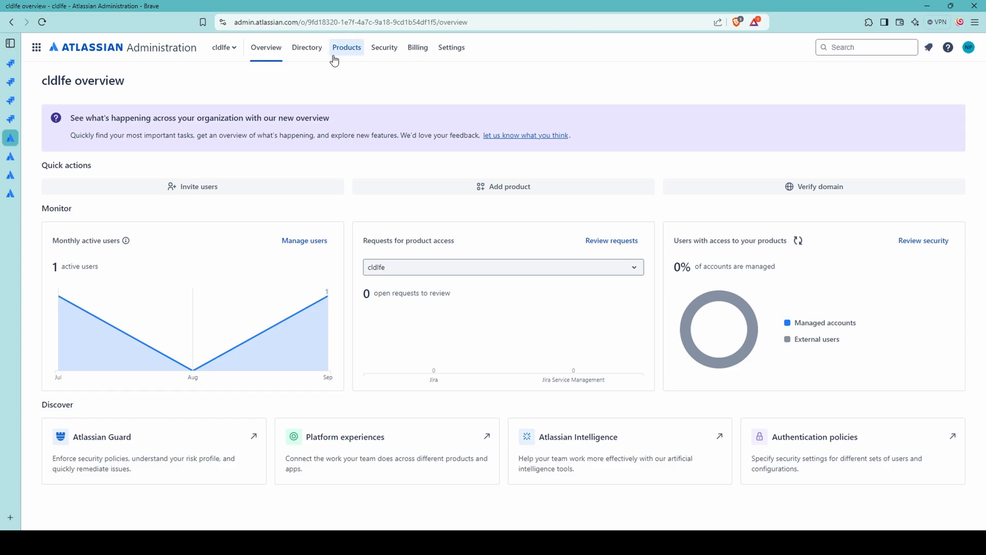
{"action": "left_click", "coordinate": [351, 54]}
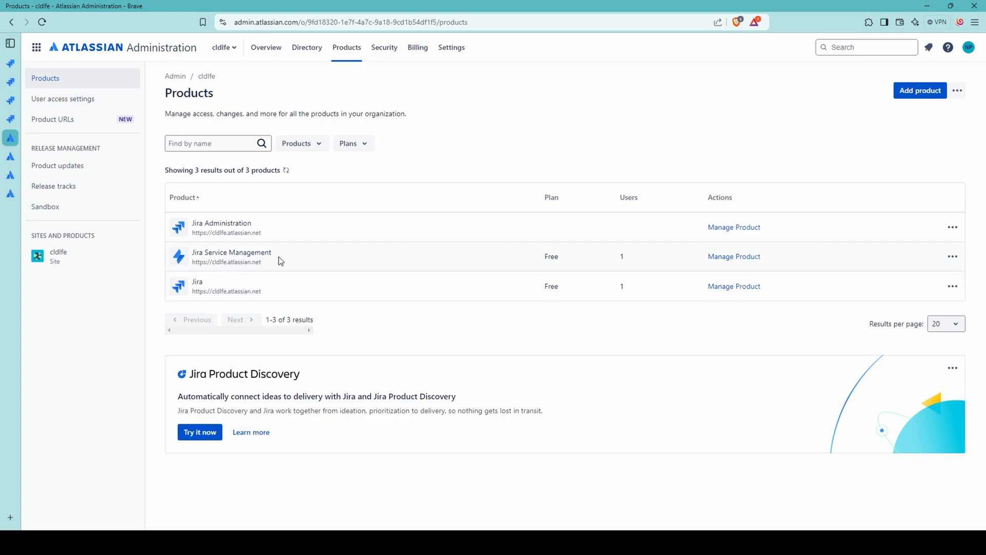
{"action": "left_click", "coordinate": [748, 264]}
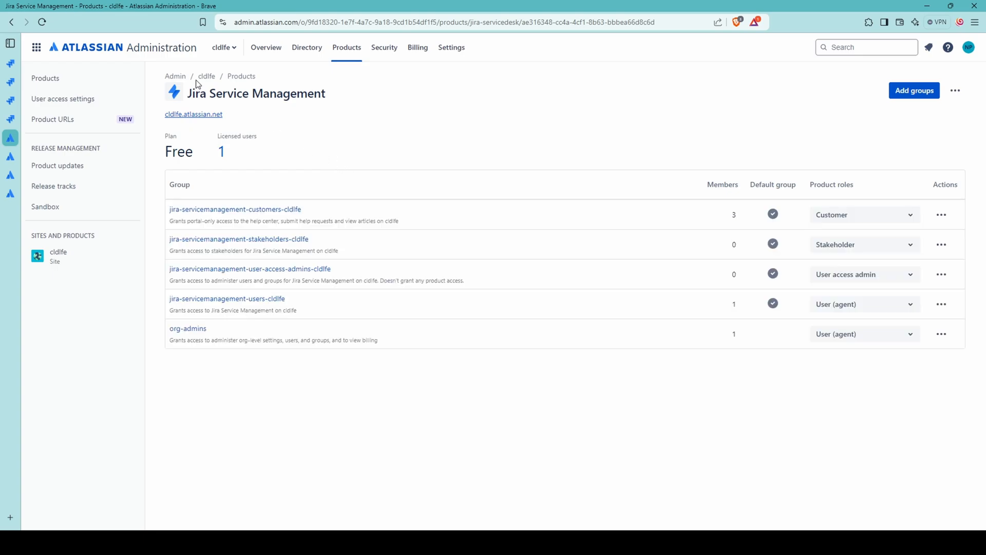
{"action": "left_click", "coordinate": [232, 79]}
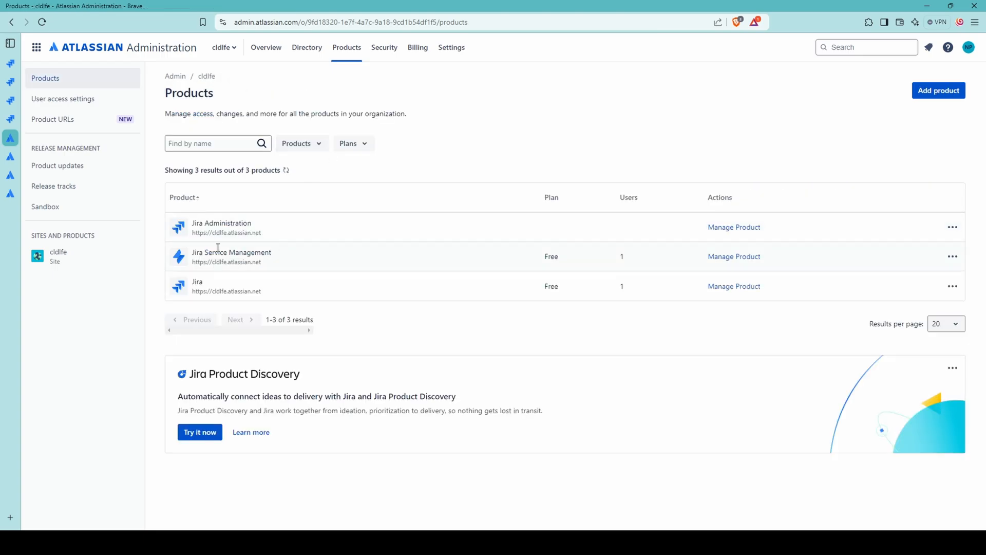
{"action": "left_click", "coordinate": [719, 258]}
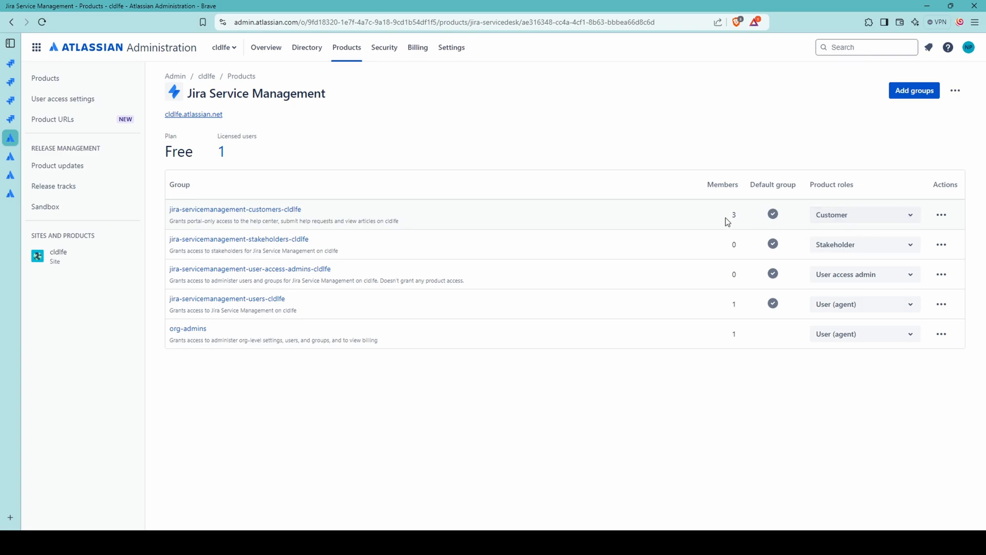
- Open the jira-servicemanagement-customers-cldlfe group and remove its second and third members
{"action": "left_click", "coordinate": [299, 211]}
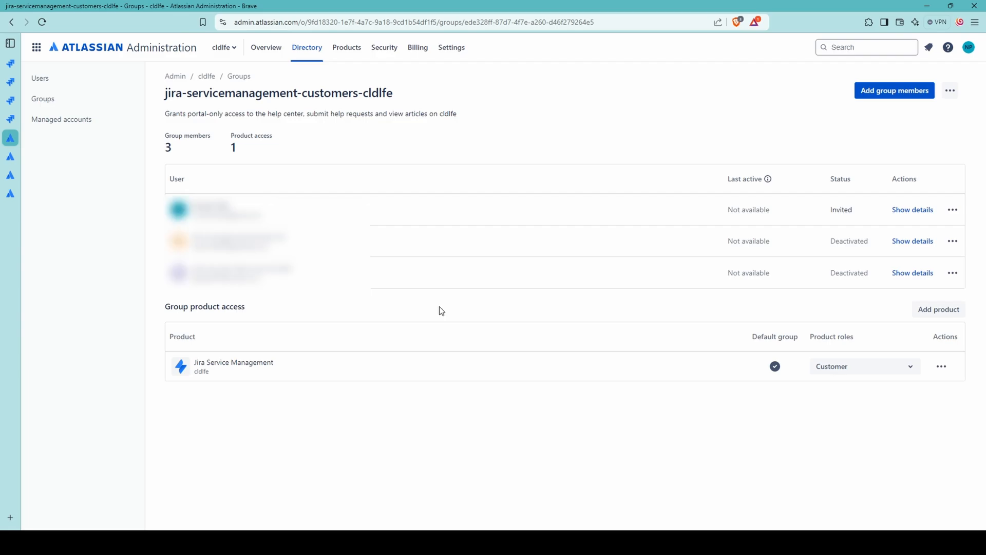
{"action": "left_click", "coordinate": [951, 241]}
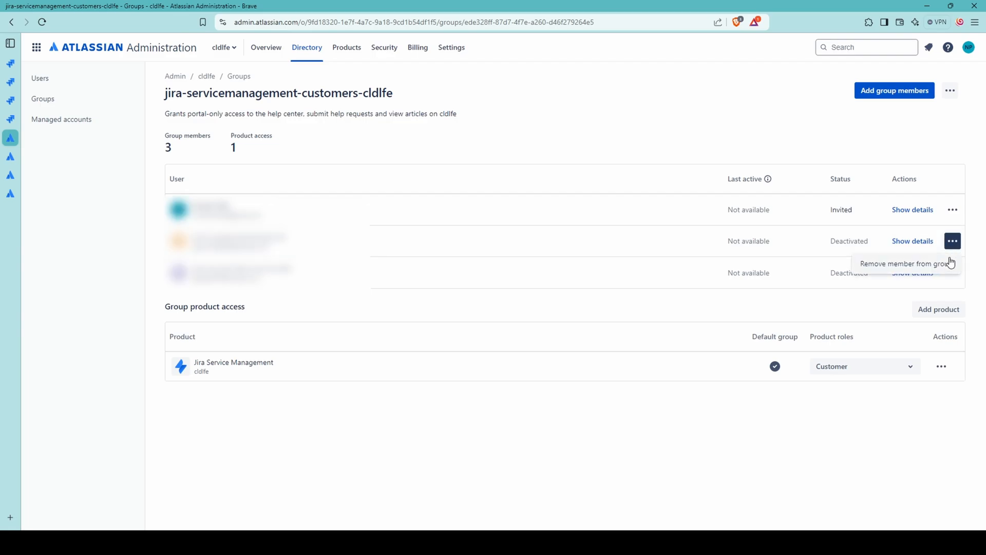
{"action": "left_click", "coordinate": [936, 264]}
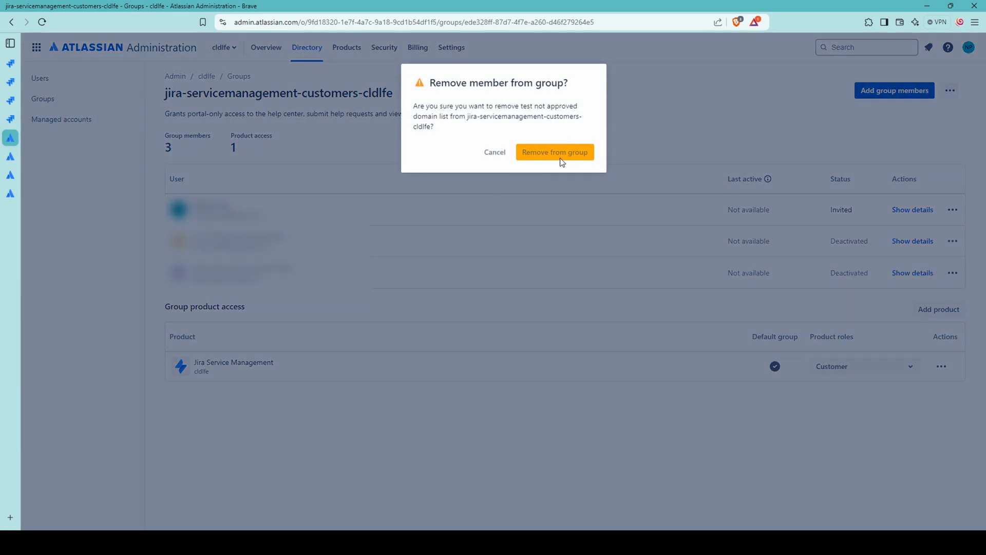
{"action": "left_click", "coordinate": [560, 158]}
{"action": "left_click", "coordinate": [953, 274]}
{"action": "left_click", "coordinate": [905, 294]}
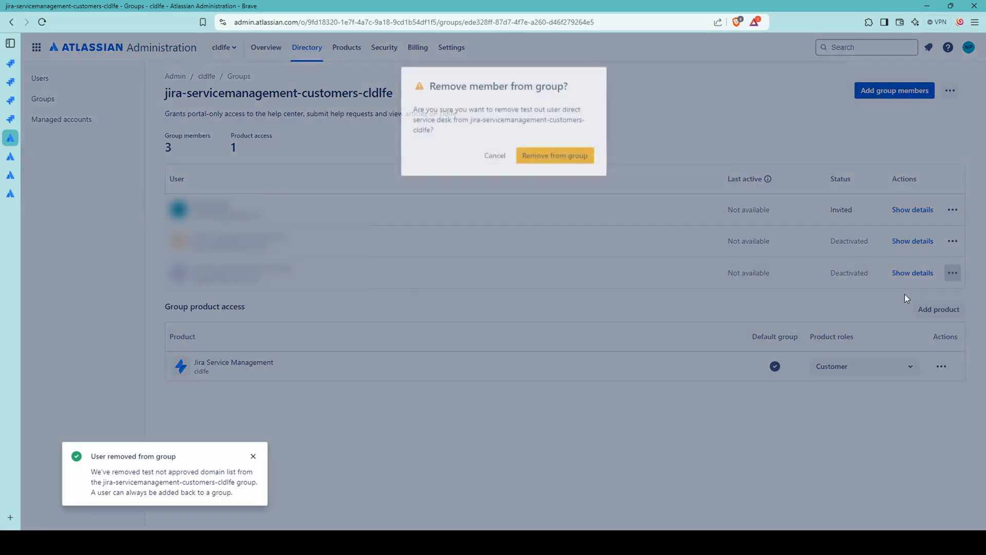
{"action": "left_click", "coordinate": [514, 152]}
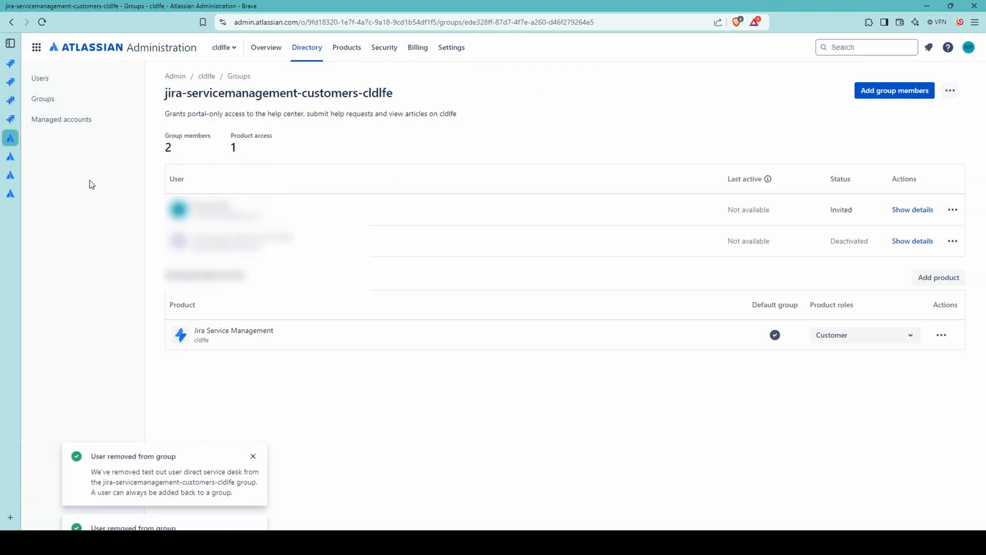
- Remove the invited member from the group, leaving 0 members, and return to the cldlfe overview
{"action": "left_click", "coordinate": [953, 210]}
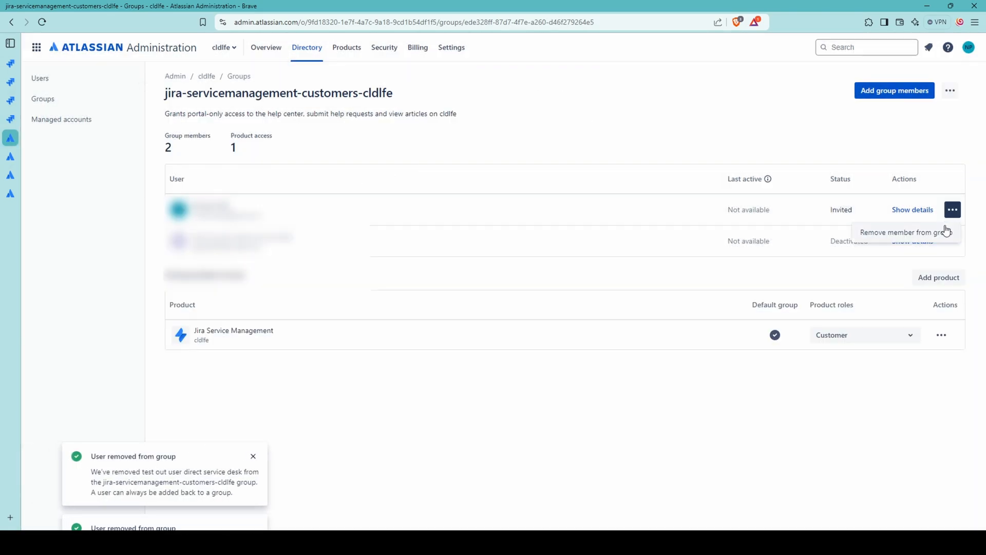
{"action": "left_click", "coordinate": [913, 237]}
{"action": "left_click", "coordinate": [557, 146]}
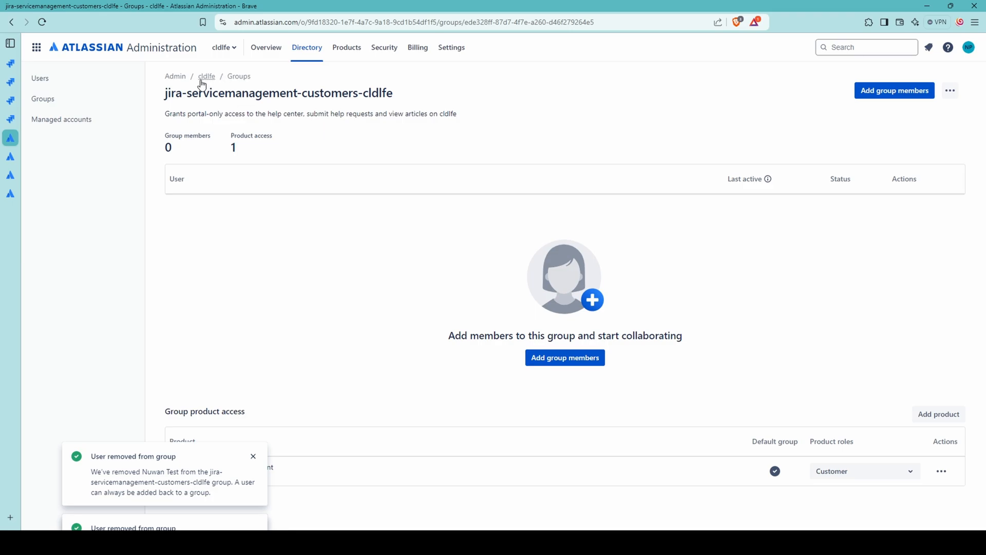
{"action": "left_click", "coordinate": [206, 80]}
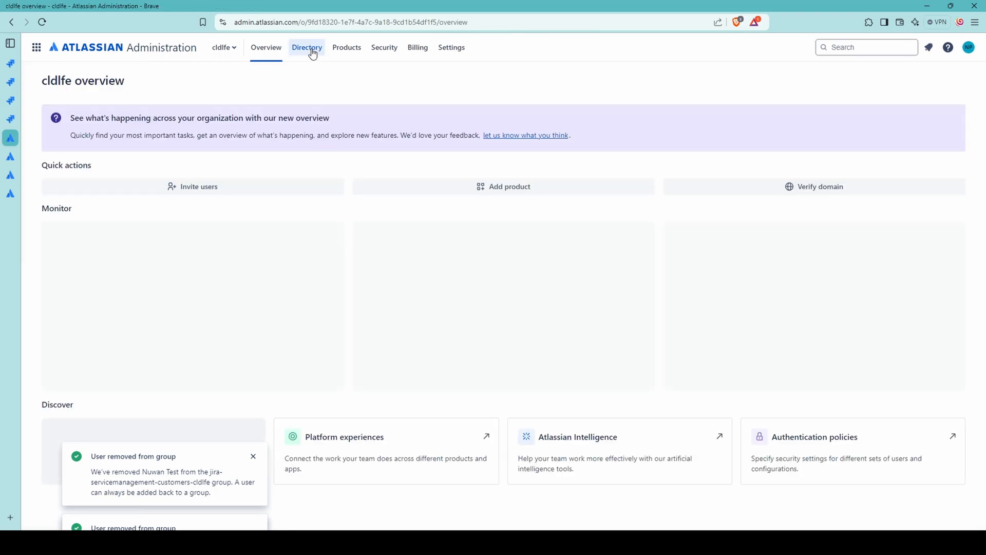
- Go to cldlfe's Directory users list and dismiss the member-removal notifications
{"action": "left_click", "coordinate": [309, 50]}
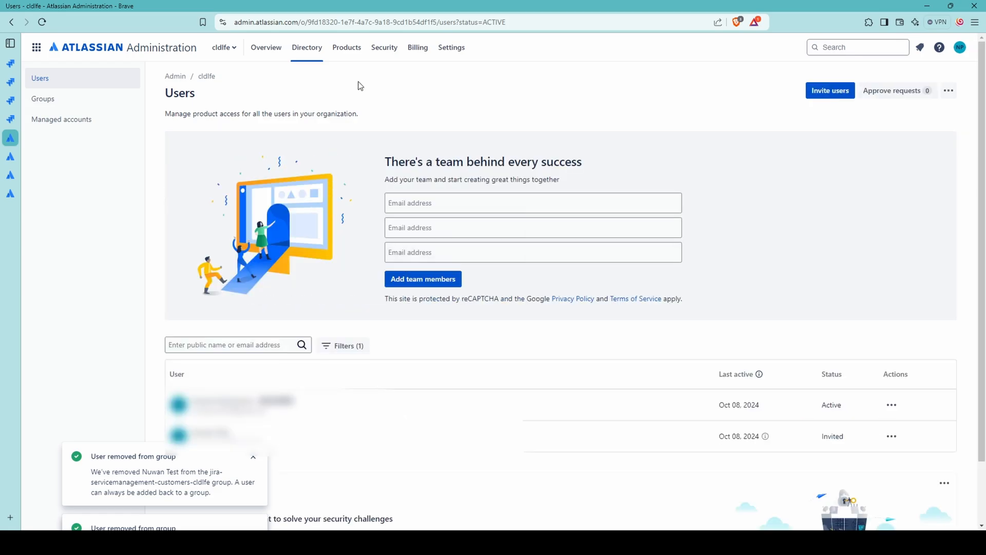
{"action": "left_click", "coordinate": [346, 60]}
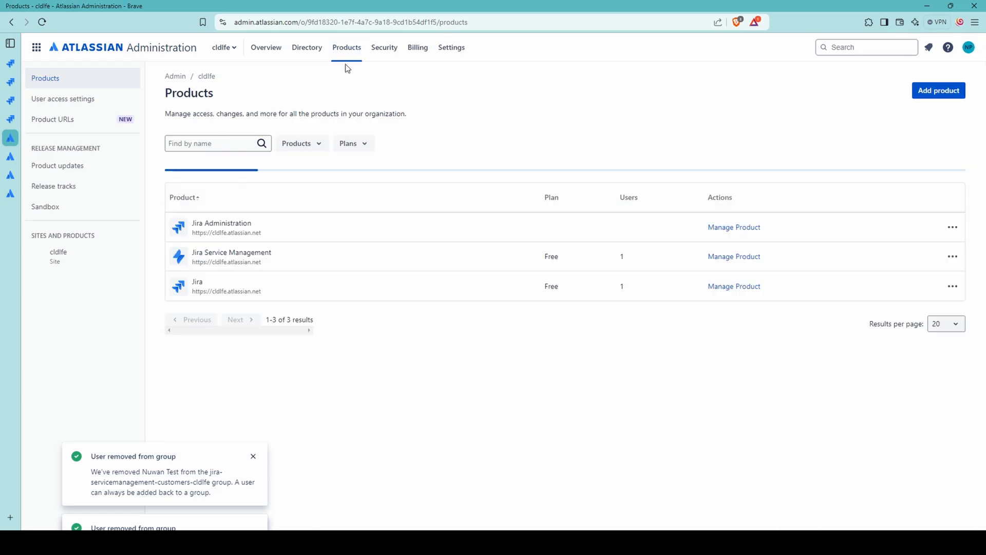
{"action": "left_click", "coordinate": [298, 49]}
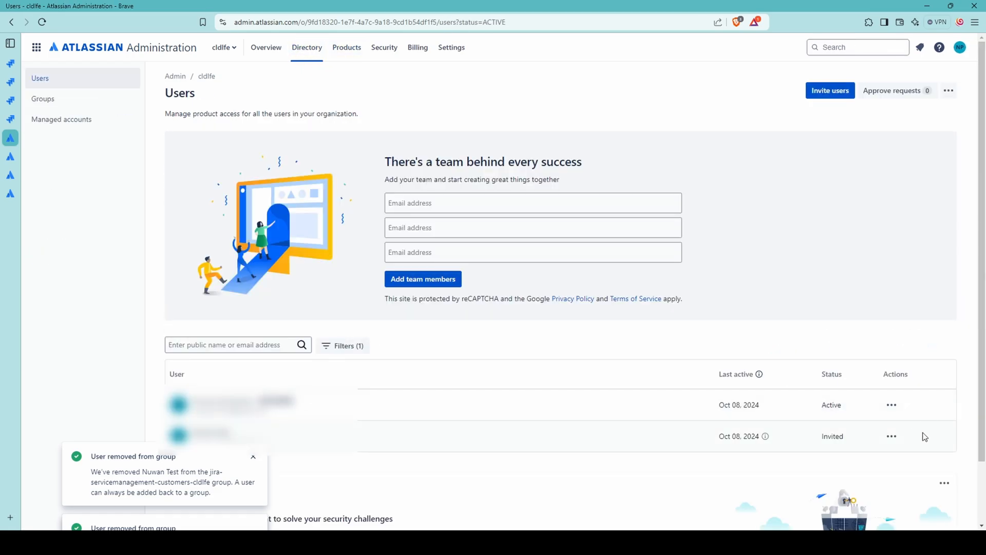
{"action": "left_click", "coordinate": [892, 437]}
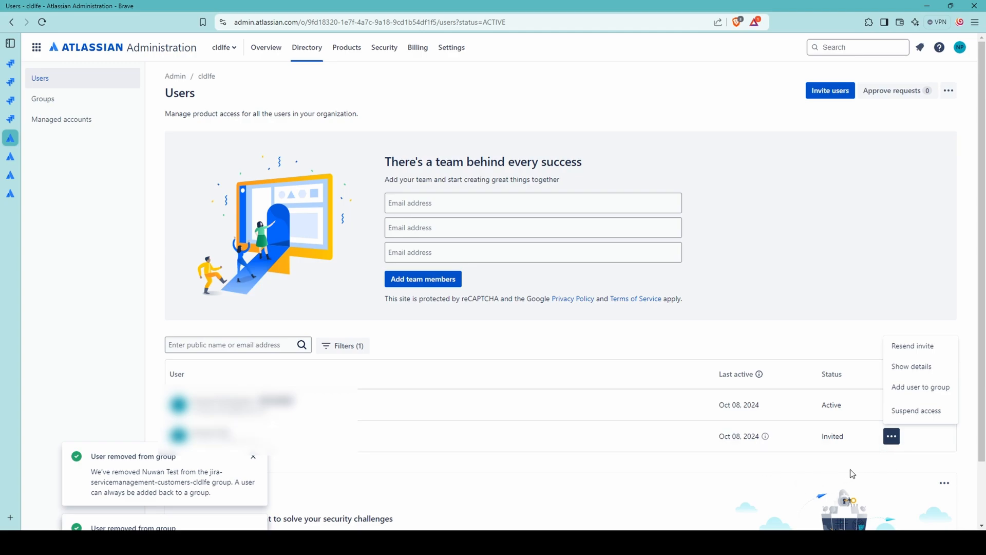
{"action": "left_click", "coordinate": [789, 481]}
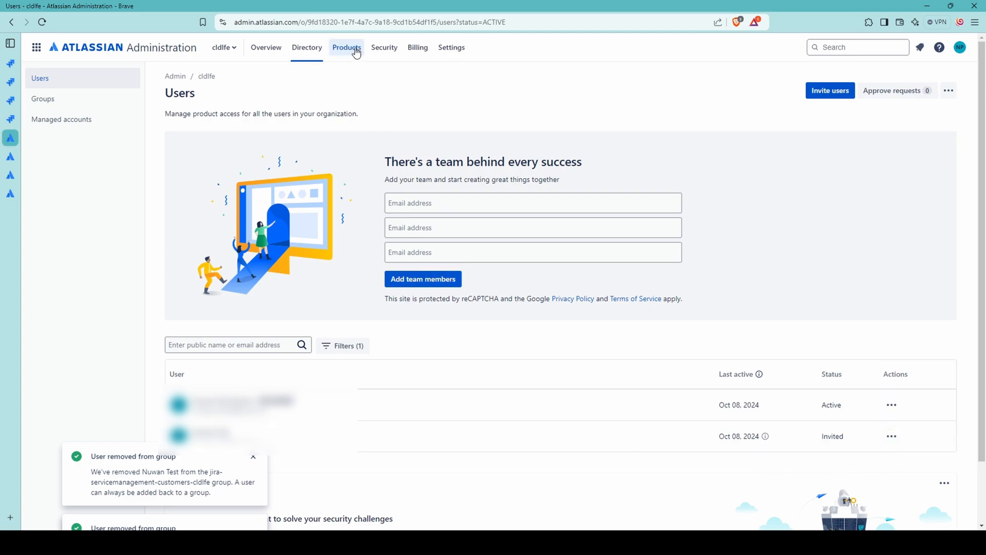
{"action": "left_click", "coordinate": [254, 459]}
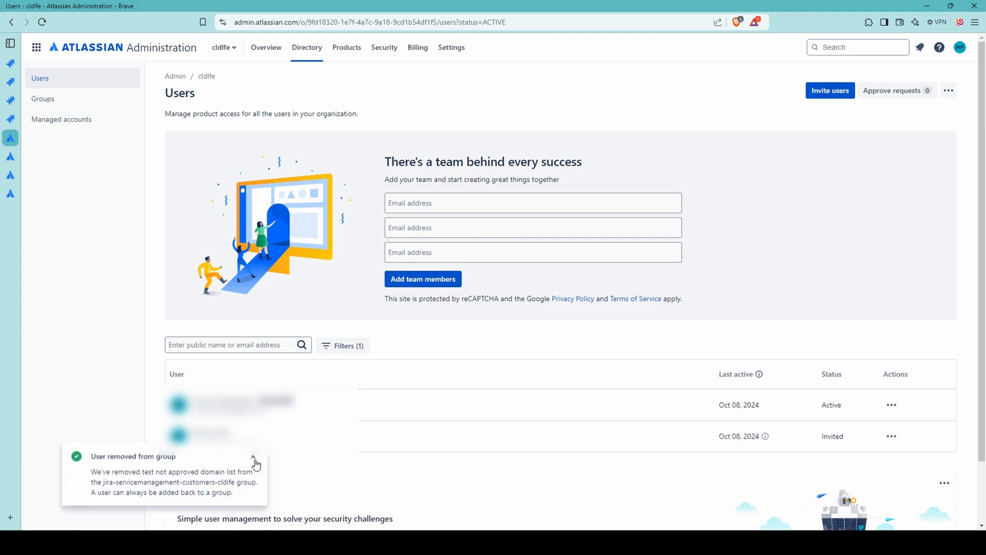
{"action": "left_click", "coordinate": [254, 457]}
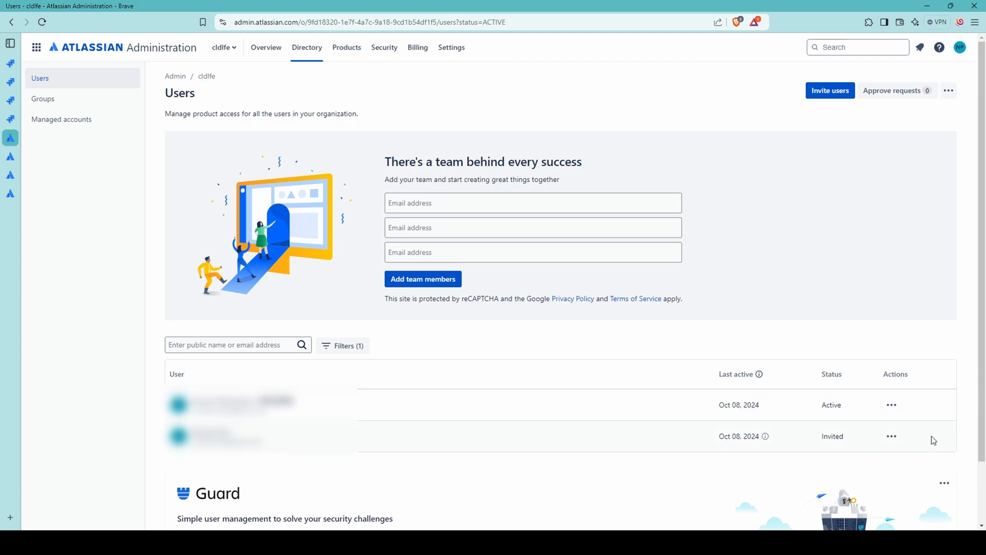
- Revoke the invited user's access, leaving one user, and show cldlfe's three products
{"action": "left_click", "coordinate": [892, 436]}
{"action": "left_click", "coordinate": [919, 427]}
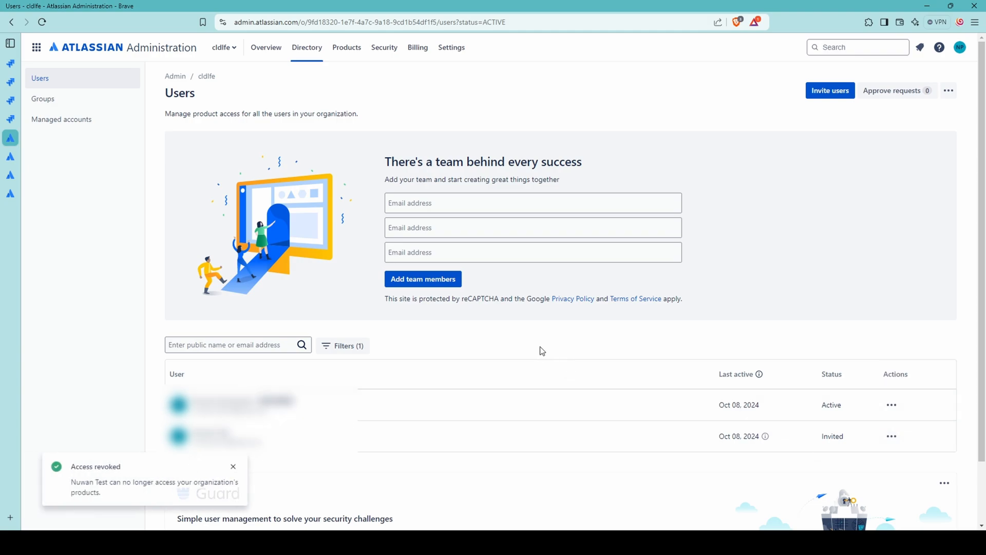
{"action": "left_click", "coordinate": [252, 468]}
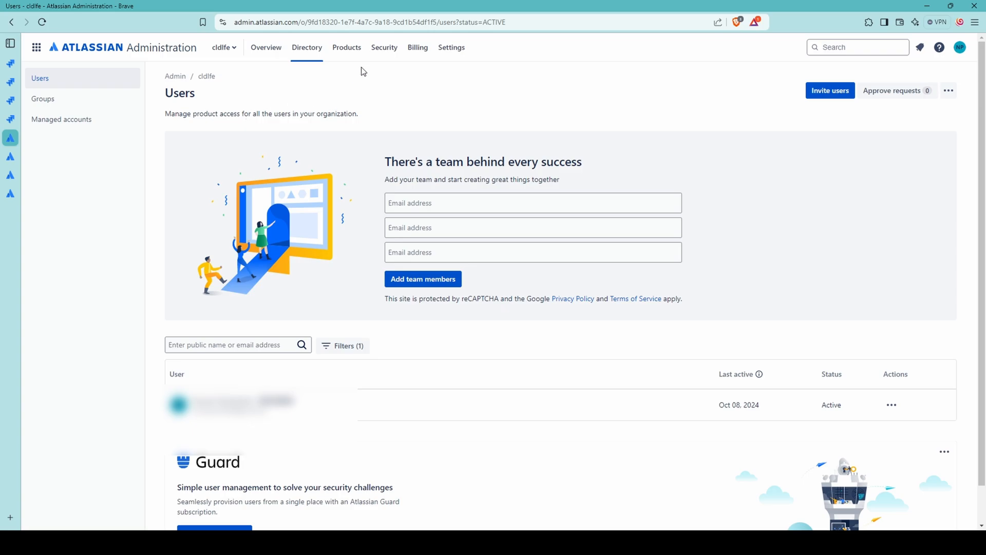
{"action": "left_click", "coordinate": [346, 51]}
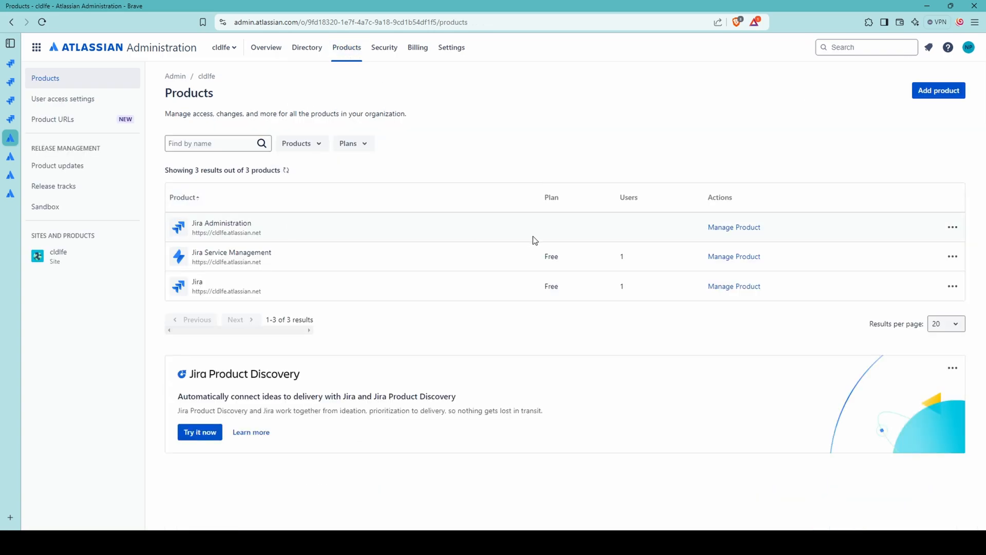
- Review Jira Service Management's groups and the customers group's role options, keeping the Customer role
{"action": "left_click", "coordinate": [736, 261]}
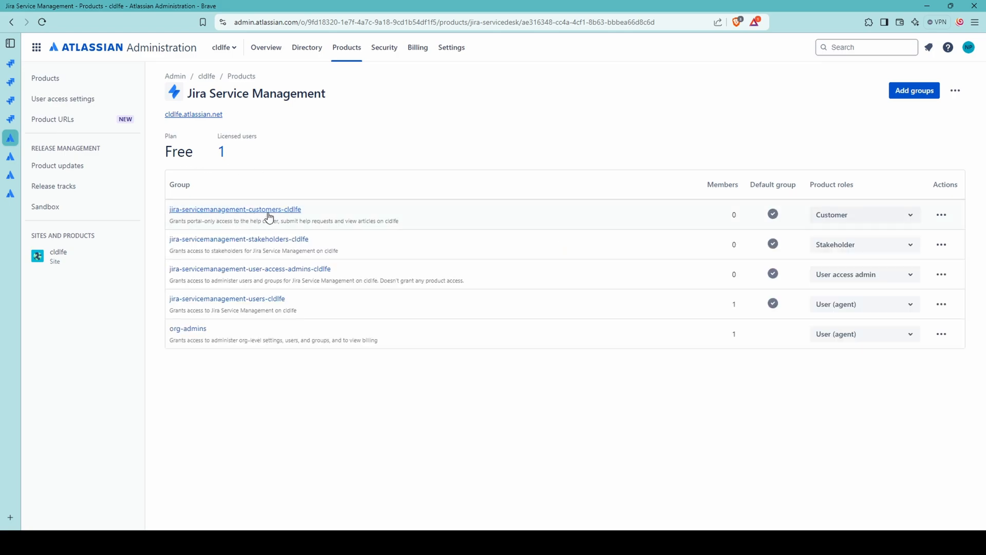
{"action": "left_click", "coordinate": [919, 218]}
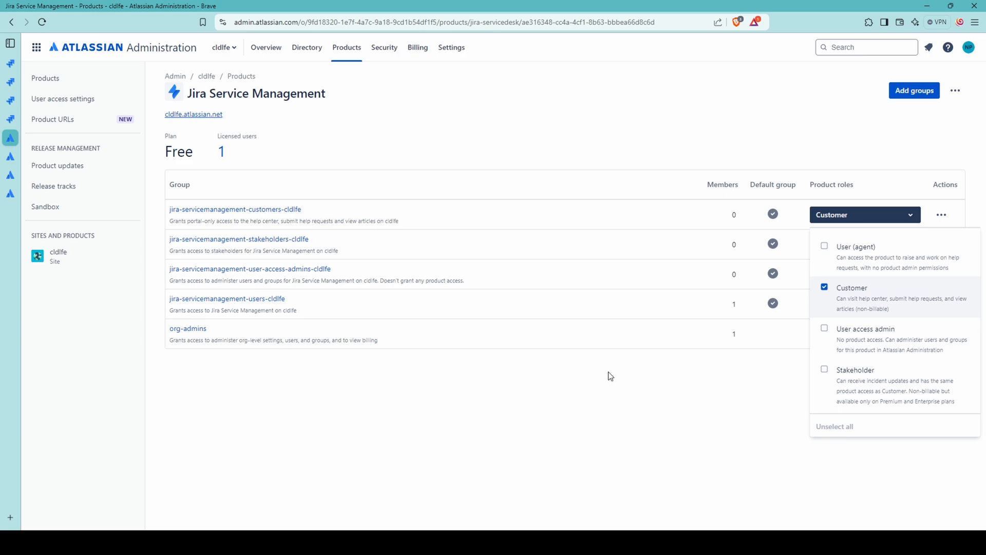
{"action": "left_click", "coordinate": [624, 430]}
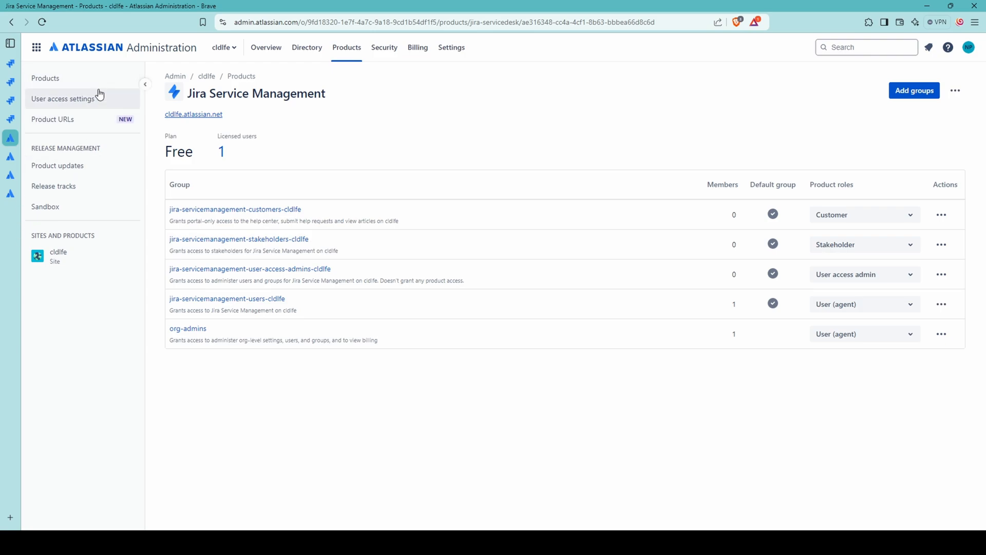
- Tick Use approved domains in Customer access settings, then return to the admin User access settings
{"action": "left_click", "coordinate": [85, 102]}
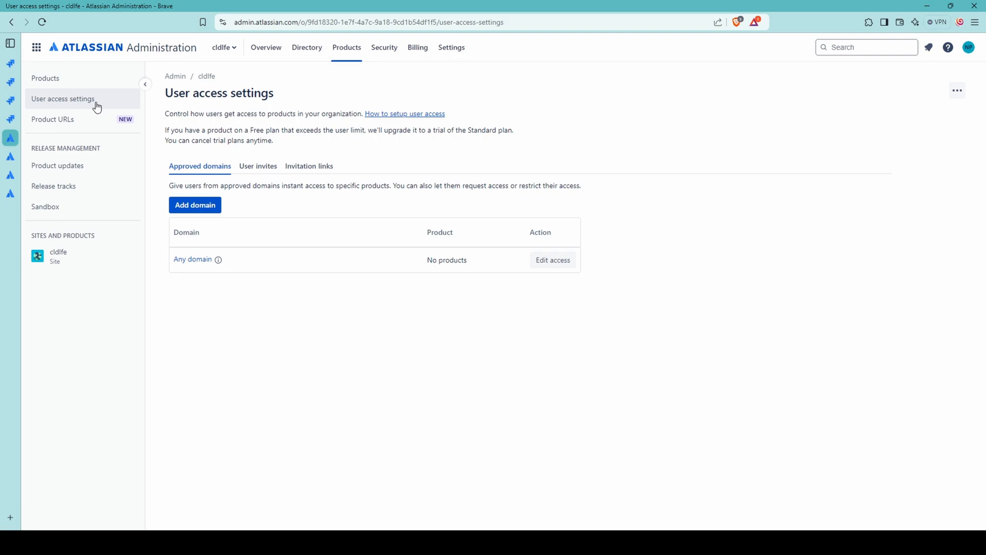
{"action": "left_click", "coordinate": [8, 122]}
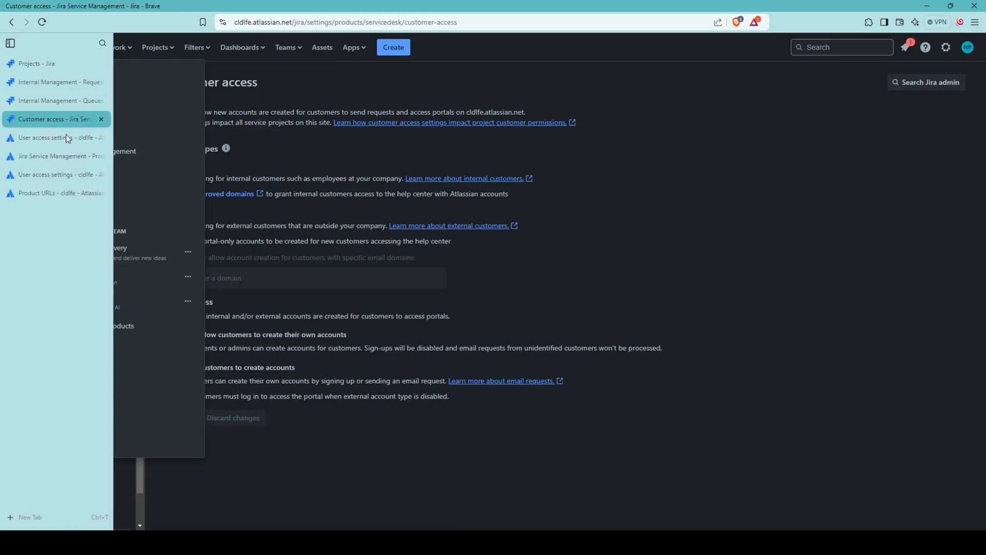
{"action": "left_click", "coordinate": [210, 216]}
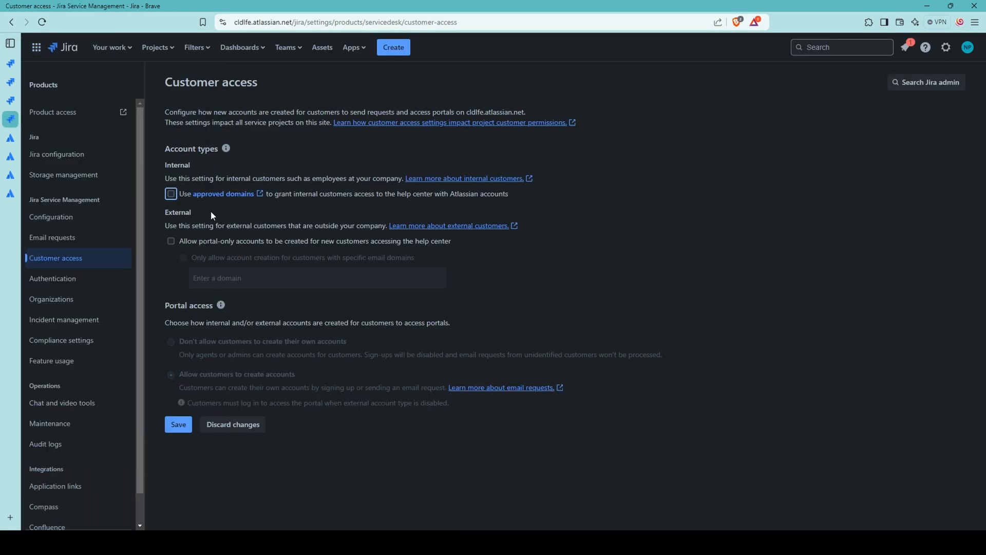
{"action": "left_click", "coordinate": [186, 195]}
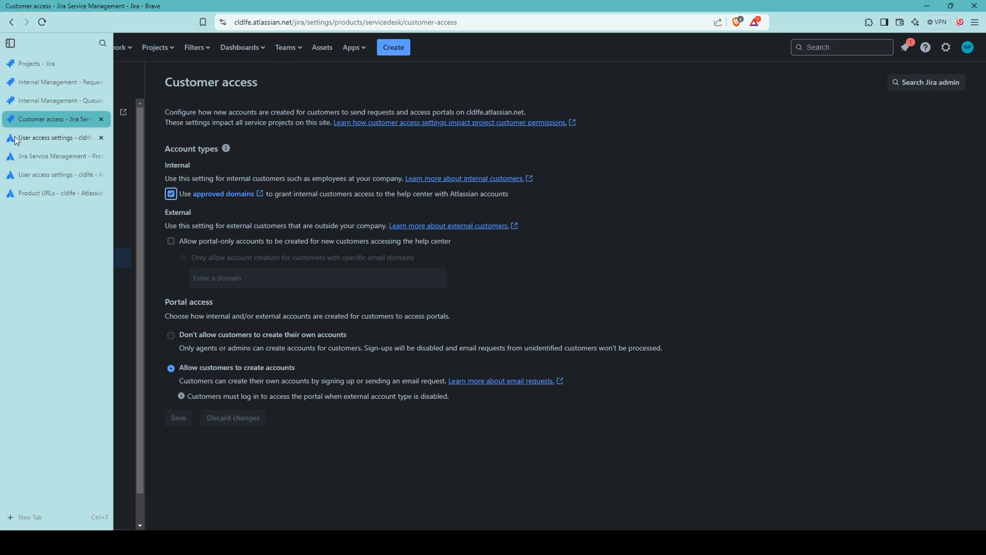
{"action": "left_click", "coordinate": [17, 140]}
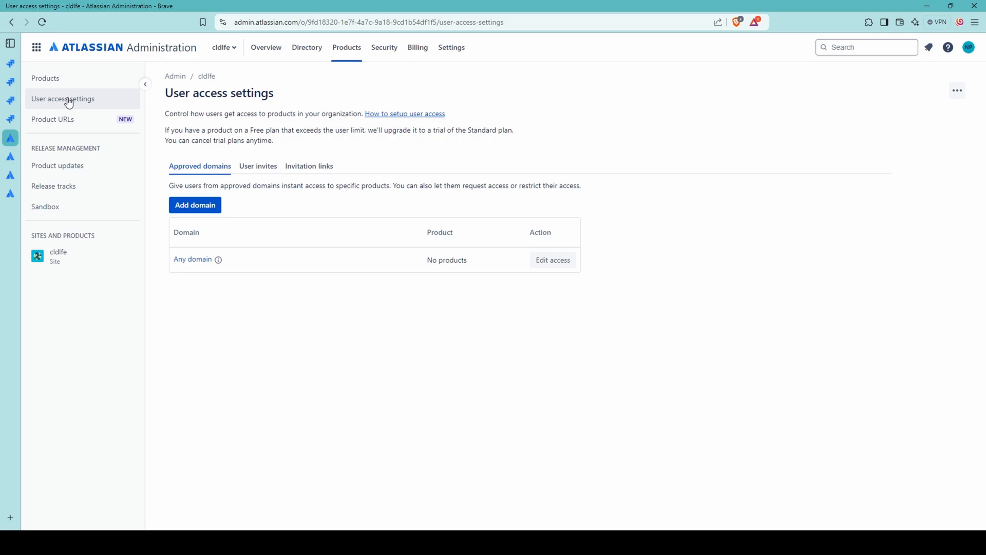
{"action": "left_click", "coordinate": [36, 48]}
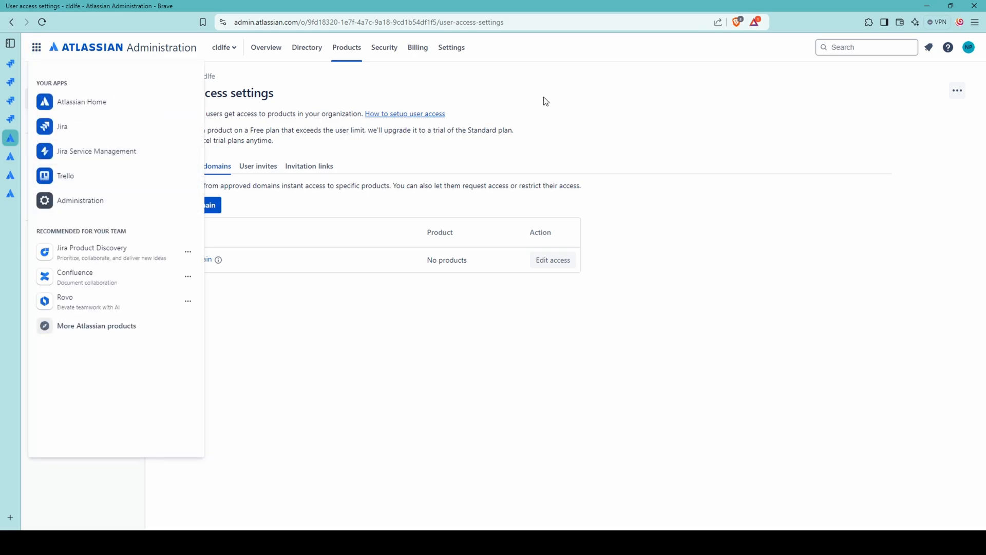
{"action": "left_click", "coordinate": [666, 69]}
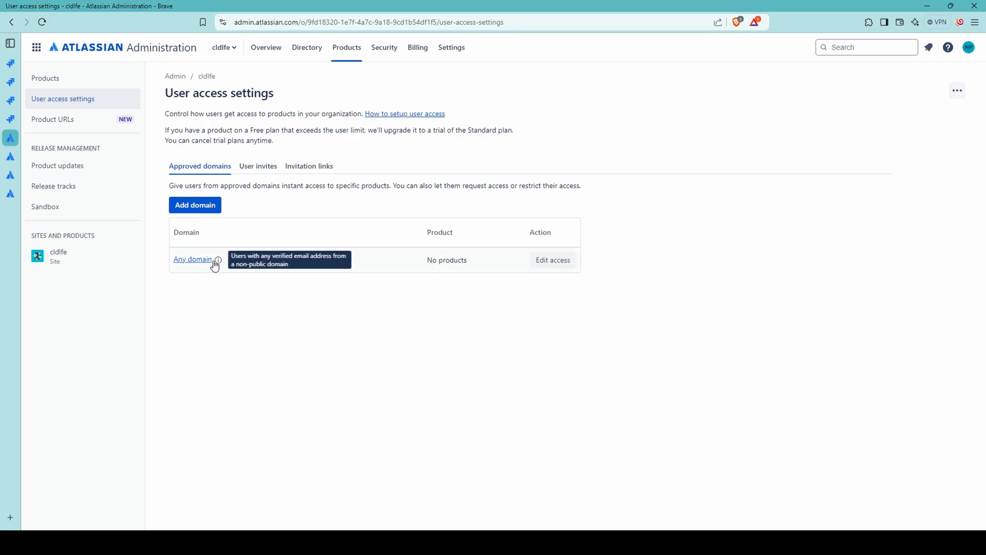
- Confirm Any domain with No role for both Jira products and bring up the Add a domain form
{"action": "left_click", "coordinate": [552, 263]}
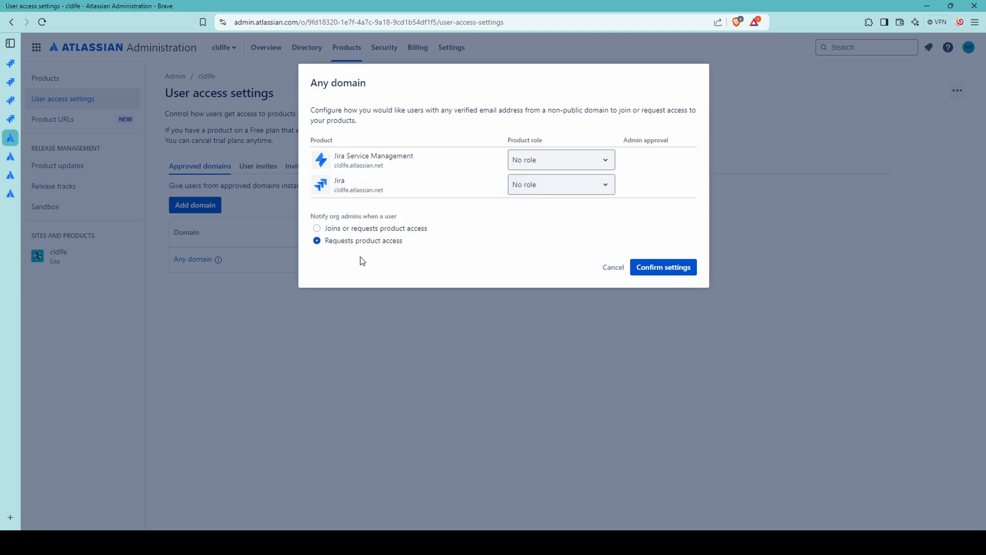
{"action": "left_click", "coordinate": [656, 270]}
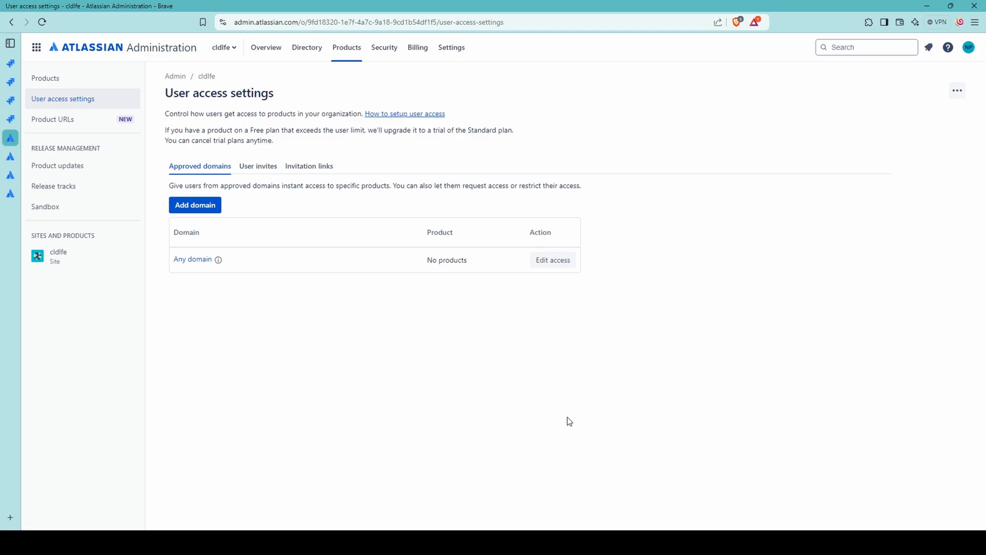
{"action": "left_click", "coordinate": [189, 208]}
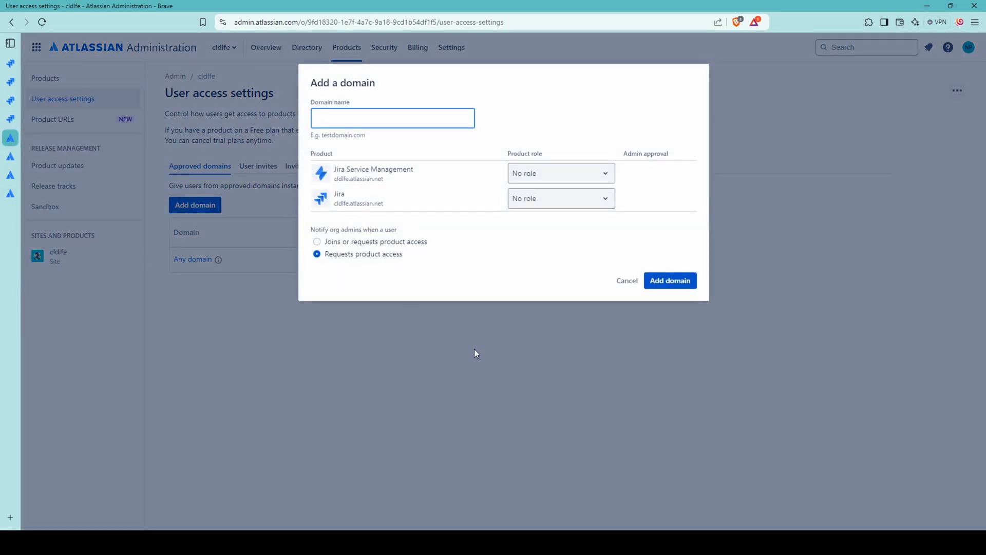
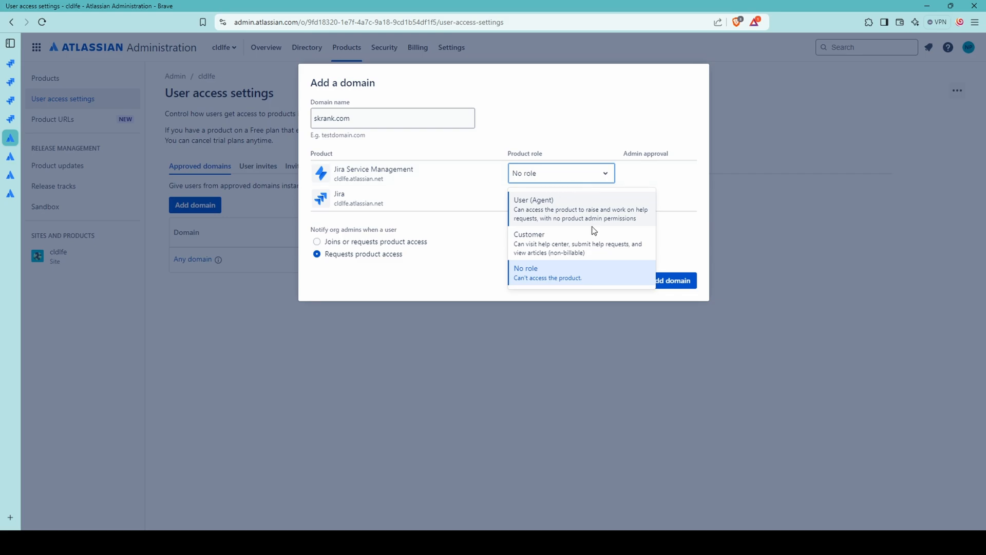
- Approve skrank.com with the Jira Service Management Customer role, notifying admins on joins or access requests
{"action": "left_click", "coordinate": [565, 247]}
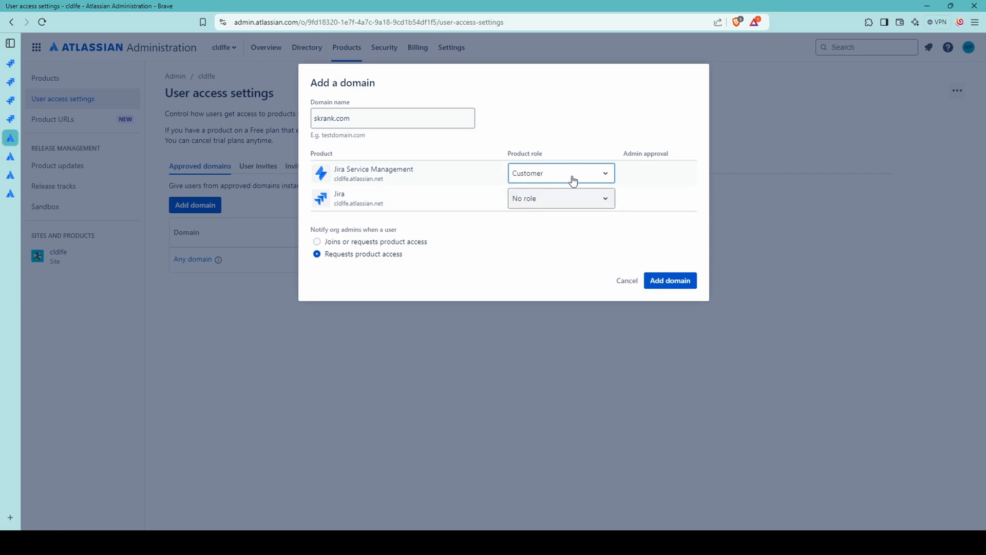
{"action": "left_click", "coordinate": [379, 117]}
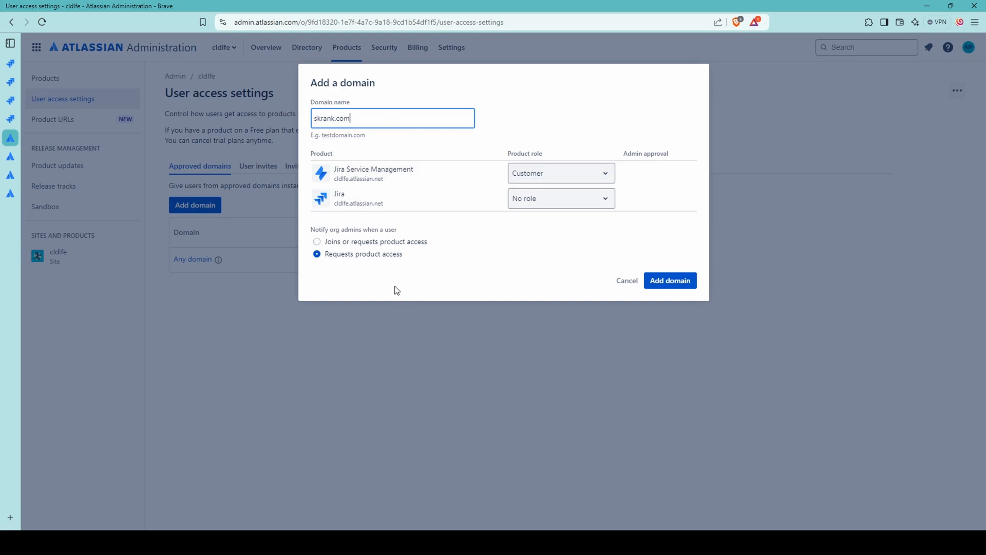
{"action": "left_click", "coordinate": [386, 242]}
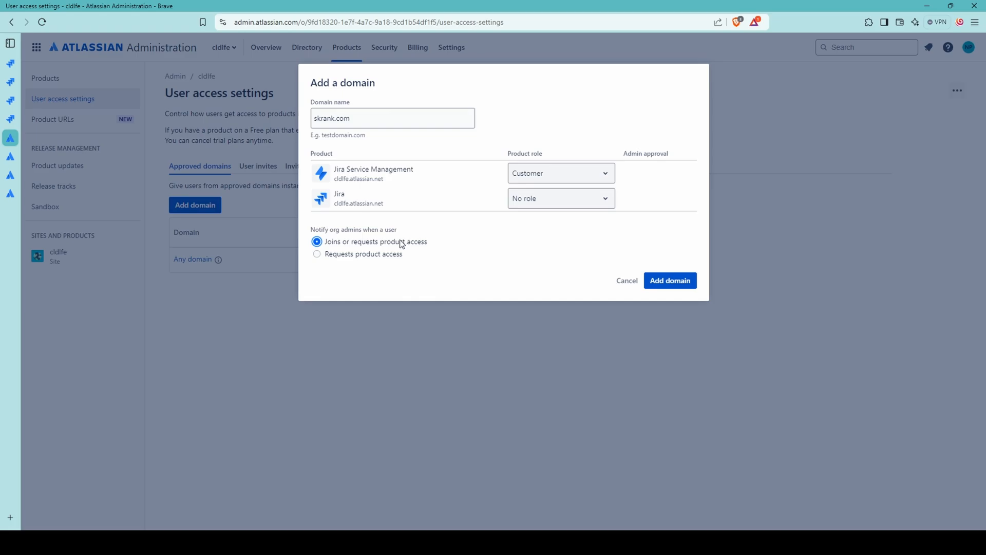
{"action": "left_click", "coordinate": [655, 280]}
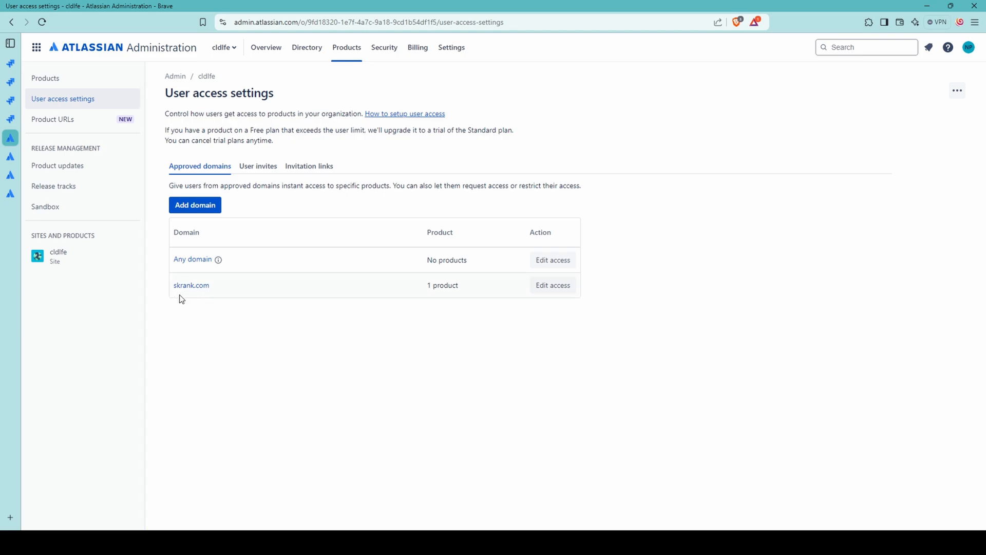
- Check the page's extra options and the product roles available for skrank.com
{"action": "left_click", "coordinate": [959, 92]}
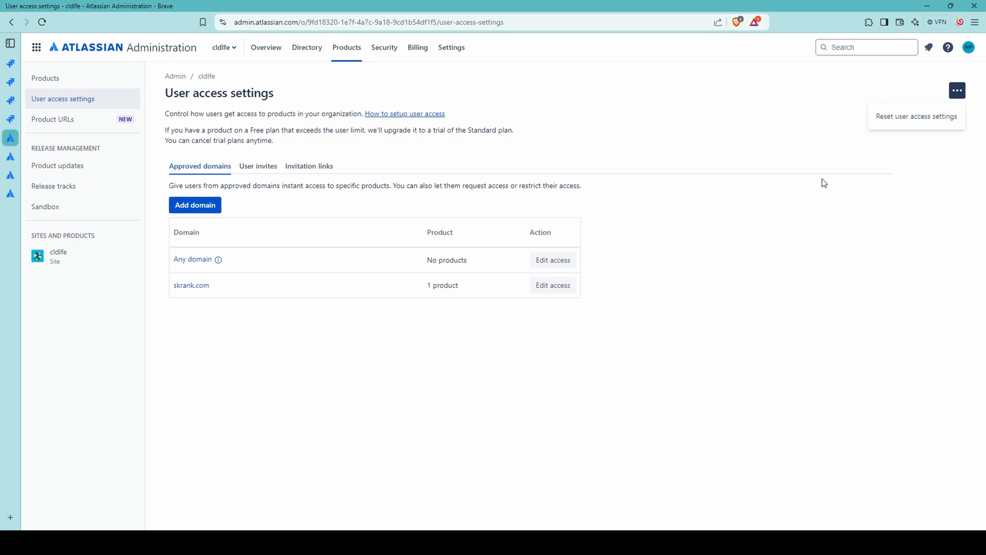
{"action": "left_click", "coordinate": [673, 315]}
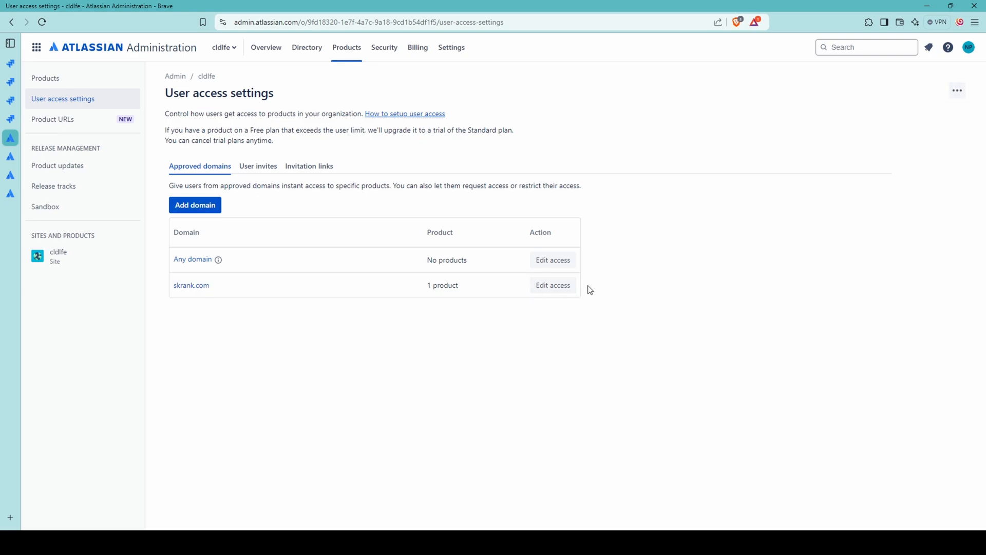
{"action": "left_click", "coordinate": [559, 289]}
{"action": "left_click", "coordinate": [541, 181]}
- Show the Invitation links settings, where both product invite links are off
{"action": "left_click", "coordinate": [958, 93]}
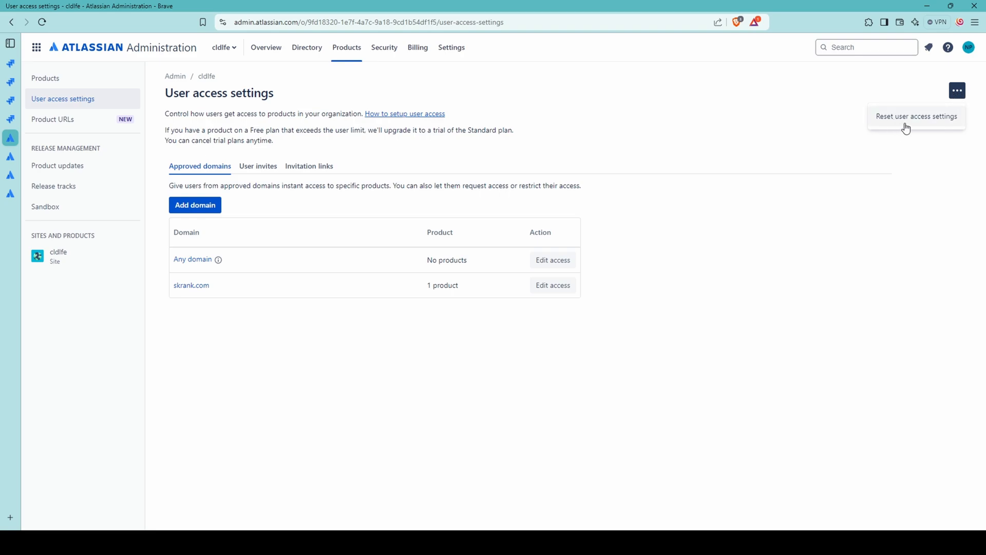
{"action": "left_click", "coordinate": [836, 312]}
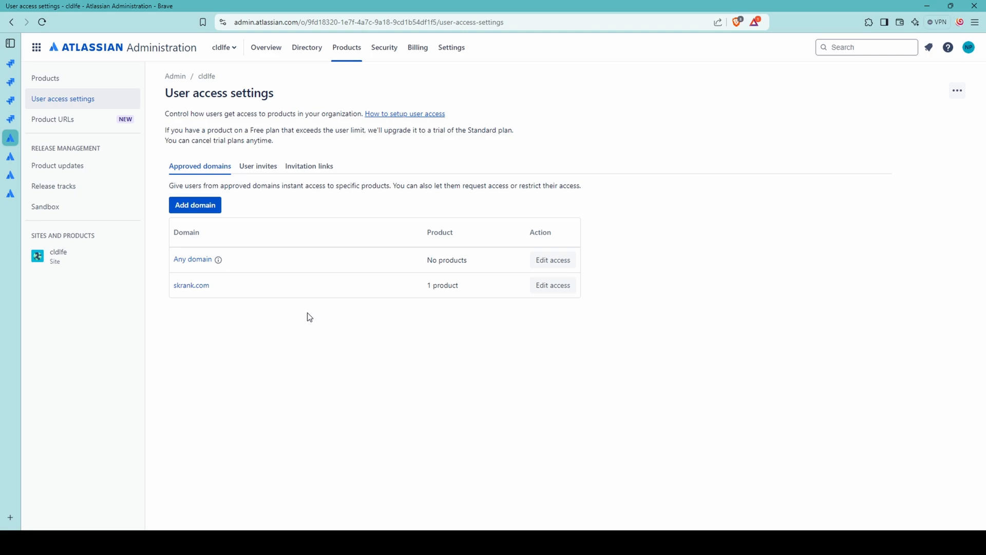
{"action": "left_click", "coordinate": [294, 167]}
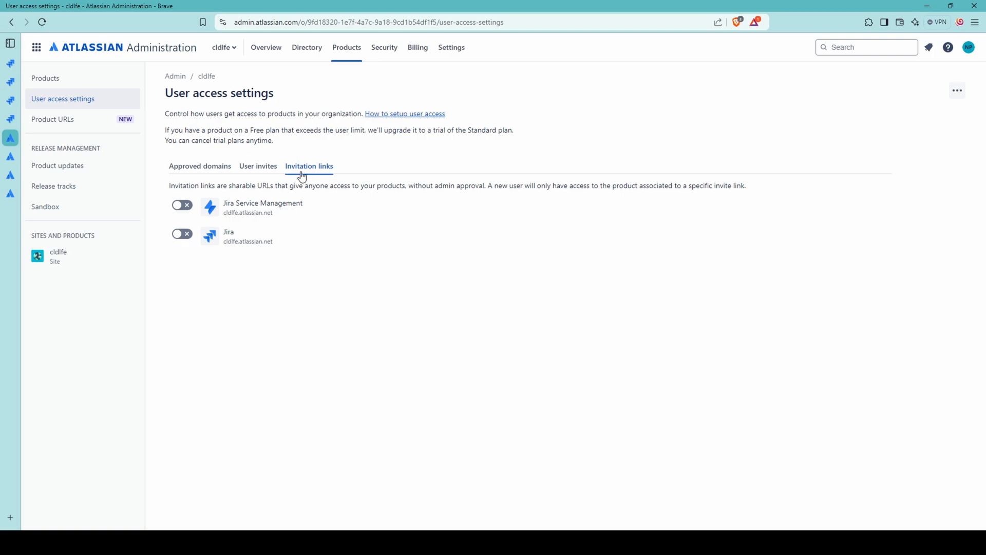
{"action": "left_click", "coordinate": [273, 168]}
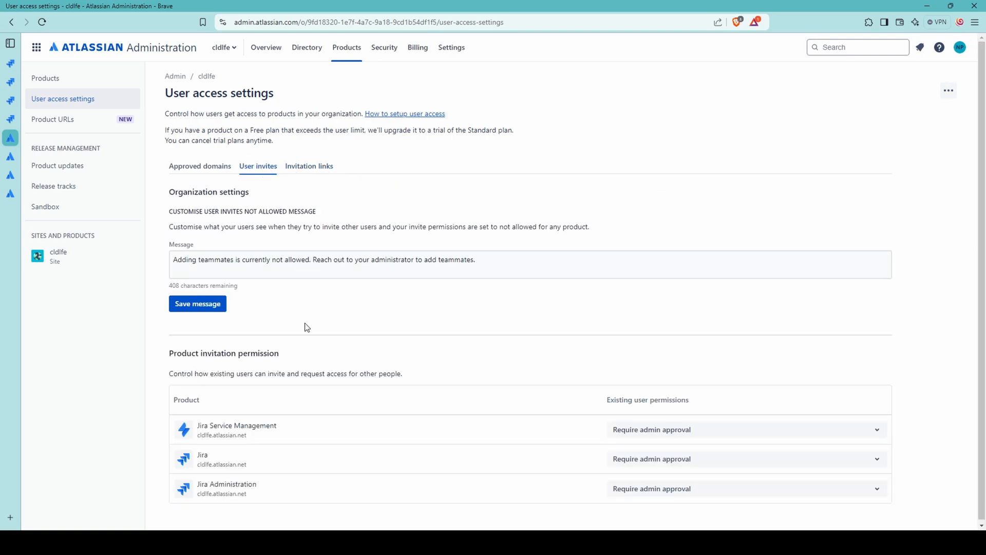
{"action": "scroll", "coordinate": [492, 297], "scroll_direction": "down", "scroll_amount": 1}
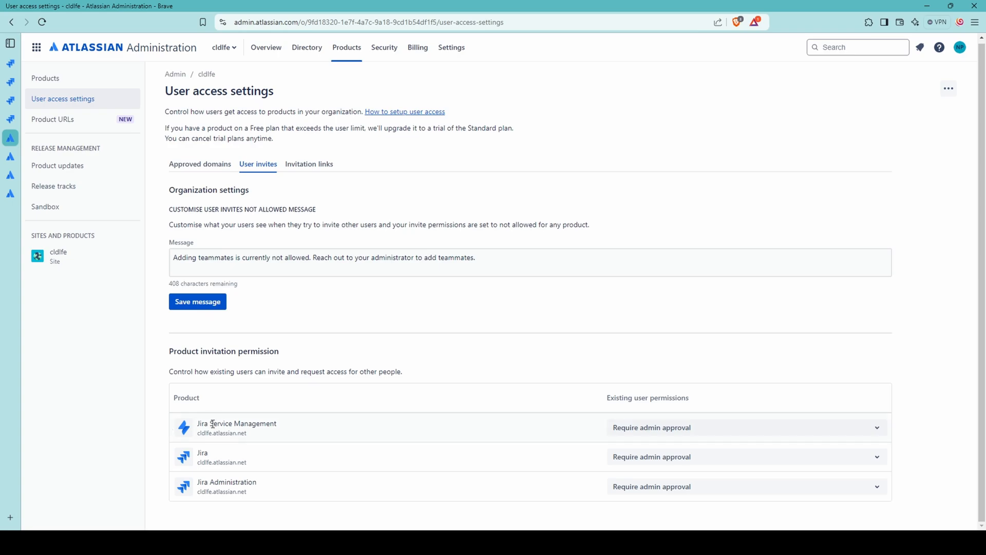
{"action": "left_click", "coordinate": [637, 428]}
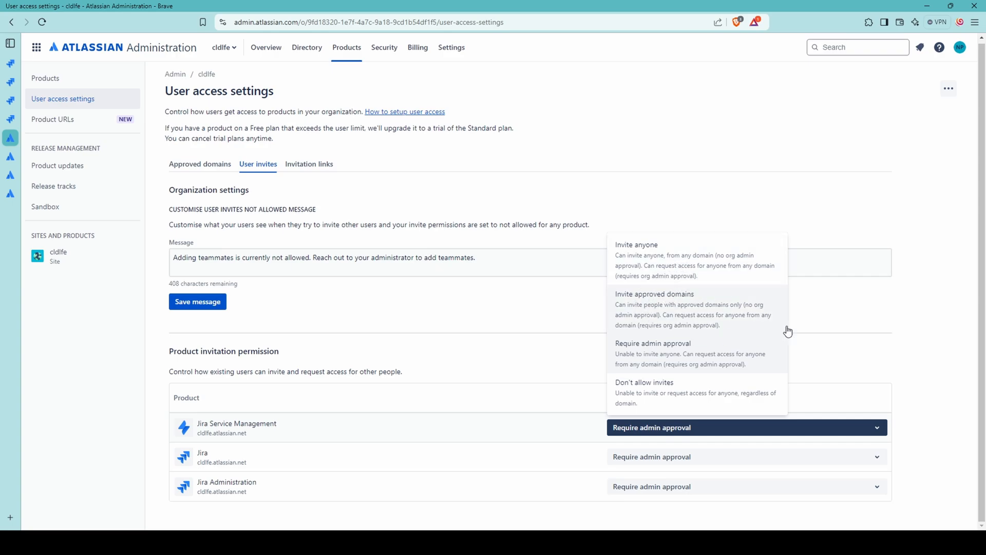
{"action": "left_click", "coordinate": [854, 346]}
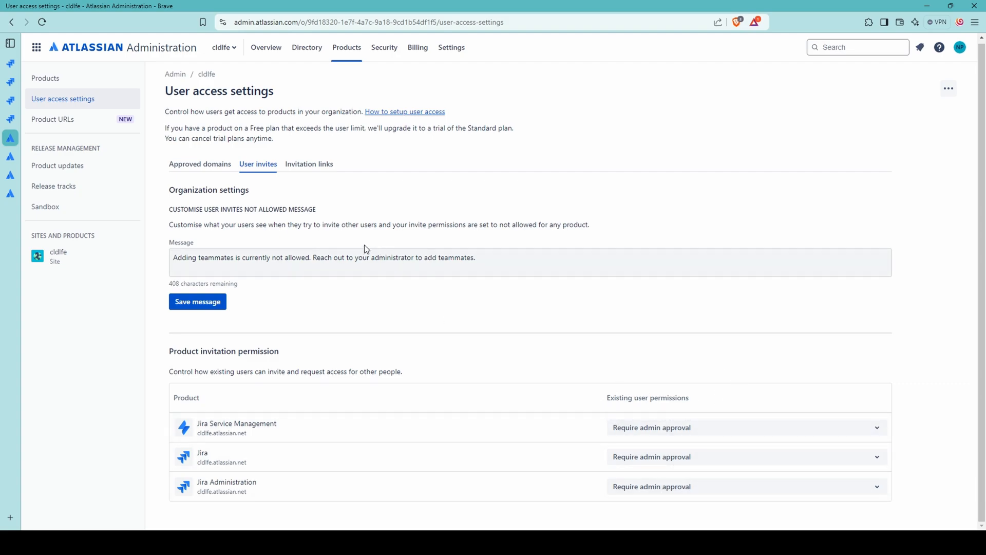
{"action": "left_click", "coordinate": [313, 166]}
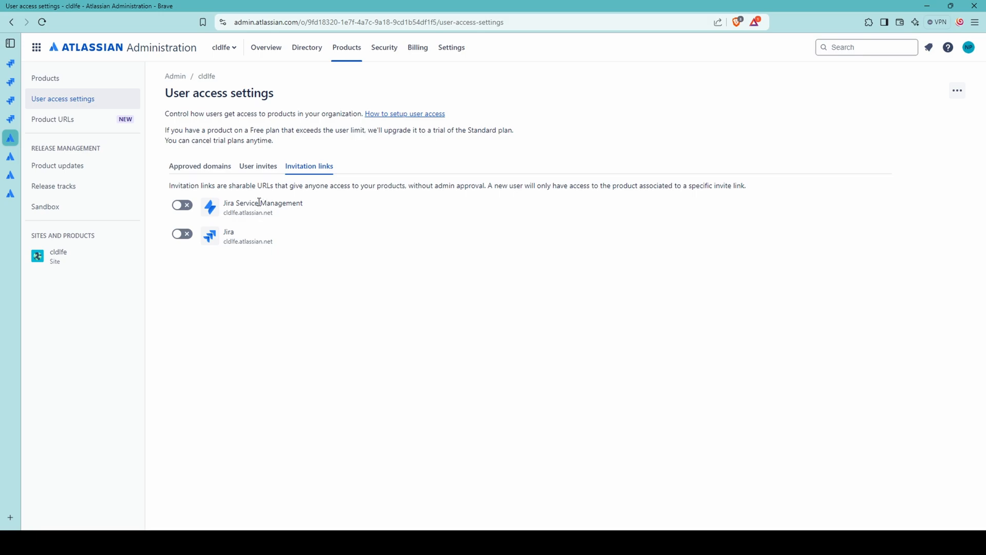
- Show the Product URLs page listing the cldlfe site, help center and Jira addresses
{"action": "left_click", "coordinate": [78, 125]}
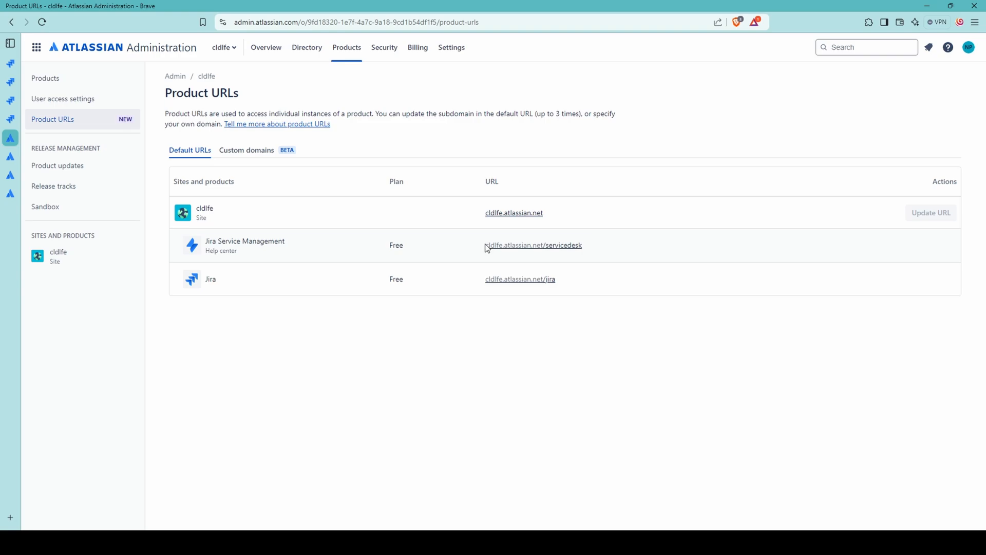
- Copy the help center URL cldlfe.atlassian.net/servicedesk
{"action": "left_click_drag", "start_coordinate": [485, 246], "coordinate": [584, 246]}
{"action": "key", "text": "ctrl+c"}
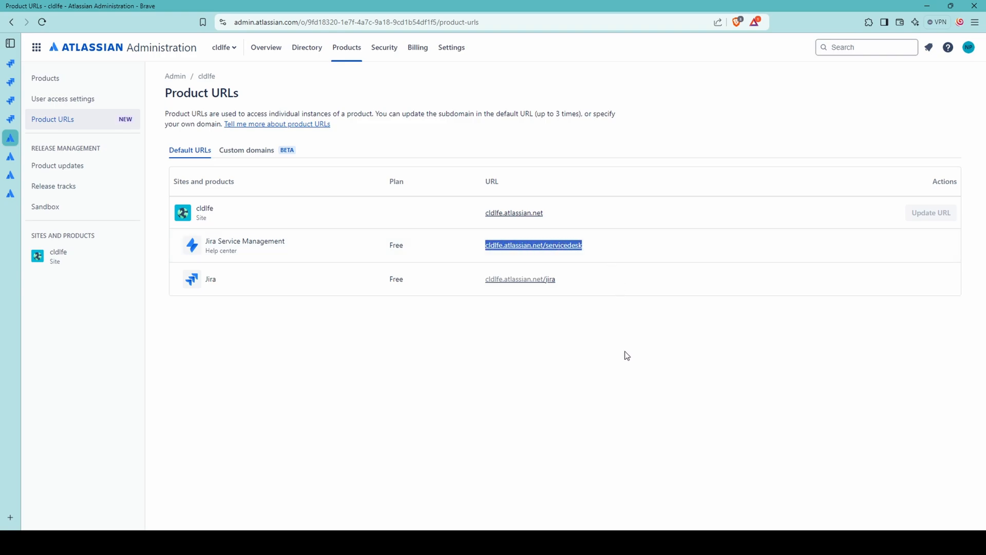
{"action": "left_click", "coordinate": [524, 366]}
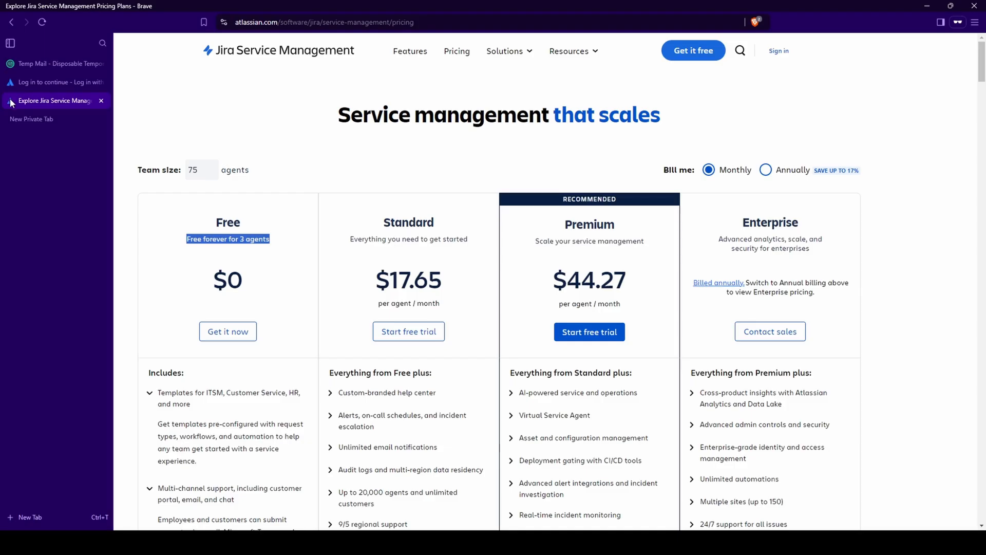
- Load the servicedesk help center login in the private tab and copy a temporary skrank.com address from Temp Mail
{"action": "left_click", "coordinate": [41, 117]}
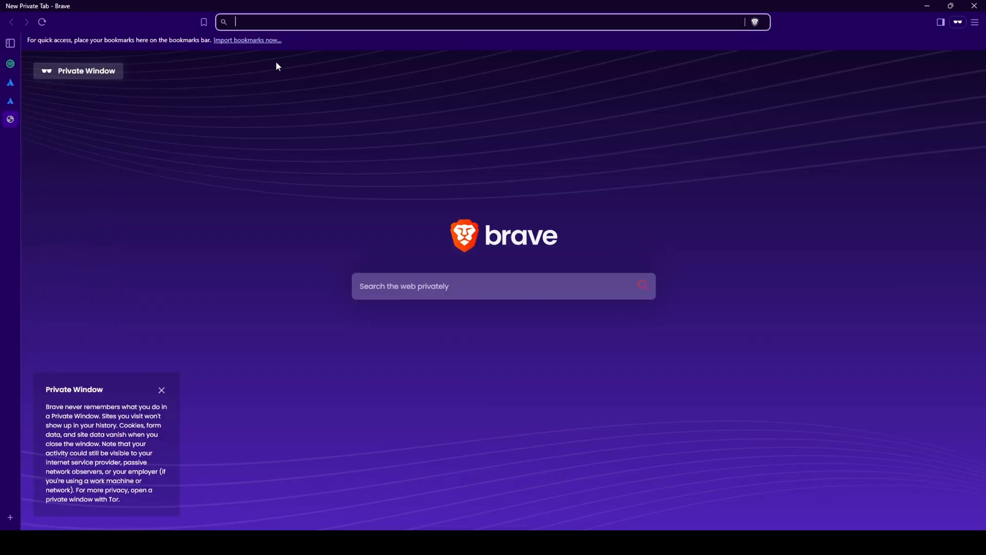
{"action": "key", "text": "ctrl+v"}
{"action": "key", "text": "Return"}
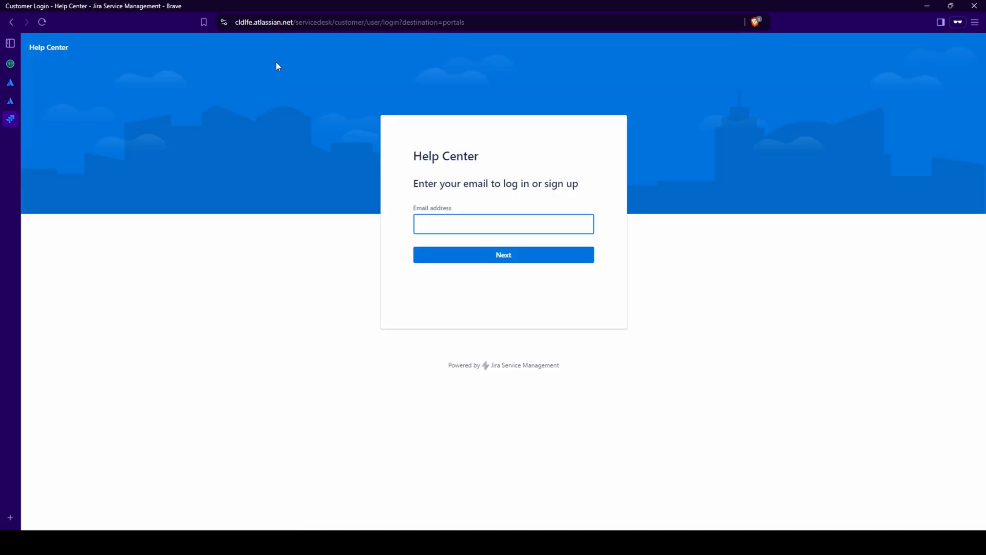
{"action": "left_click", "coordinate": [499, 15]}
{"action": "key", "text": "ctrl+v"}
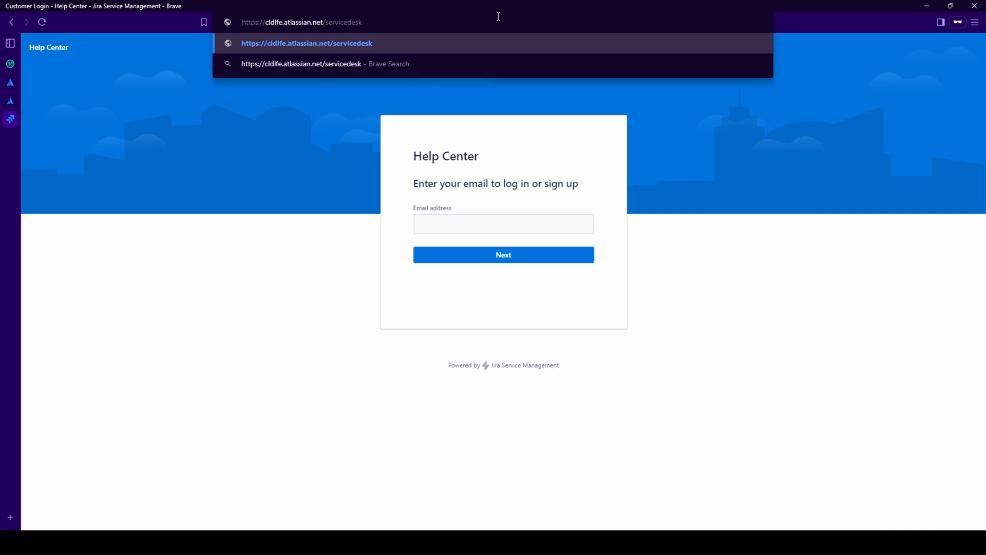
{"action": "key", "text": "Return"}
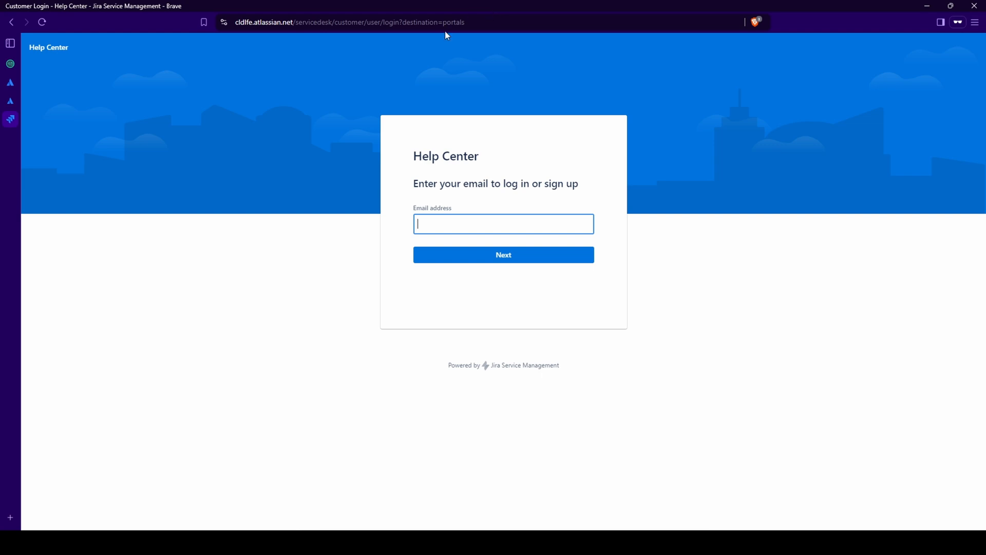
{"action": "left_click", "coordinate": [16, 62]}
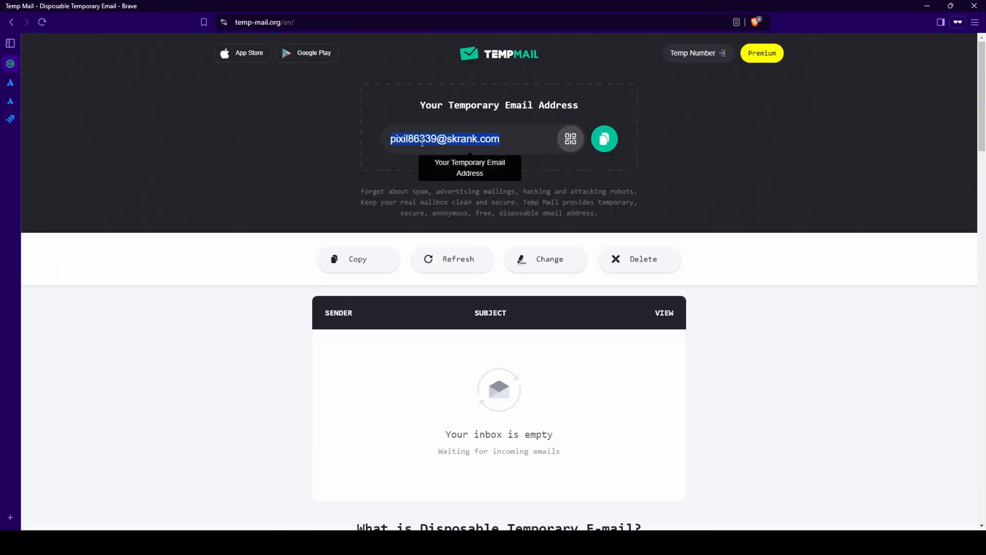
{"action": "left_click", "coordinate": [596, 143]}
- Sign up on the help center with the temporary skrank.com email via an Atlassian account
{"action": "left_click", "coordinate": [11, 119]}
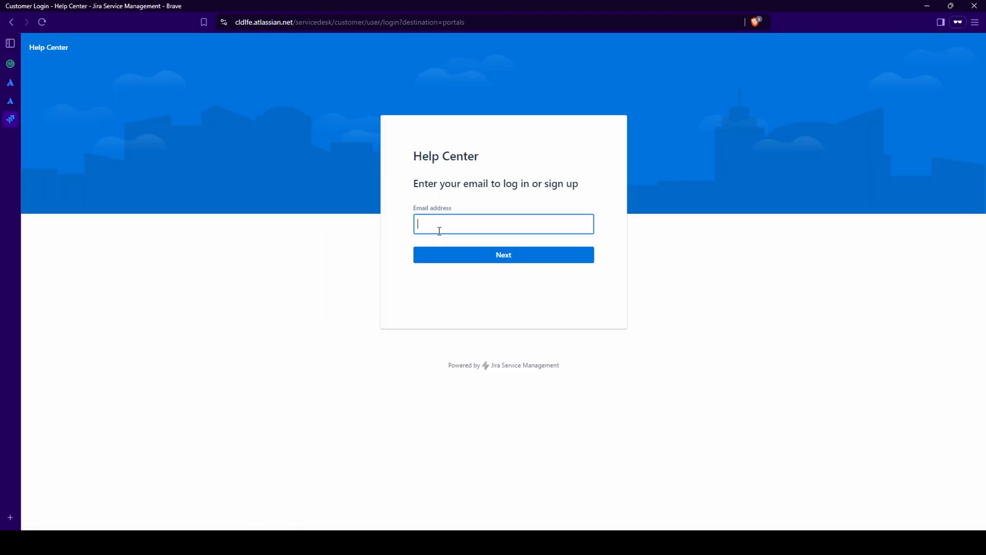
{"action": "key", "text": "ctrl+v"}
{"action": "left_click", "coordinate": [469, 253]}
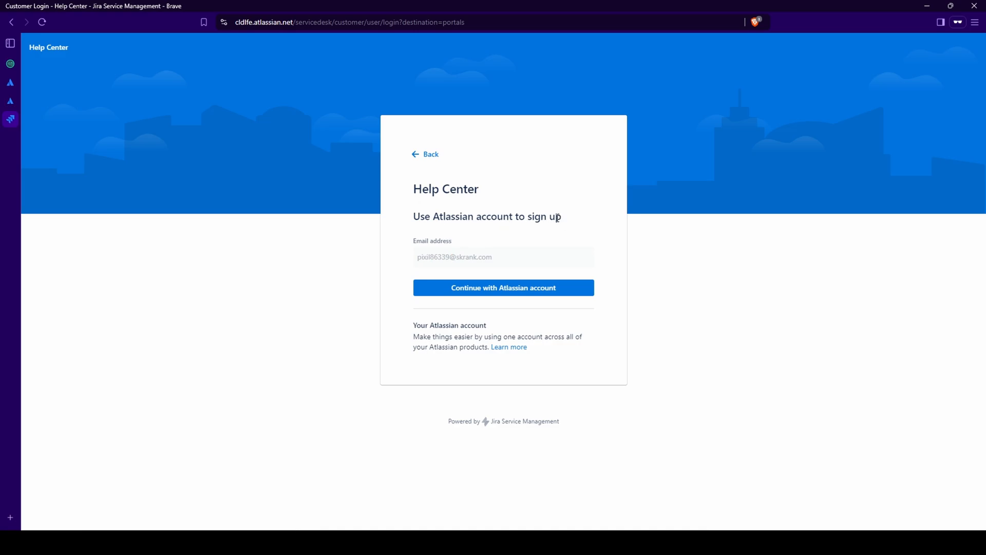
{"action": "left_click", "coordinate": [508, 287]}
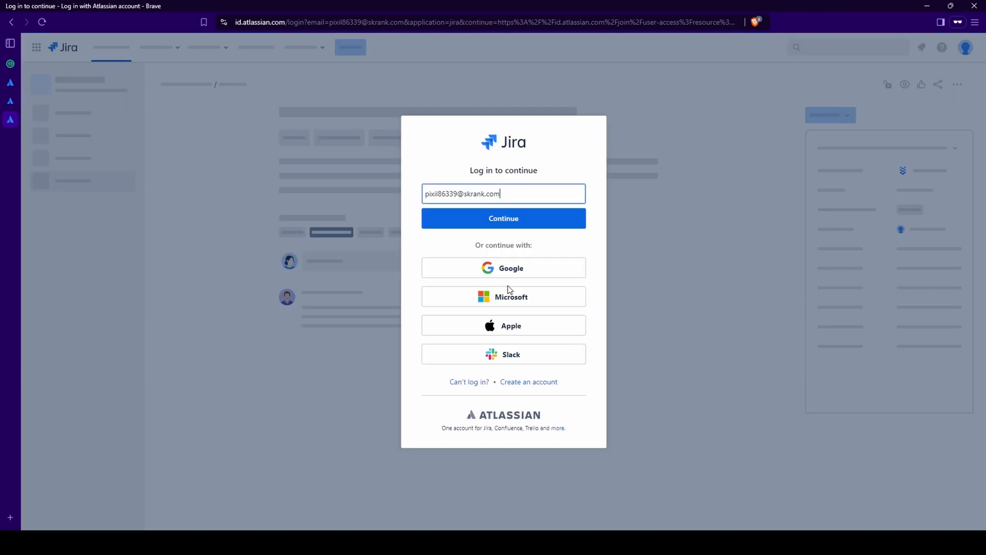
- Create the Atlassian account and enter the six-digit verification code from Temp Mail
{"action": "left_click", "coordinate": [503, 221]}
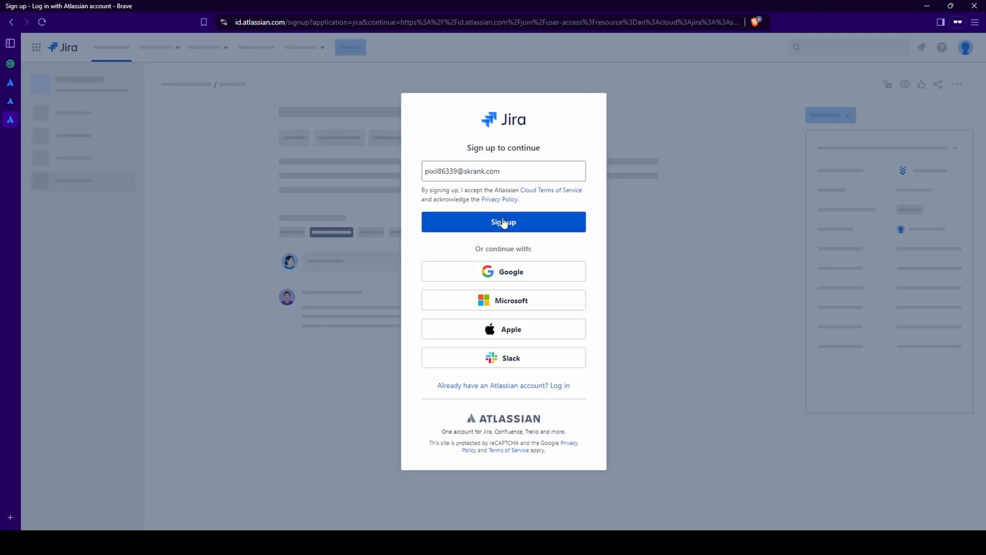
{"action": "left_click", "coordinate": [506, 222]}
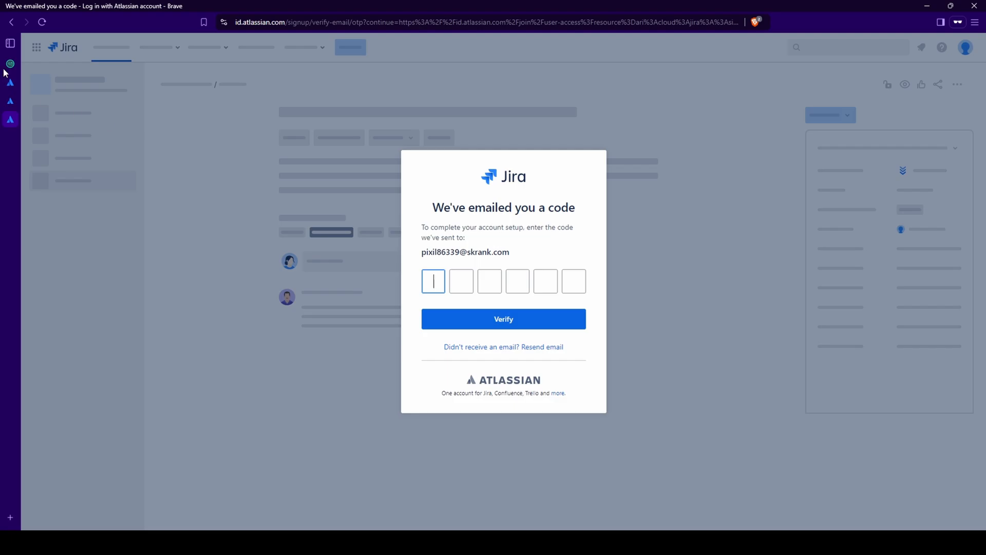
{"action": "left_click", "coordinate": [19, 67]}
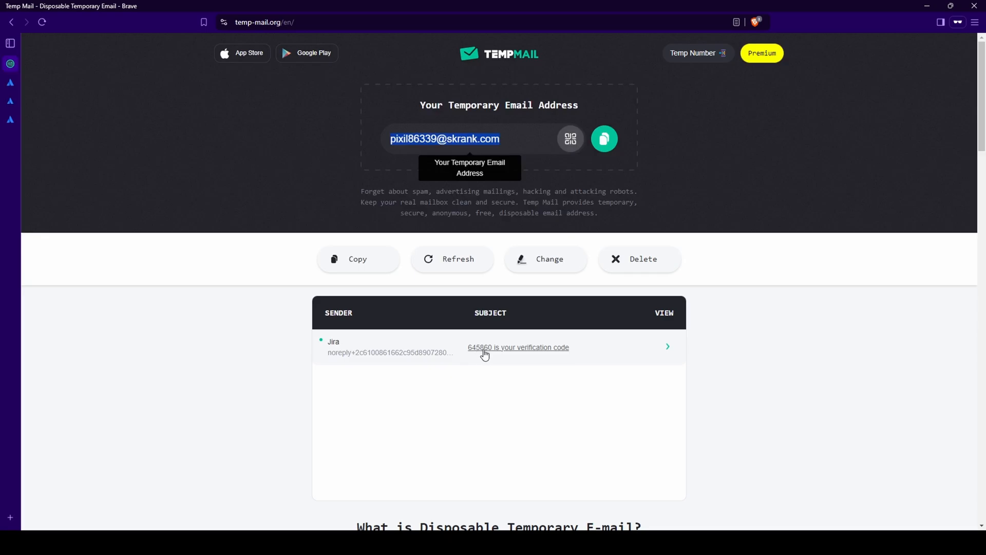
{"action": "left_click", "coordinate": [10, 120]}
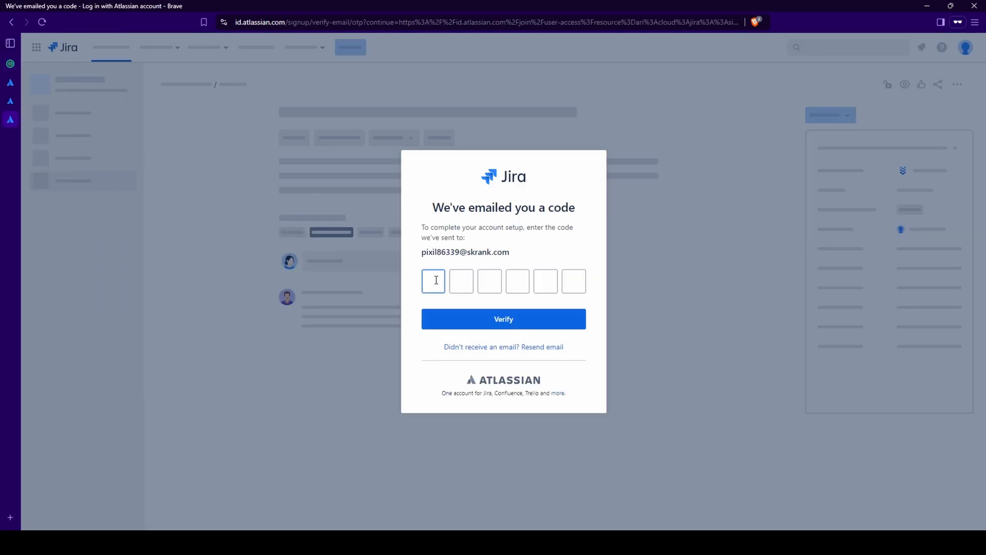
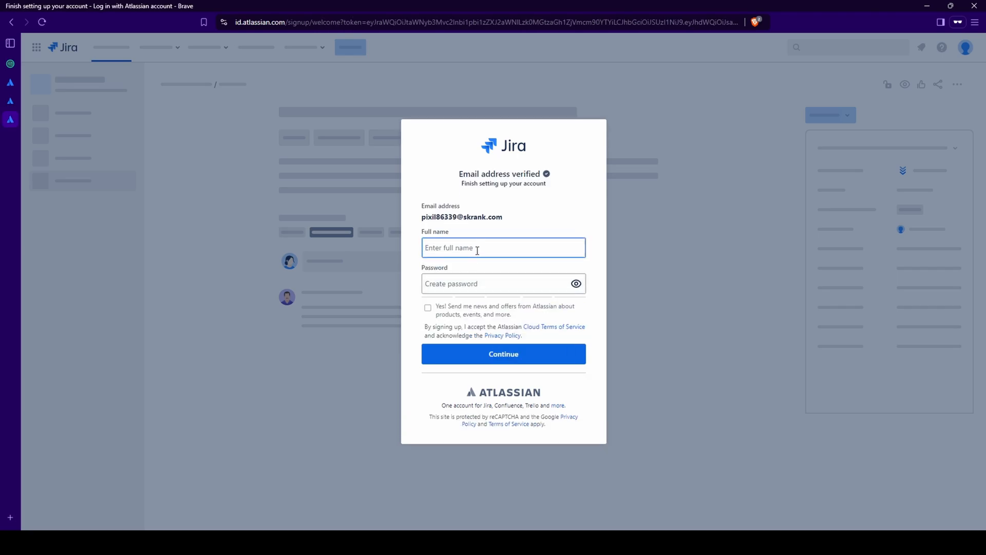
{"action": "key", "text": "ctrl+v"}
{"action": "left_click", "coordinate": [491, 282]}
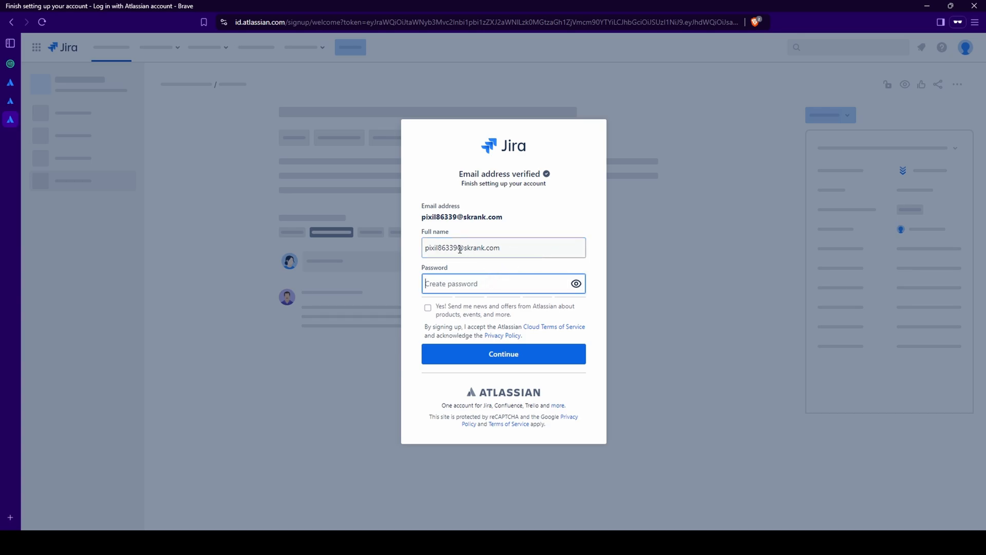
{"action": "left_click_drag", "start_coordinate": [457, 249], "coordinate": [550, 249]}
{"action": "key", "text": "BackSpace"}
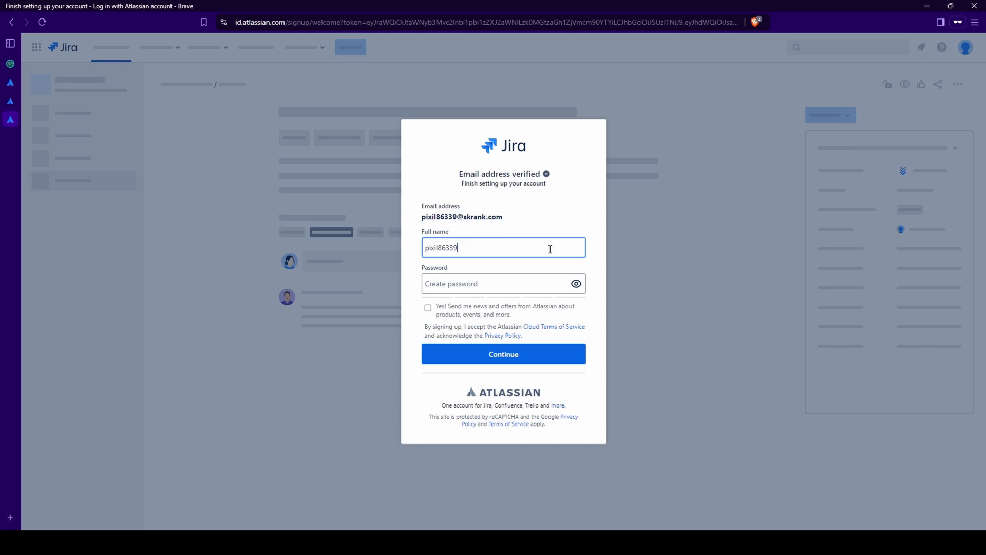
{"action": "left_click", "coordinate": [480, 284]}
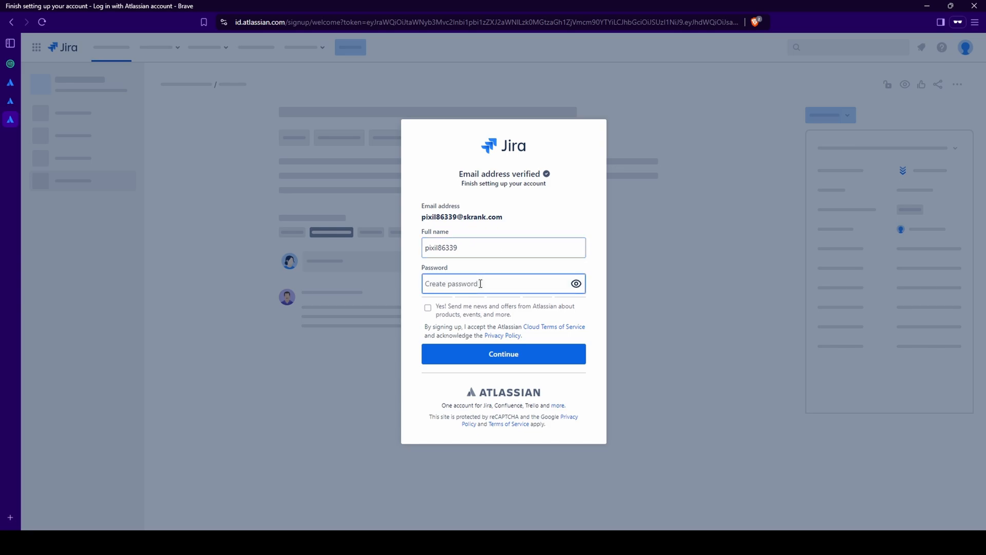
{"action": "type", "text": "********"}
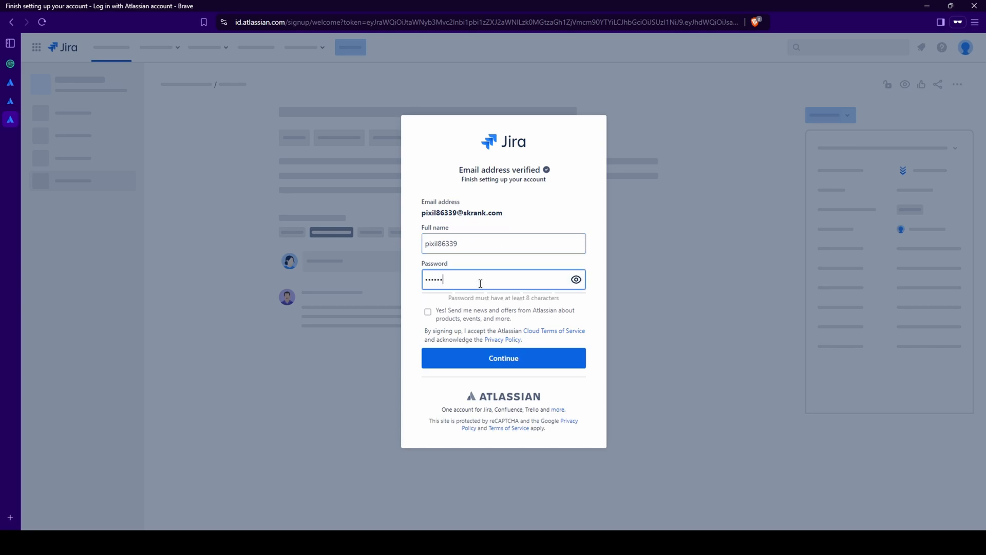
{"action": "type", "text": "**"}
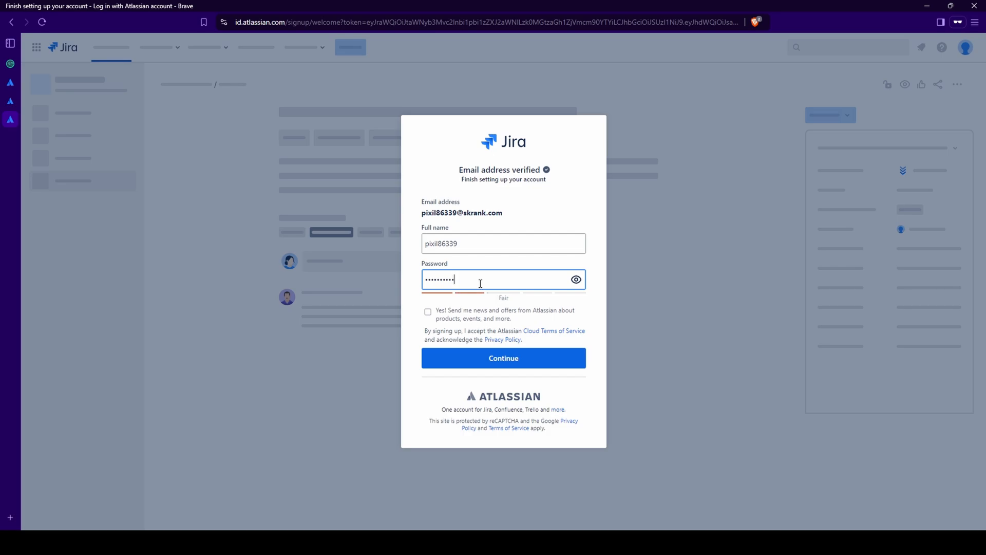
{"action": "type", "text": "*"}
{"action": "left_click", "coordinate": [443, 362]}
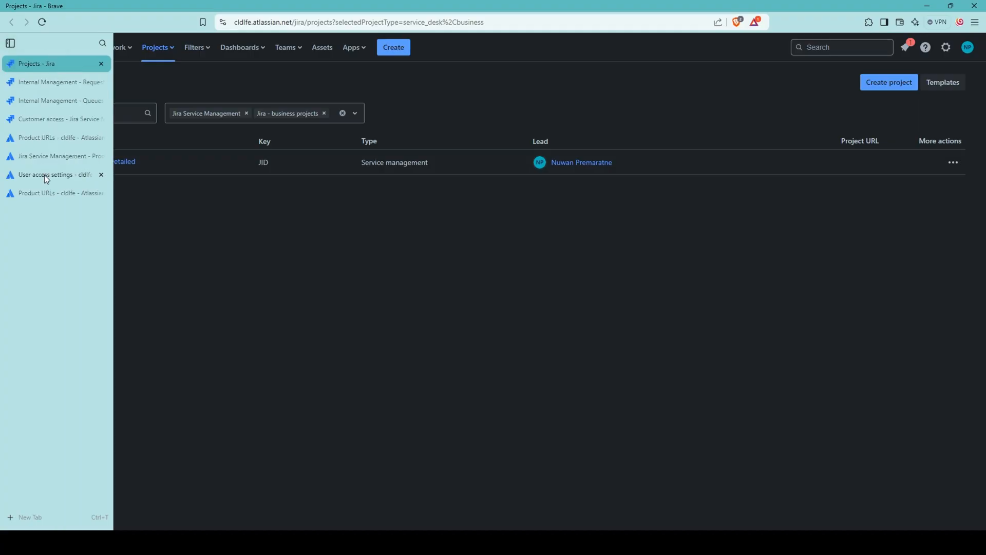
- Reload User access settings, close the extra admin tabs, and reopen User access settings
{"action": "left_click", "coordinate": [44, 174]}
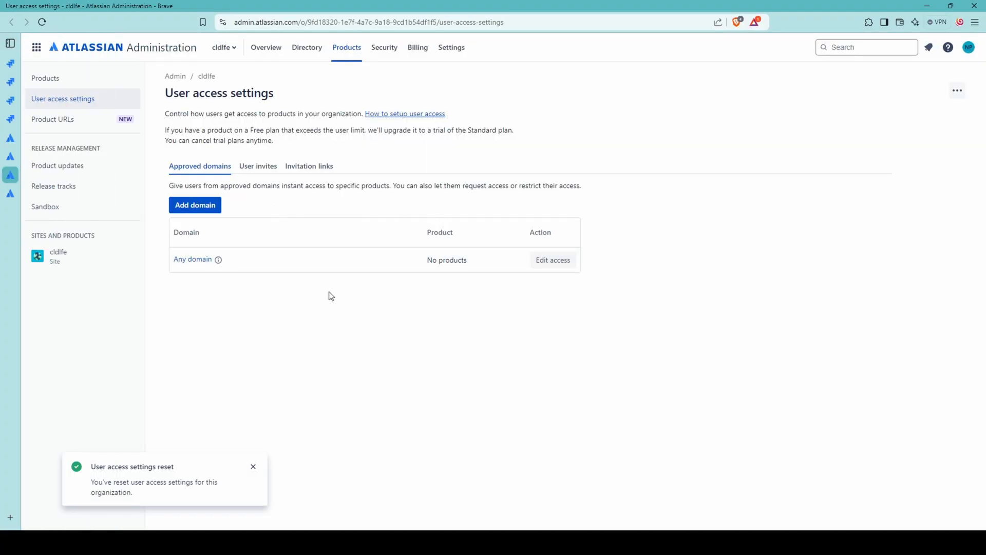
{"action": "left_click", "coordinate": [43, 22]}
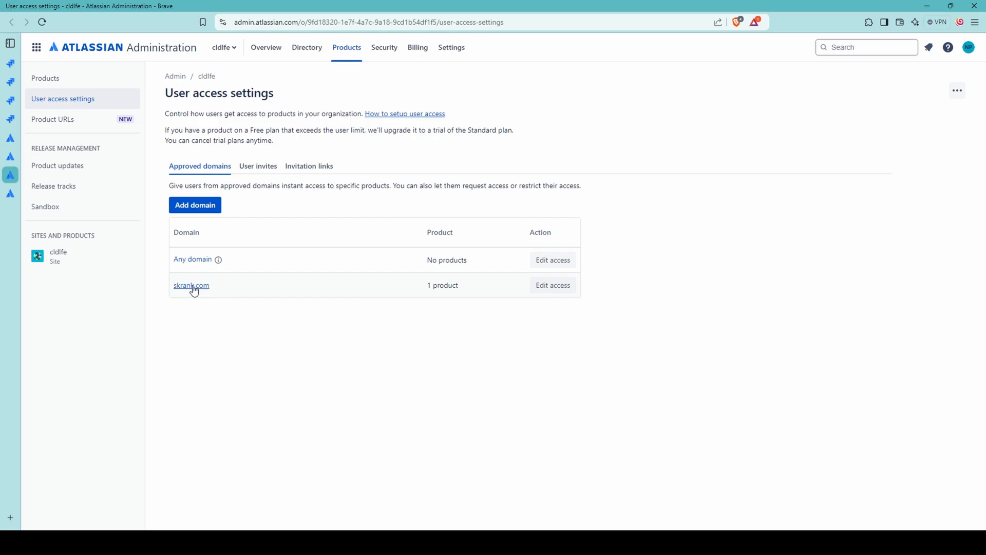
{"action": "mouse_move", "coordinate": [21, 159]}
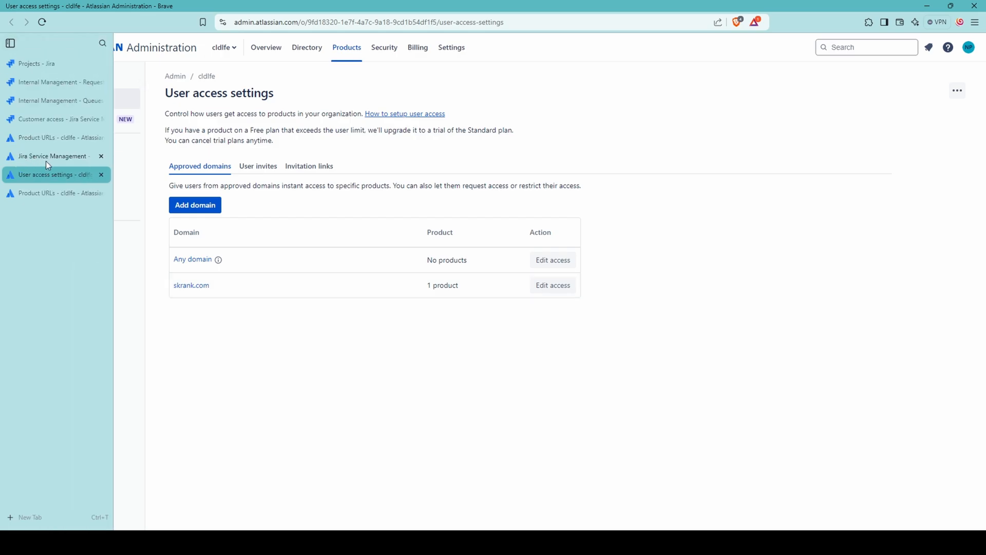
{"action": "left_click", "coordinate": [98, 172]}
{"action": "left_click", "coordinate": [97, 172]}
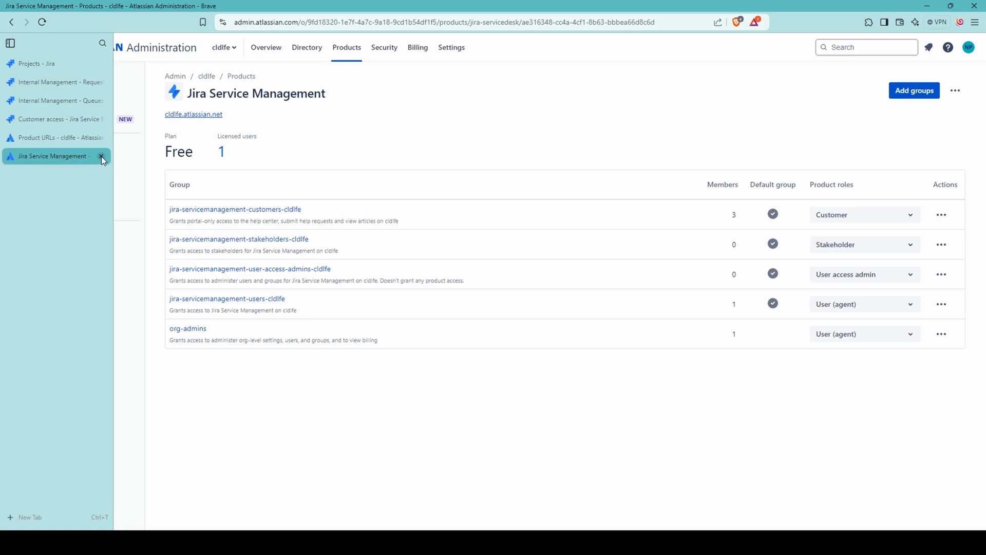
{"action": "left_click", "coordinate": [100, 156]}
{"action": "left_click", "coordinate": [59, 102]}
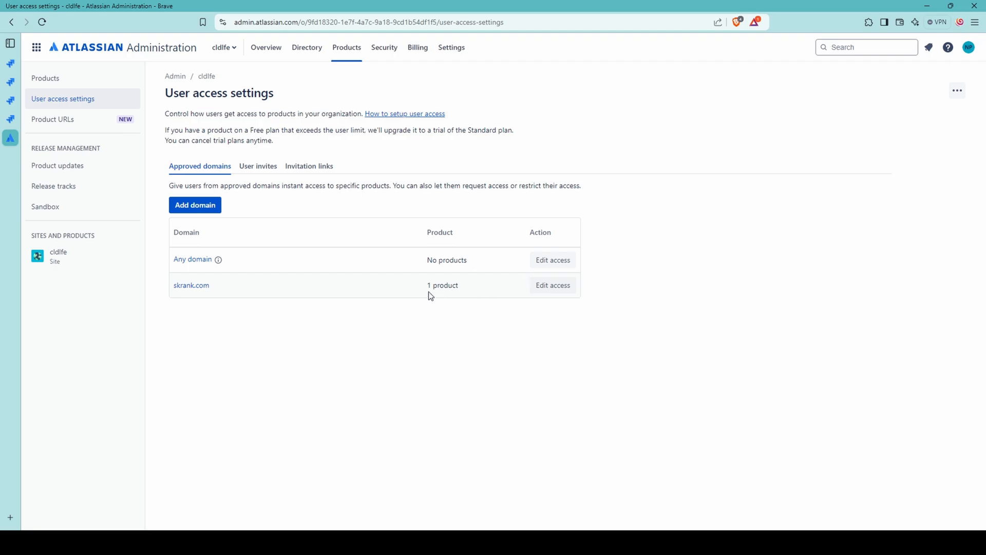
{"action": "left_click", "coordinate": [540, 285]}
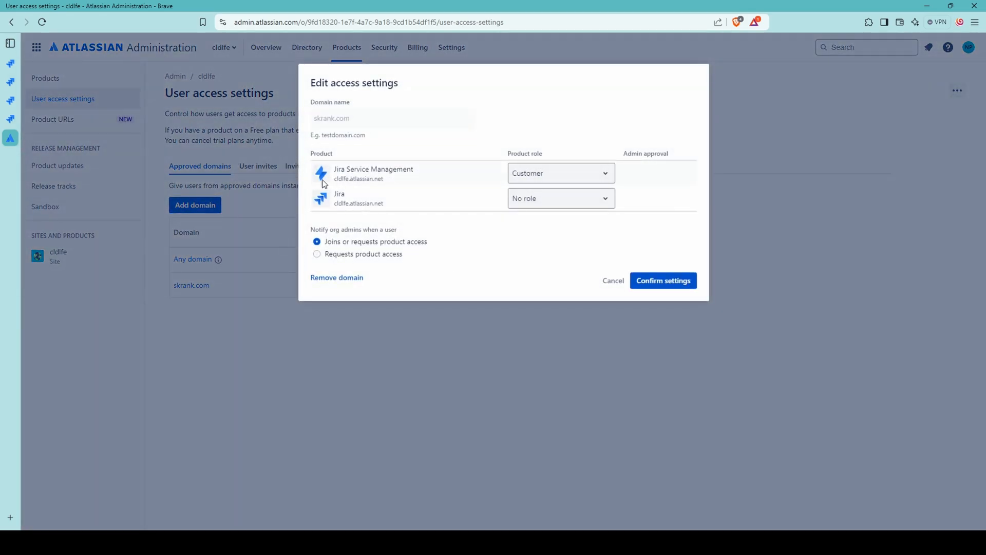
{"action": "left_click", "coordinate": [606, 282]}
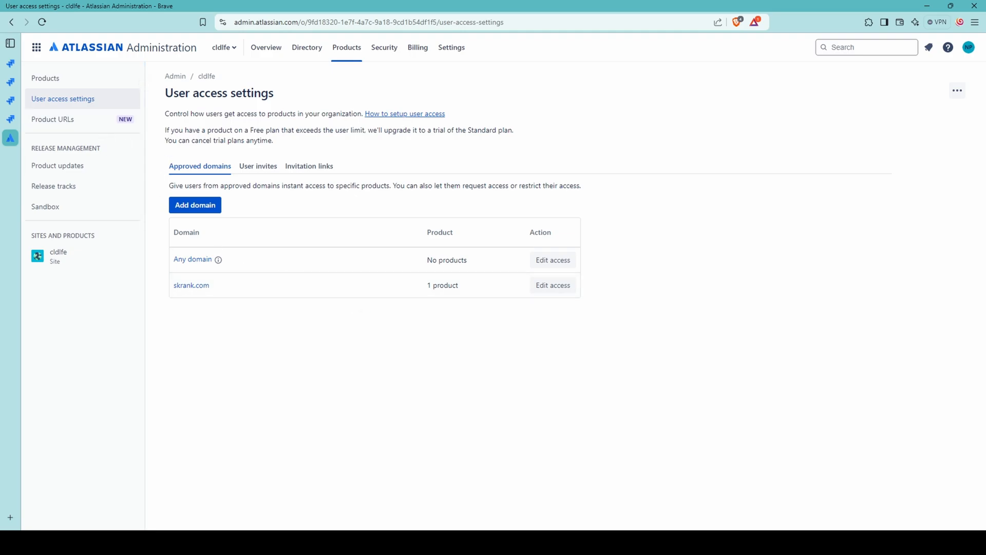
{"action": "left_click", "coordinate": [694, 507]}
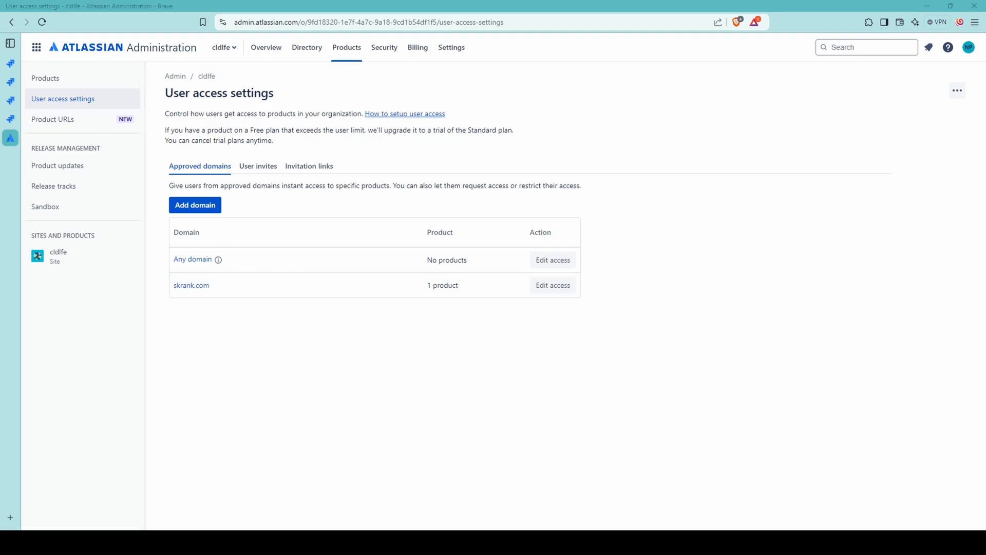
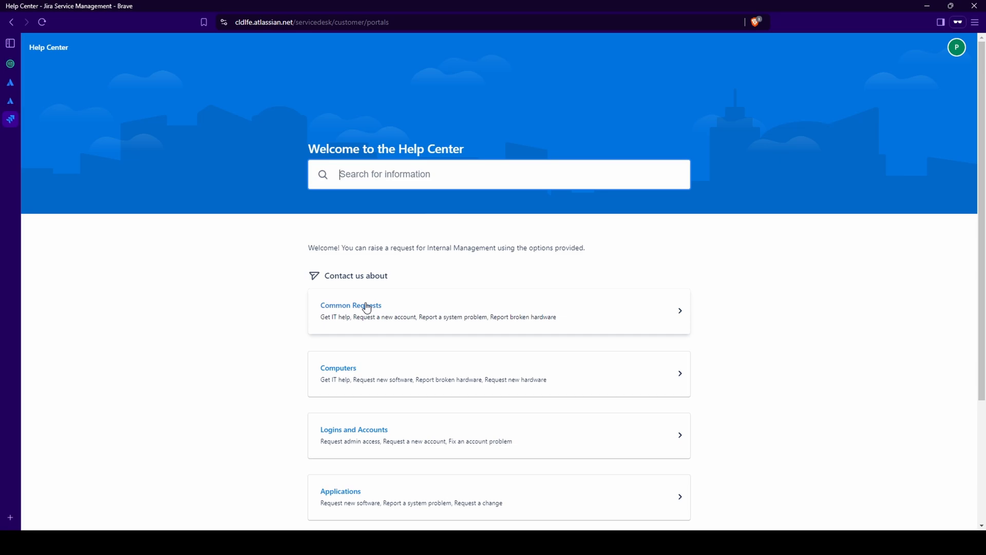
- Browse the Servers and Infrastructure, Common Requests, Applications and Computers request categories
{"action": "scroll", "coordinate": [510, 247], "scroll_direction": "down", "scroll_amount": 3}
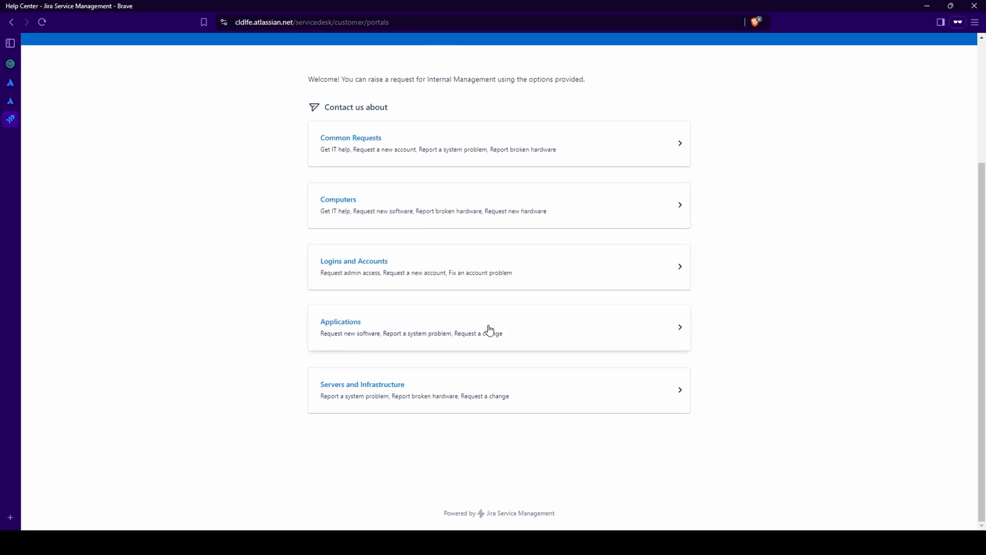
{"action": "left_click", "coordinate": [553, 384]}
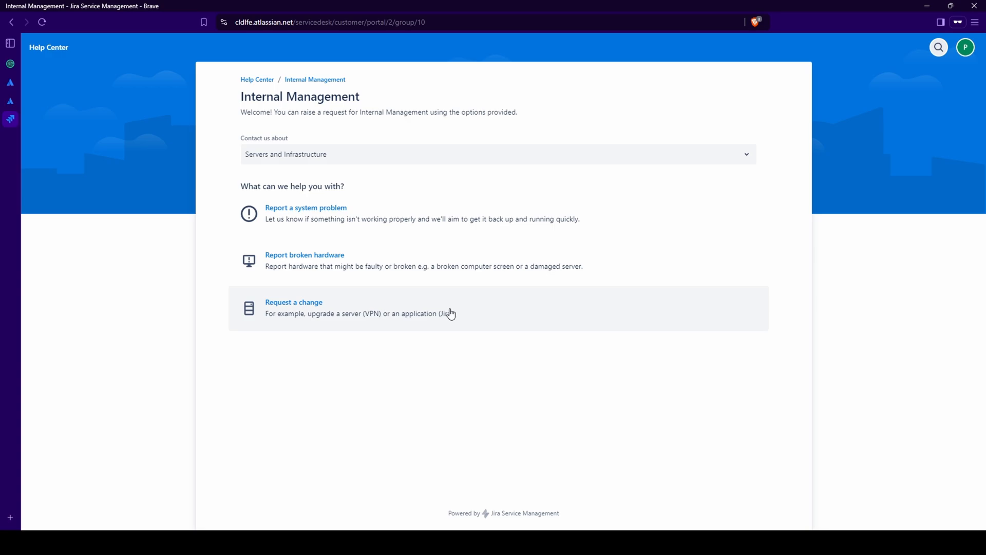
{"action": "left_click", "coordinate": [525, 163]}
{"action": "left_click", "coordinate": [354, 209]}
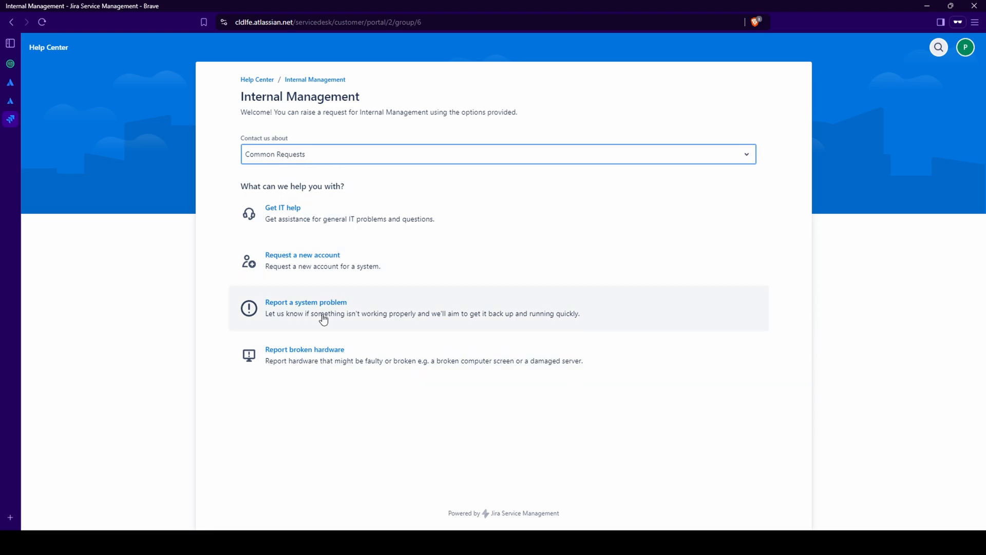
{"action": "left_click", "coordinate": [416, 163]}
{"action": "scroll", "coordinate": [354, 277], "scroll_direction": "down", "scroll_amount": 1}
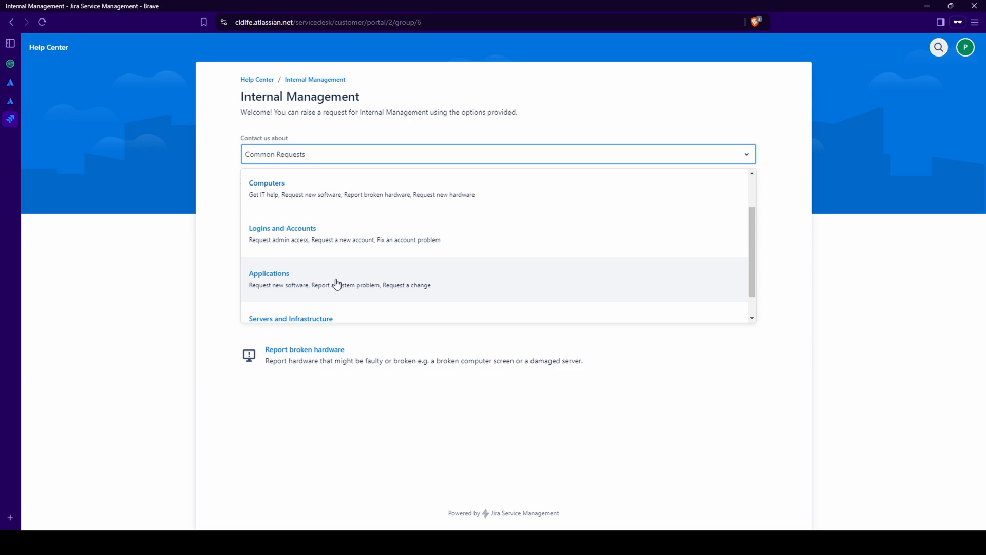
{"action": "left_click", "coordinate": [284, 289]}
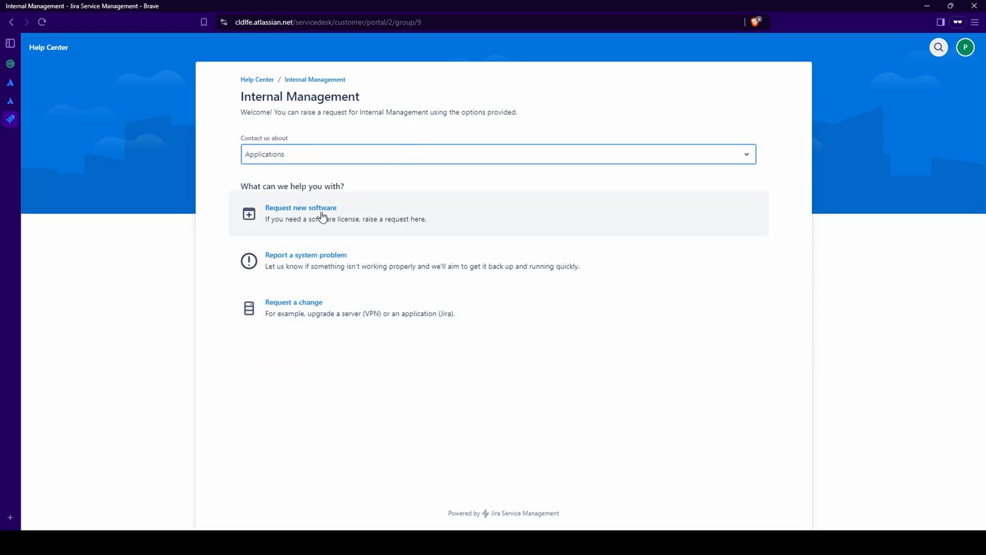
{"action": "left_click", "coordinate": [380, 154]}
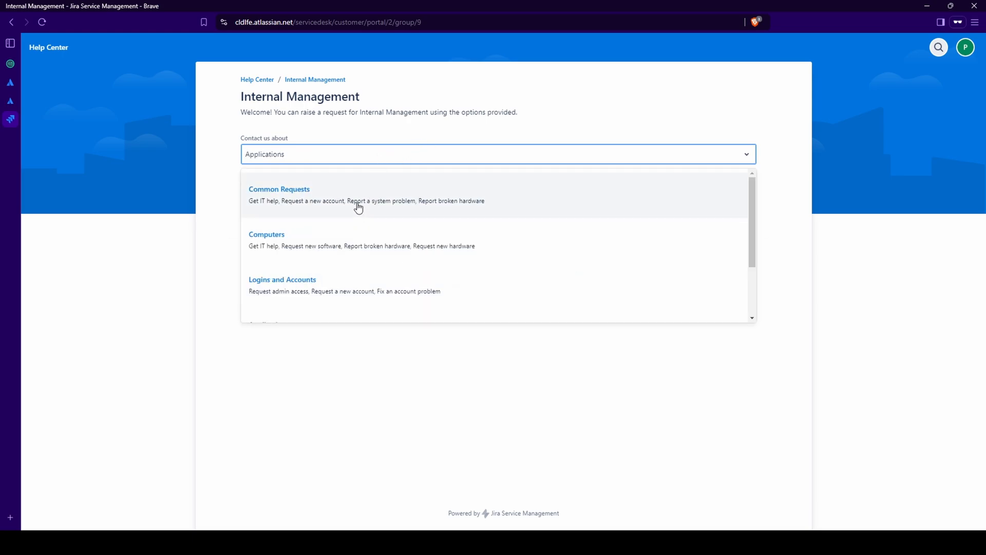
{"action": "left_click", "coordinate": [319, 257]}
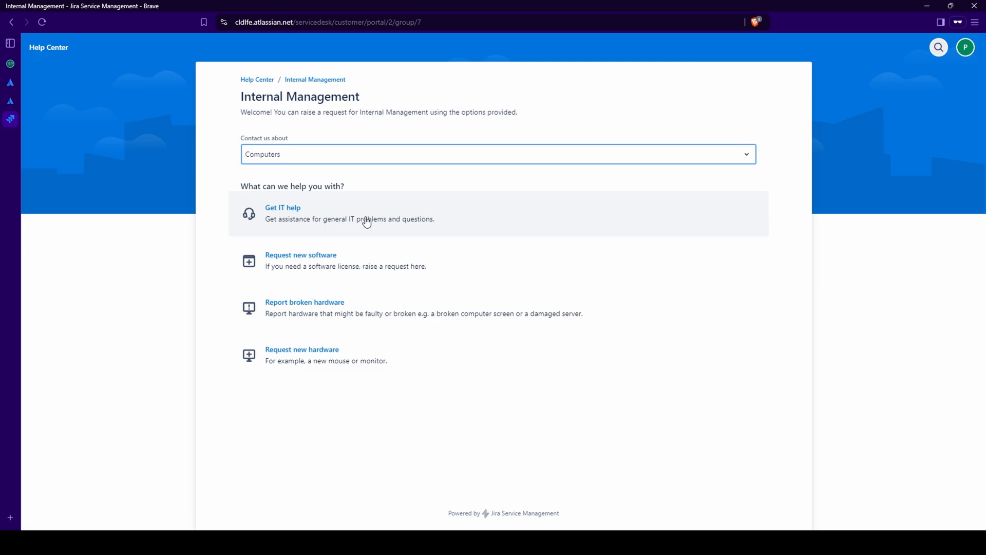
- Choose the Applications category and start a Request new software request
{"action": "left_click", "coordinate": [467, 154]}
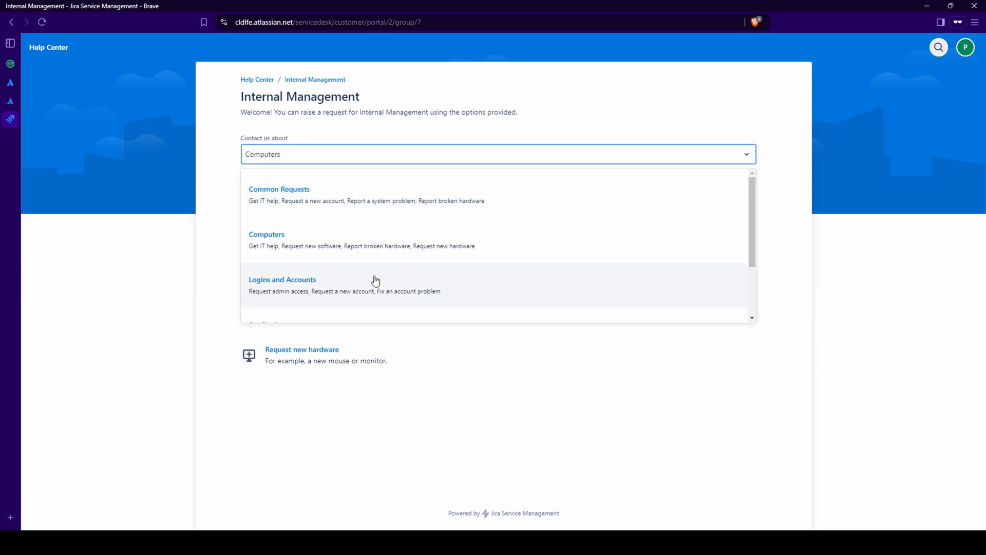
{"action": "scroll", "coordinate": [375, 281], "scroll_direction": "down", "scroll_amount": 2}
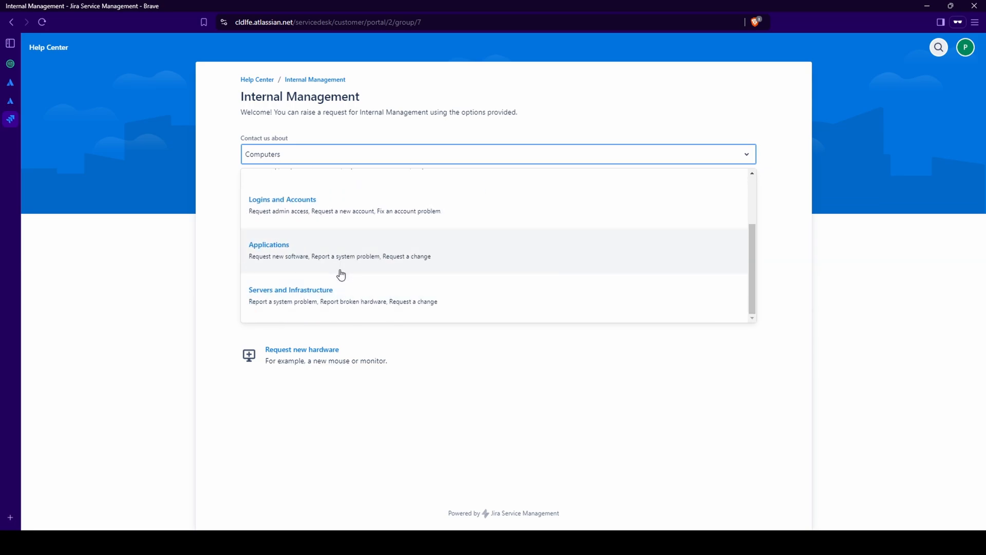
{"action": "scroll", "coordinate": [304, 257], "scroll_direction": "up", "scroll_amount": 3}
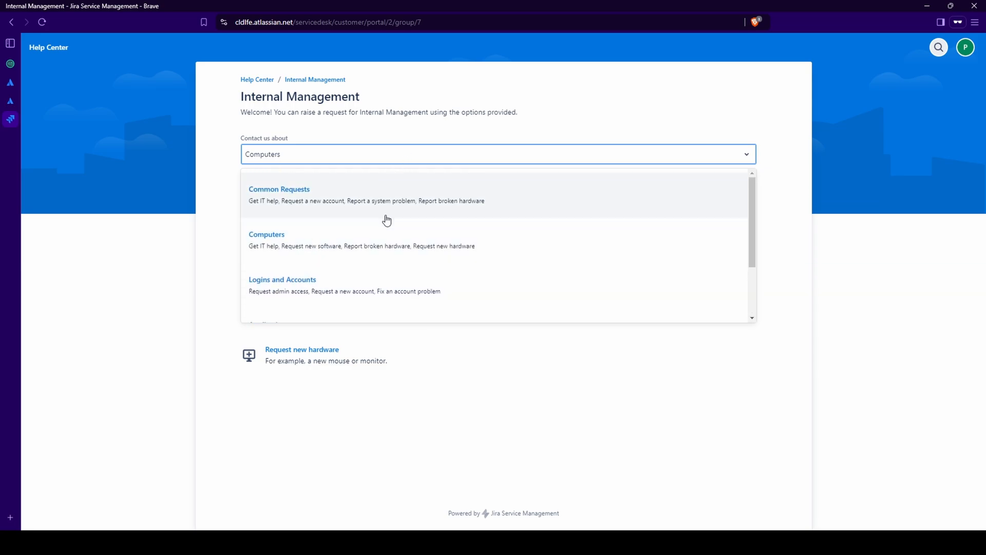
{"action": "scroll", "coordinate": [404, 220], "scroll_direction": "down", "scroll_amount": 2}
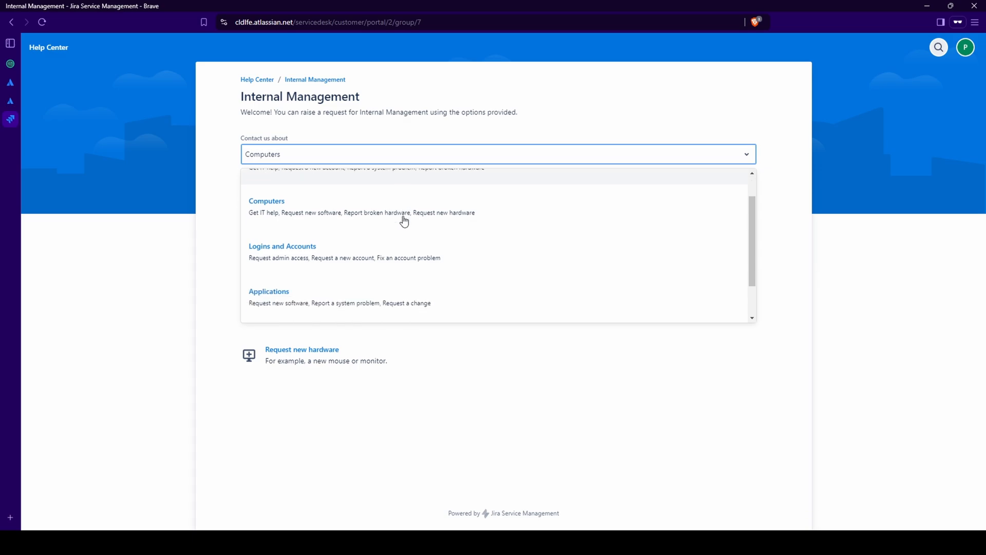
{"action": "left_click", "coordinate": [503, 434]}
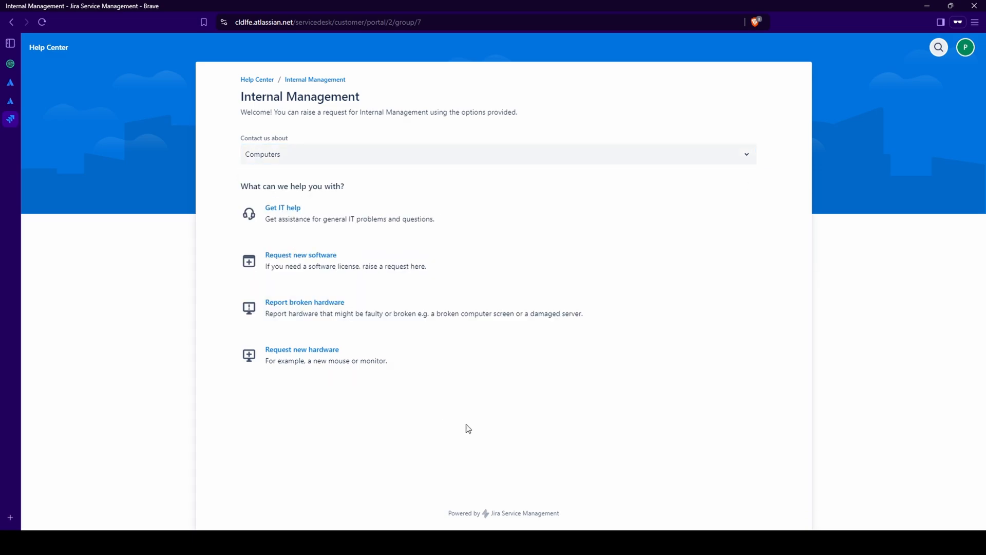
{"action": "left_click", "coordinate": [390, 152]}
{"action": "scroll", "coordinate": [398, 251], "scroll_direction": "down", "scroll_amount": 2}
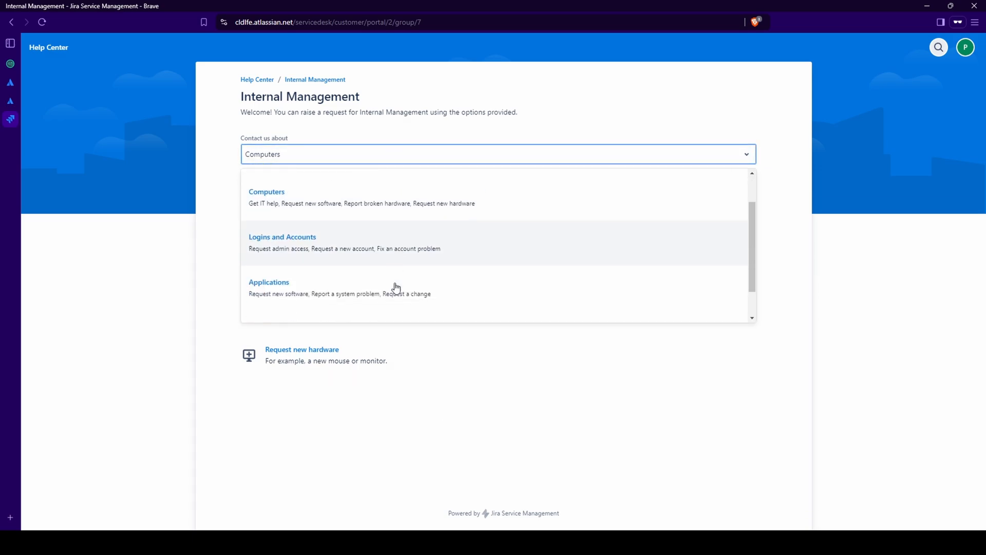
{"action": "left_click", "coordinate": [347, 245]}
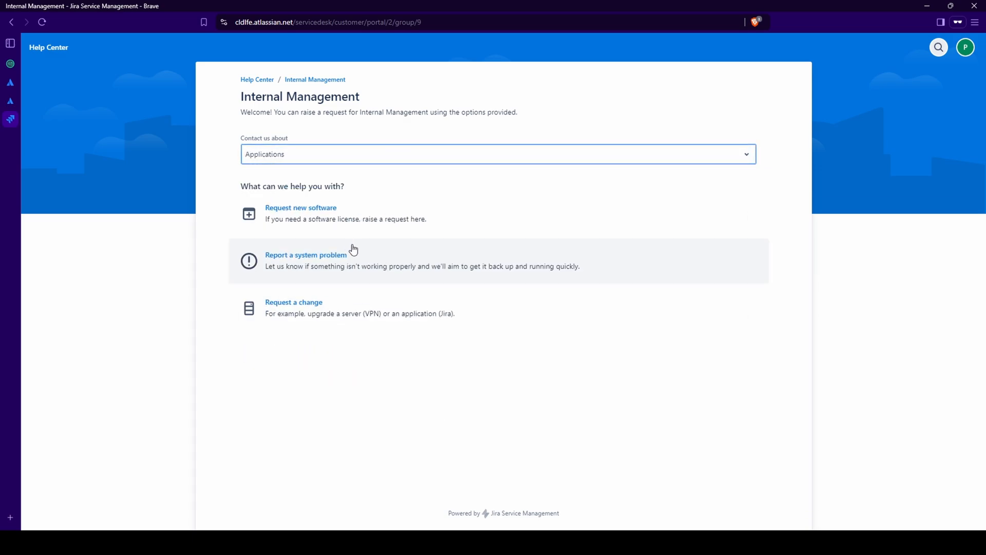
{"action": "left_click", "coordinate": [299, 216]}
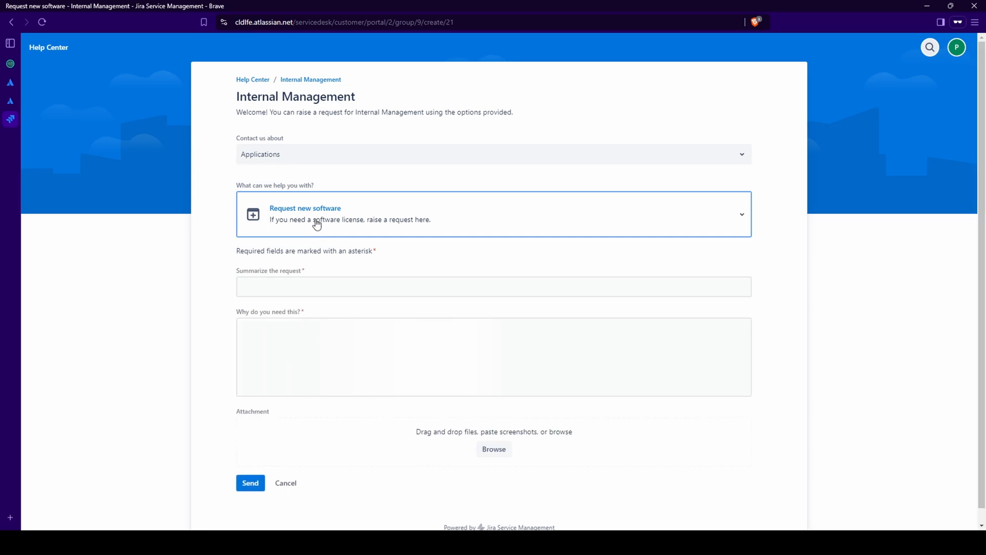
- Send a software request summarised 'request 1' with the reason 'New Request'
{"action": "left_click", "coordinate": [280, 284]}
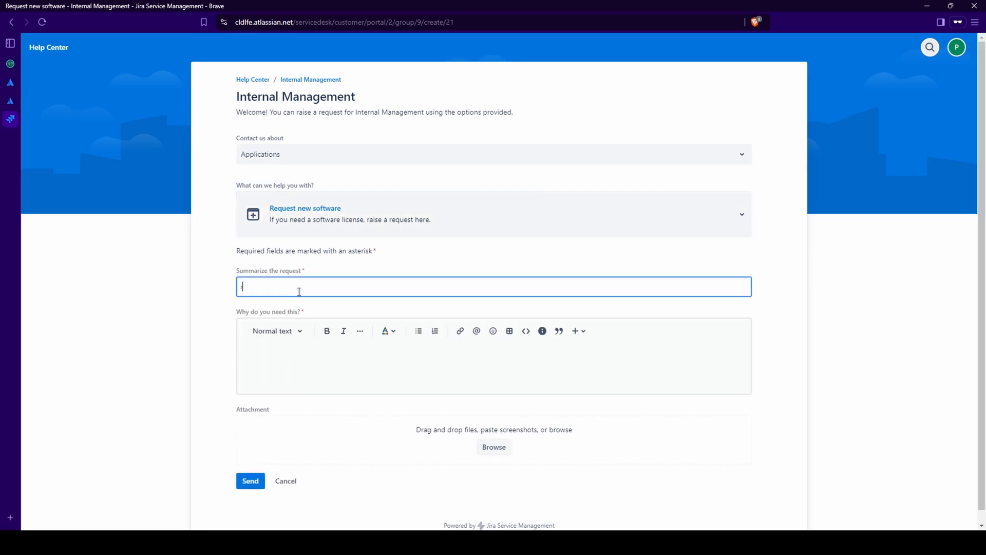
{"action": "type", "text": "request 1"}
{"action": "left_click", "coordinate": [278, 369]}
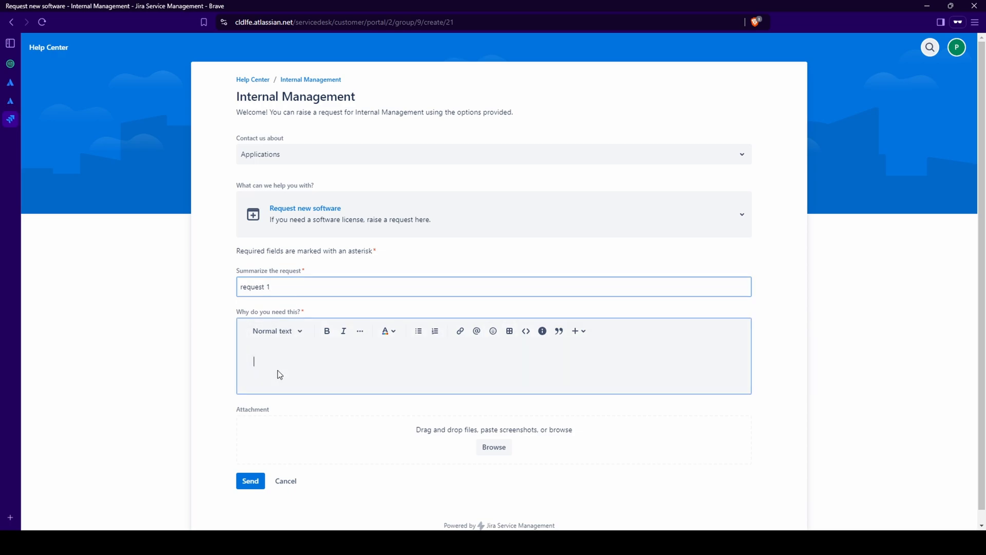
{"action": "type", "text": "New "}
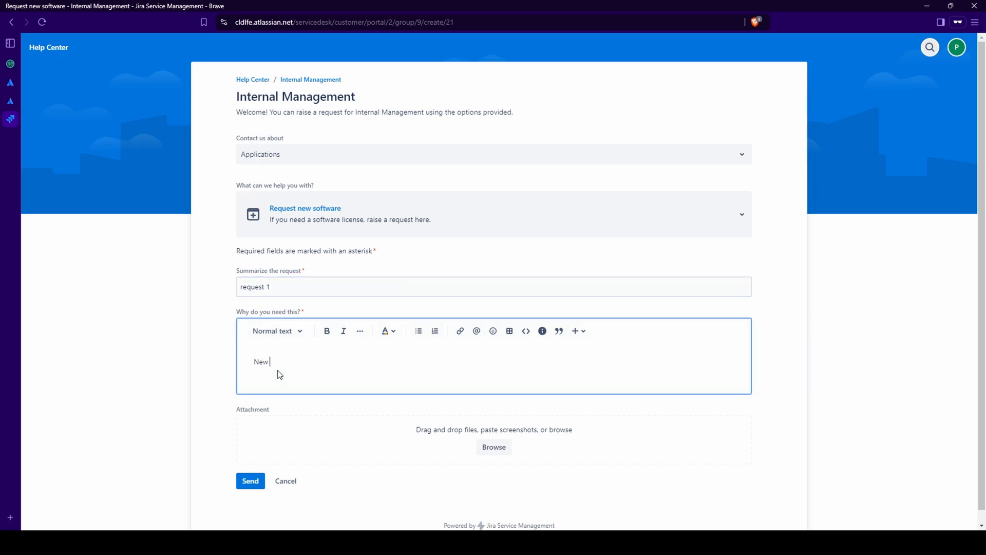
{"action": "type", "text": "Request"}
{"action": "scroll", "coordinate": [359, 406], "scroll_direction": "down", "scroll_amount": 1}
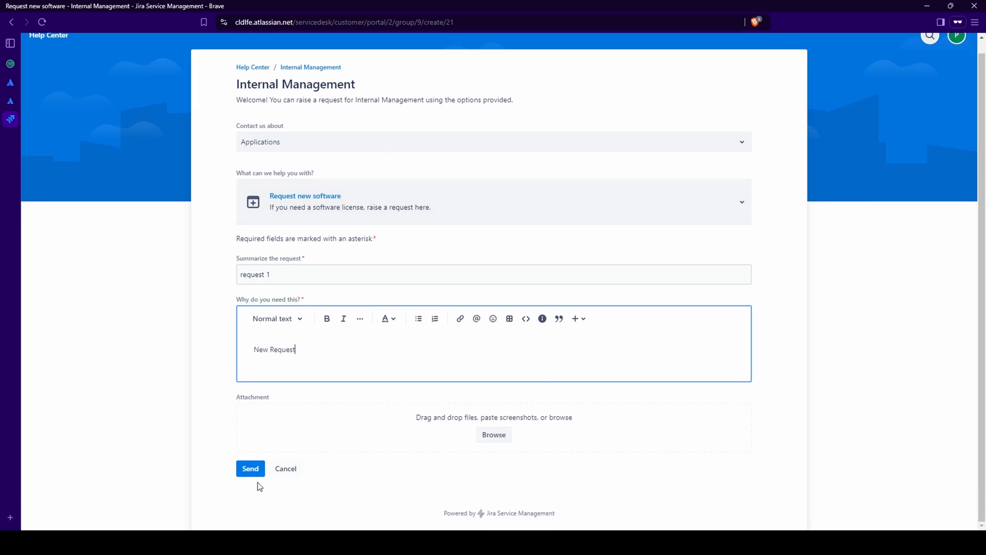
{"action": "left_click", "coordinate": [249, 469]}
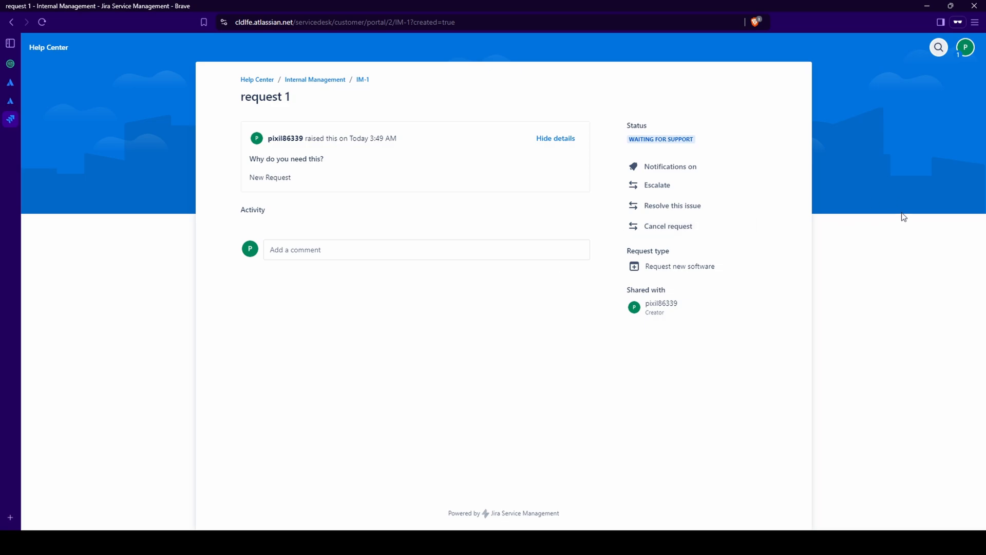
- Open IM-1 from the Requests list in the customer's account menu
{"action": "left_click", "coordinate": [965, 56]}
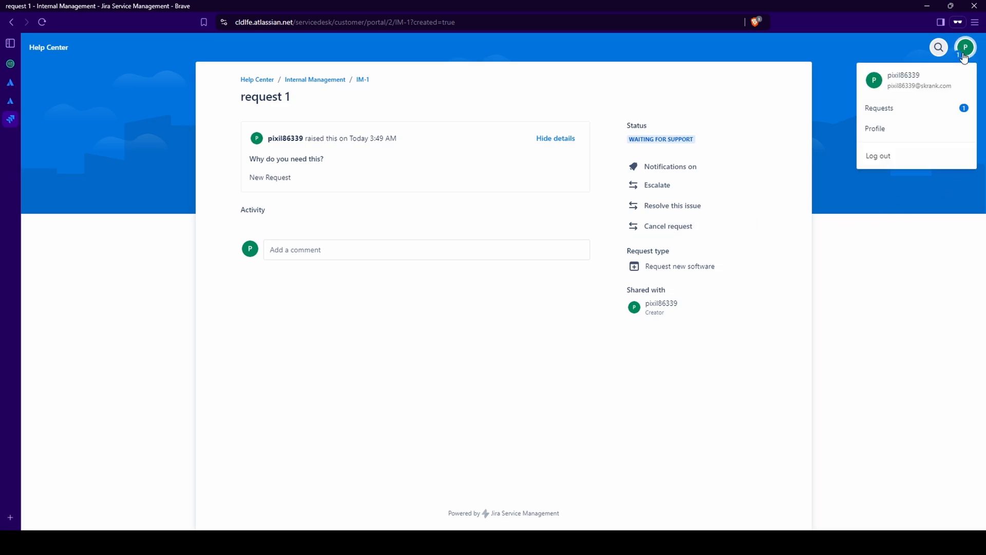
{"action": "left_click", "coordinate": [883, 116]}
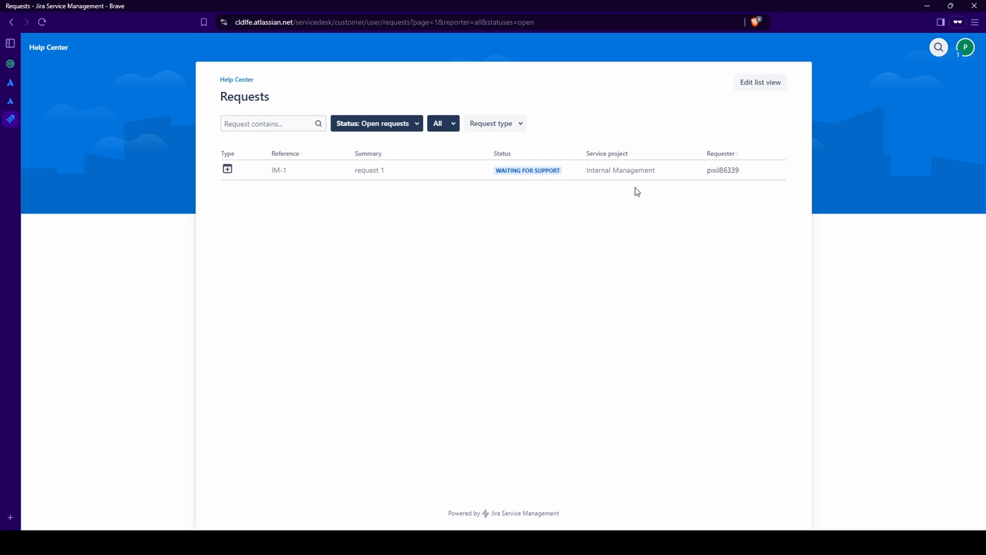
{"action": "left_click", "coordinate": [283, 176]}
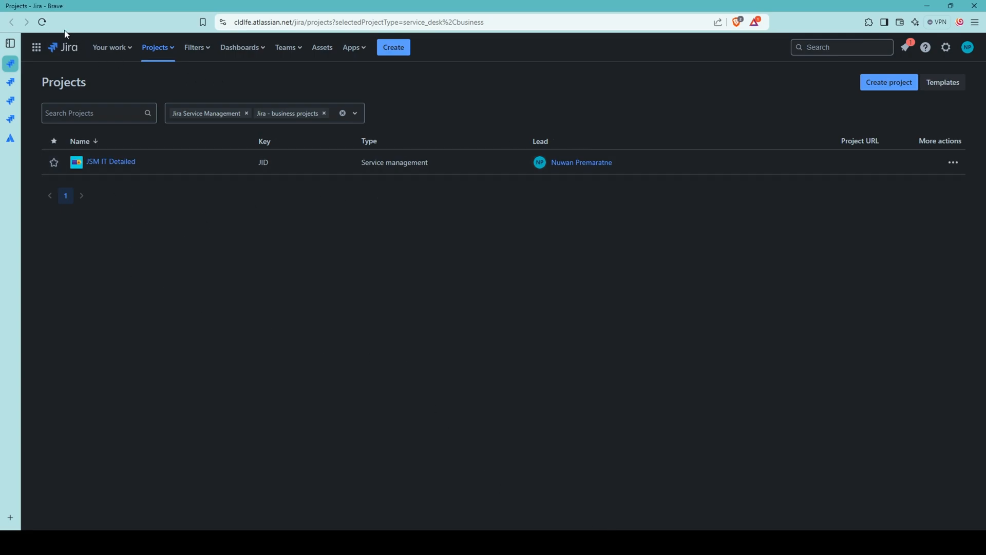
- Launch Jira Service Management and open the Internal Management service project
{"action": "left_click", "coordinate": [43, 21]}
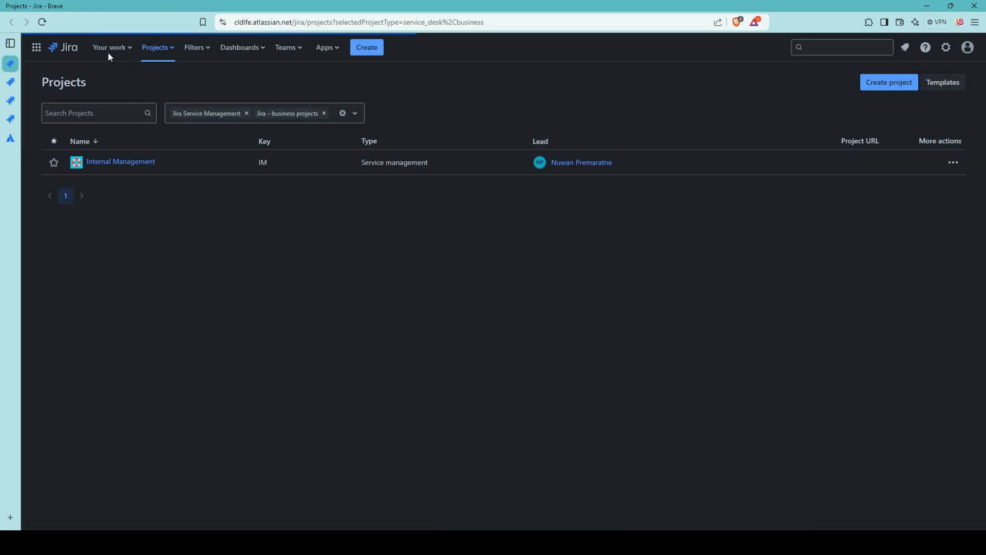
{"action": "left_click", "coordinate": [36, 50]}
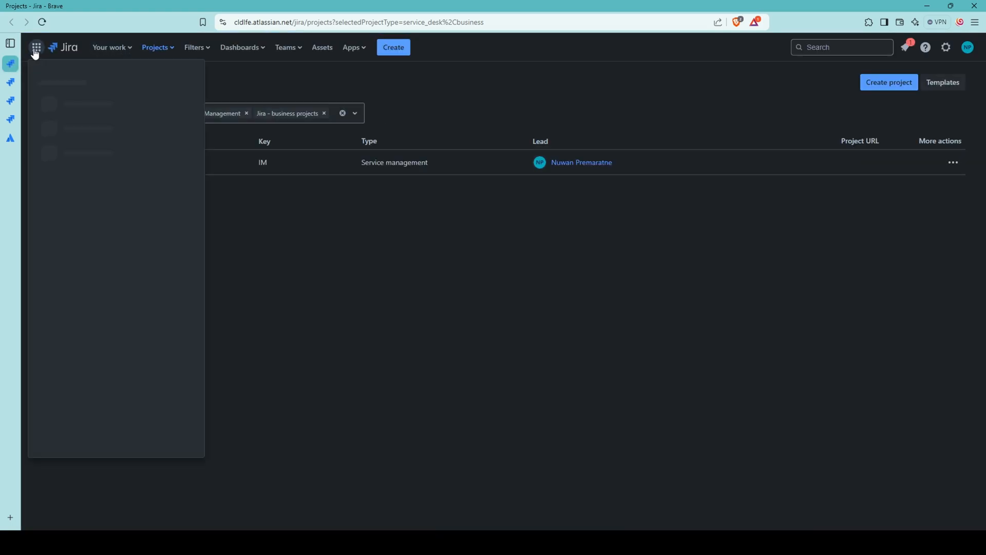
{"action": "left_click", "coordinate": [124, 153]}
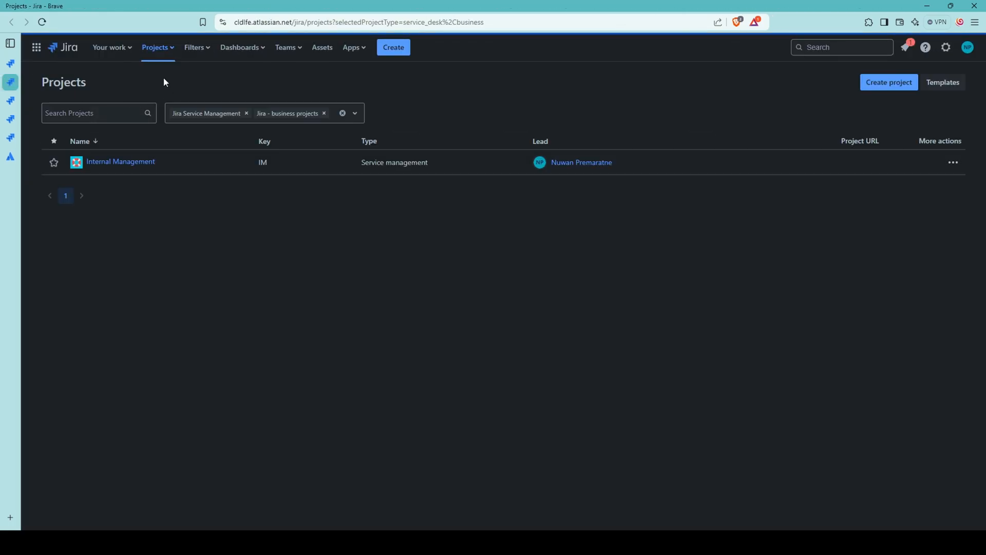
{"action": "mouse_move", "coordinate": [26, 64]}
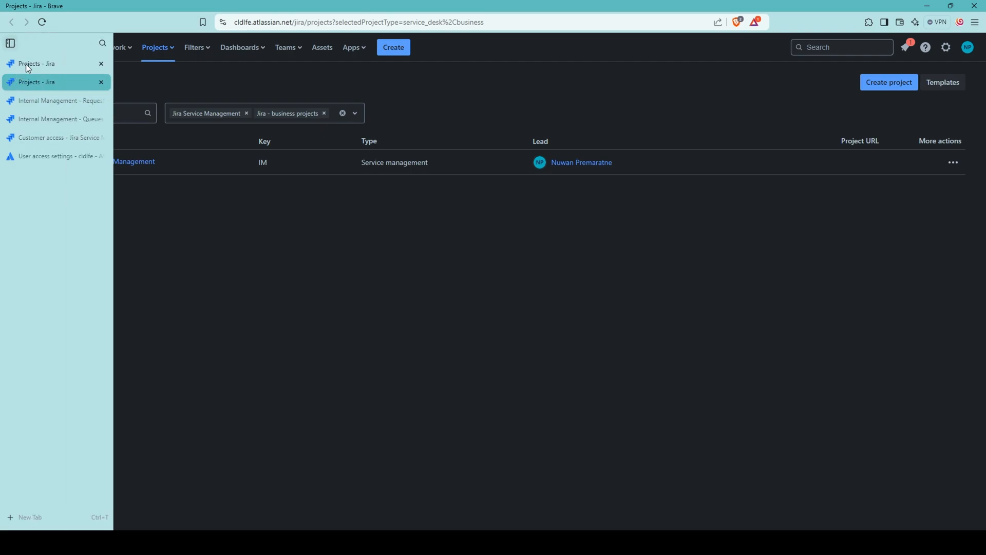
{"action": "left_click", "coordinate": [91, 98]}
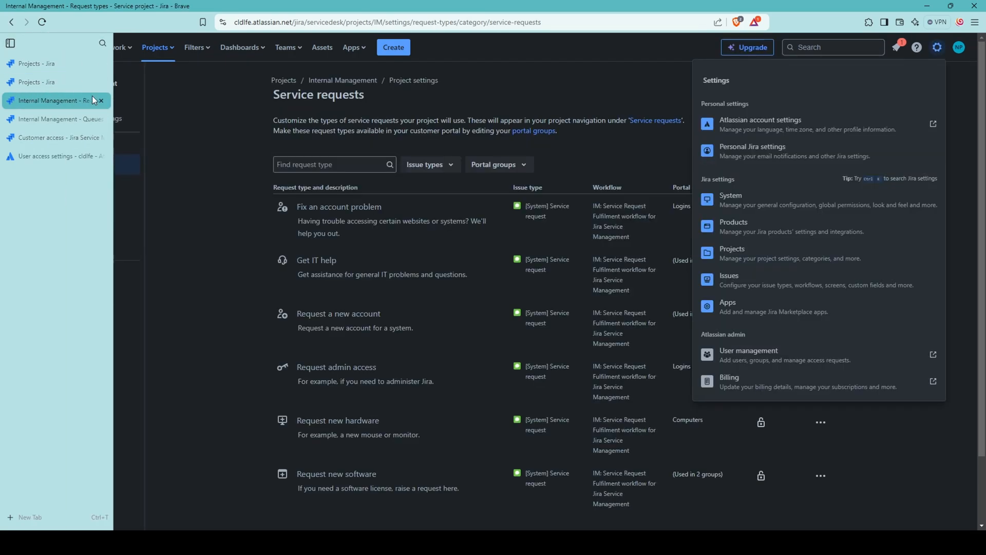
{"action": "left_click", "coordinate": [56, 82]}
{"action": "left_click", "coordinate": [119, 163]}
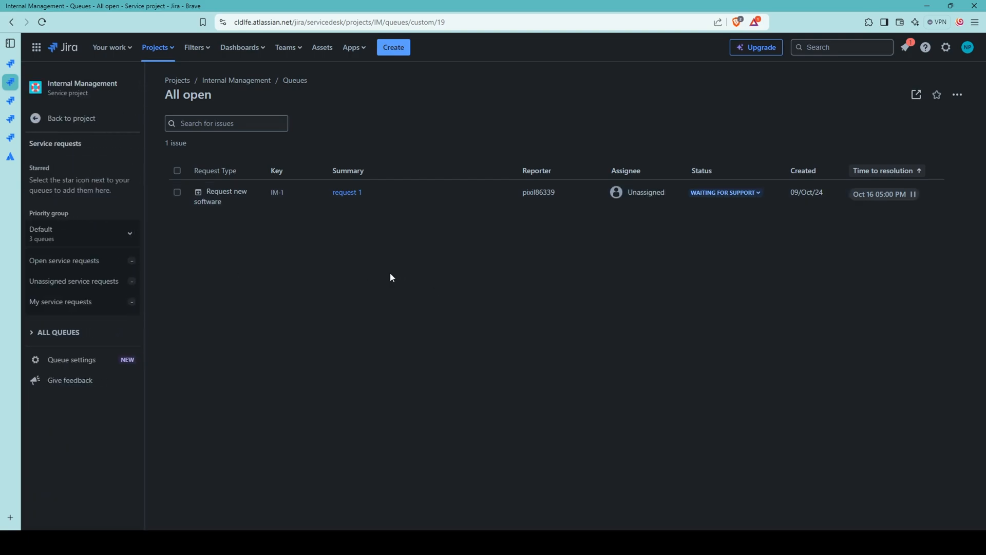
- Assign IM-1 in the Open service requests queue to yourself
{"action": "left_click", "coordinate": [55, 261]}
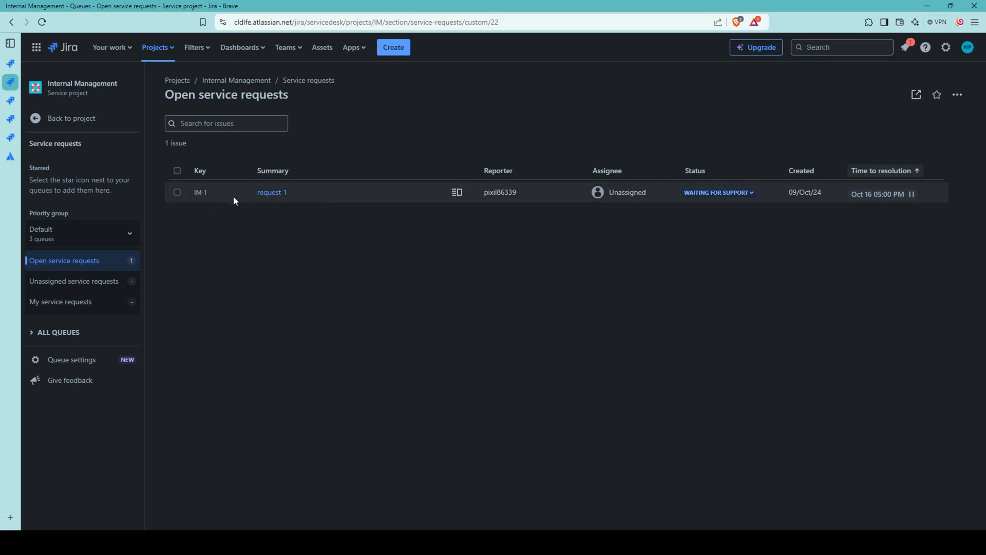
{"action": "left_click", "coordinate": [618, 194]}
{"action": "left_click", "coordinate": [625, 227]}
- Open IM-1, dismiss the announcement, and choose the In progress transition
{"action": "left_click", "coordinate": [203, 194]}
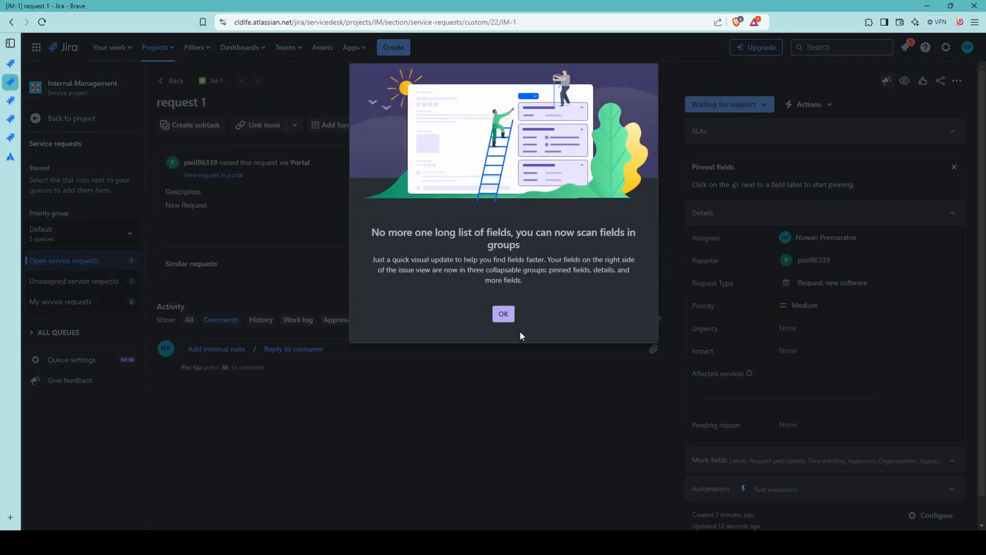
{"action": "left_click", "coordinate": [502, 314]}
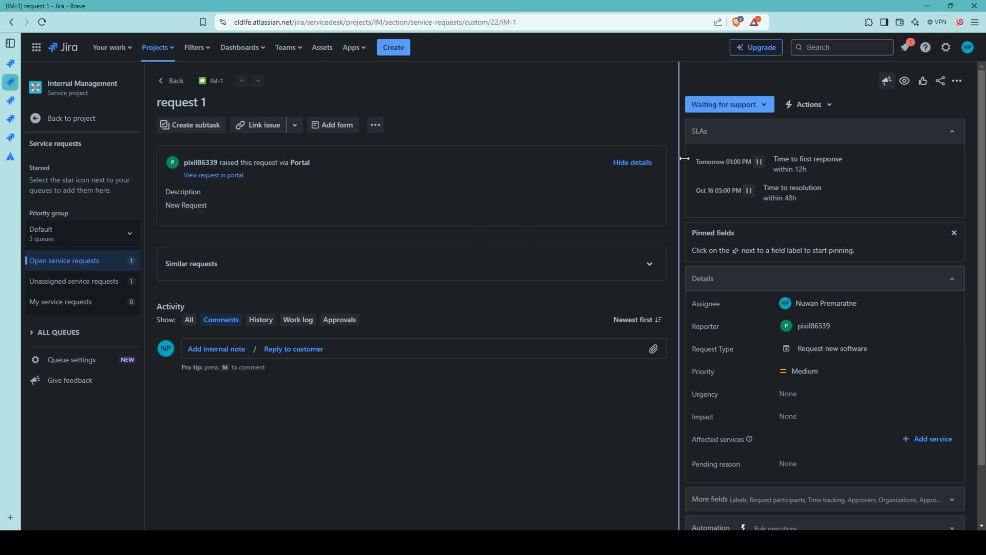
{"action": "mouse_move", "coordinate": [726, 161]}
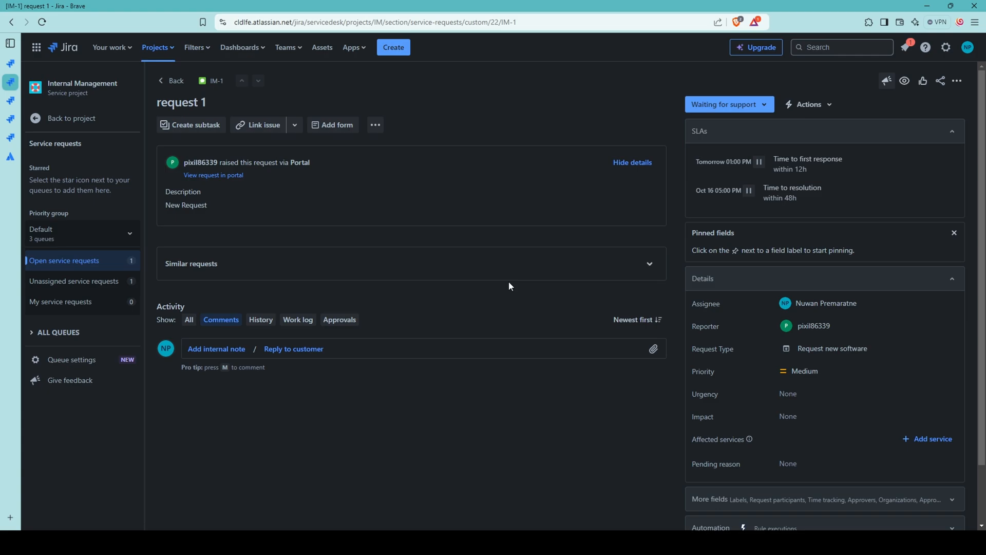
{"action": "left_click", "coordinate": [749, 106]}
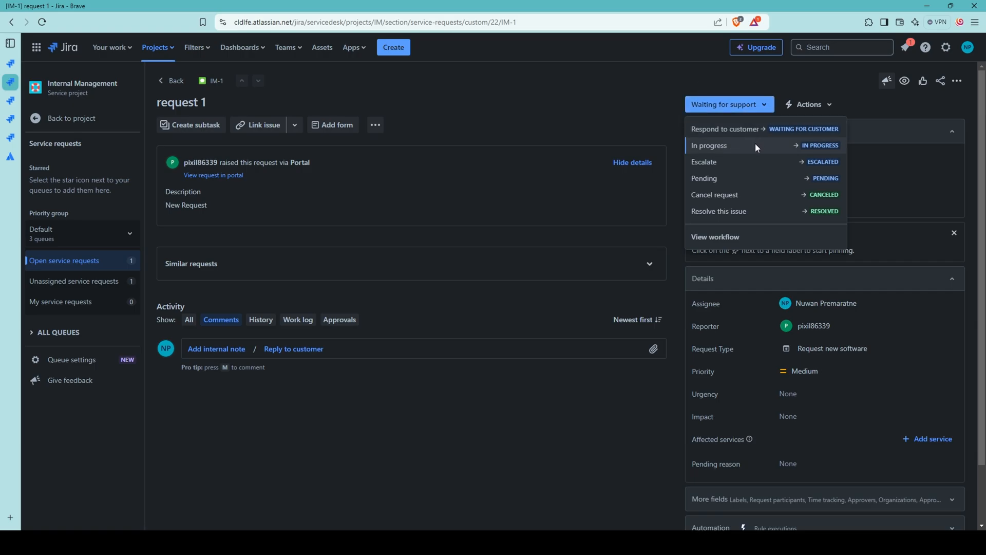
{"action": "left_click", "coordinate": [701, 147]}
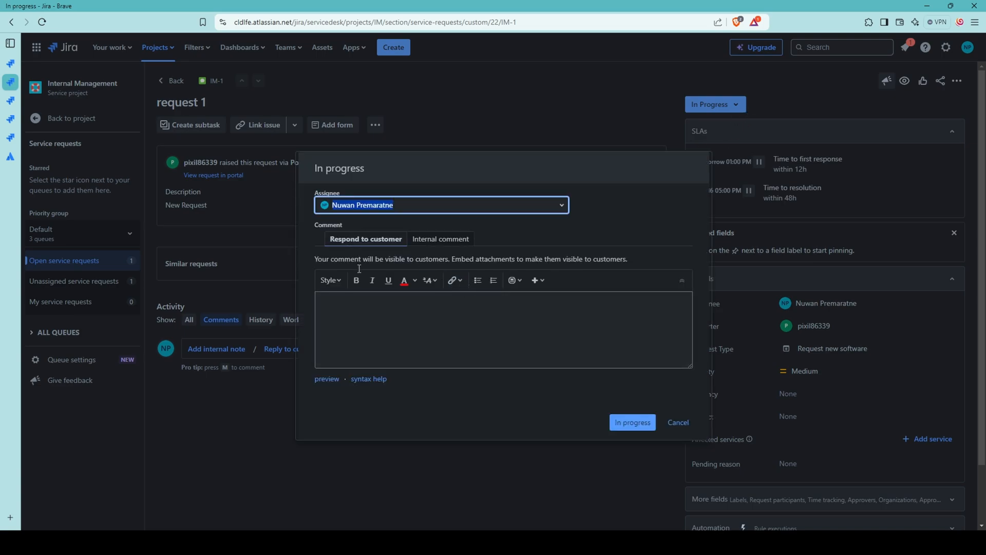
- Post the customer-visible reply 'Hi Customer, Started working on the project' and confirm In progress
{"action": "left_click", "coordinate": [446, 240]}
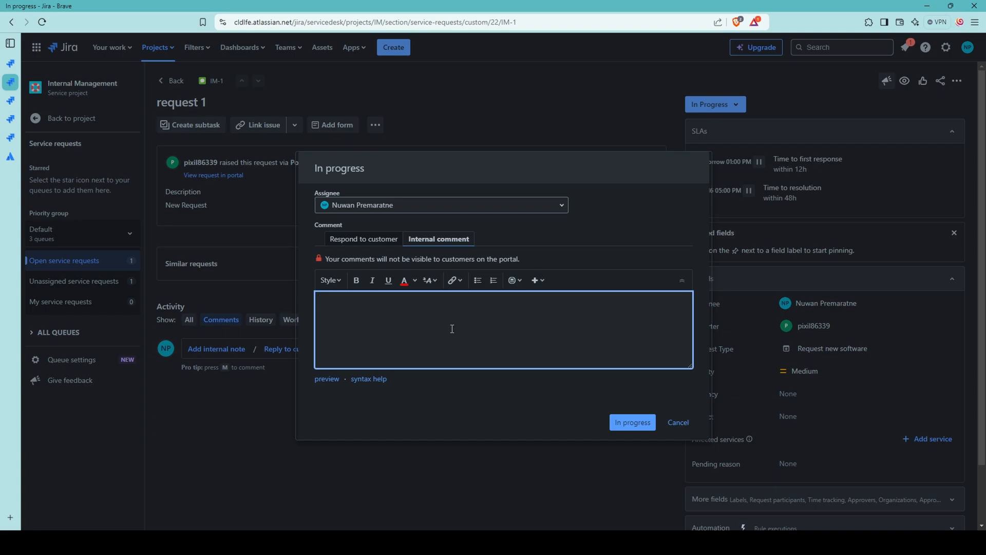
{"action": "left_click", "coordinate": [400, 241]}
{"action": "left_click", "coordinate": [455, 380]}
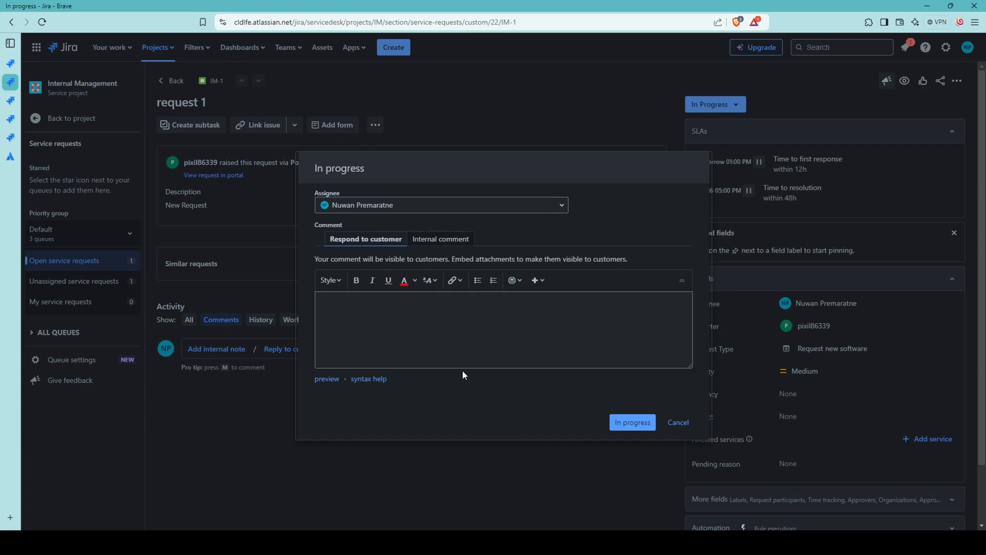
{"action": "left_click", "coordinate": [470, 334]}
{"action": "type", "text": "Hi "}
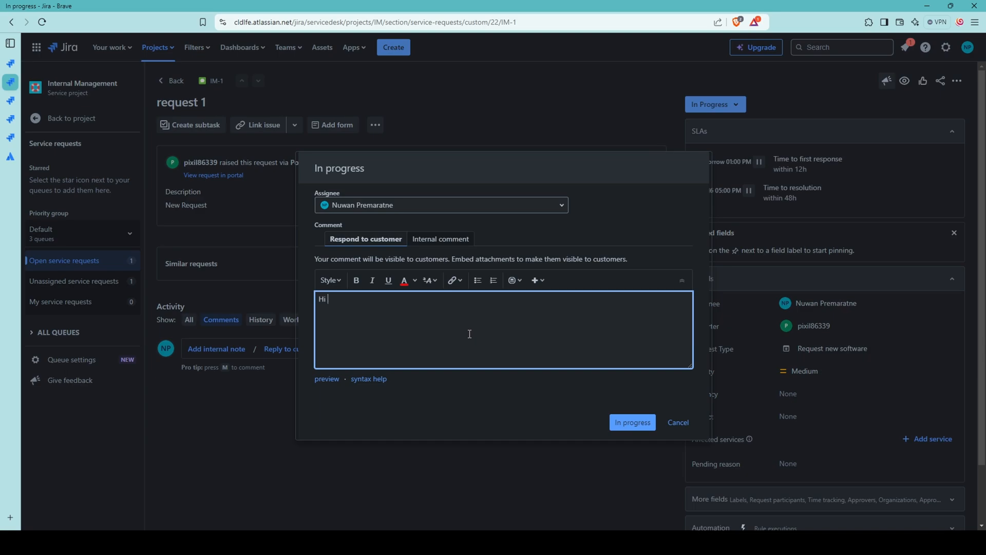
{"action": "type", "text": "Customer,"}
{"action": "key", "text": "Return"}
{"action": "type", "text": "Started working on the project"}
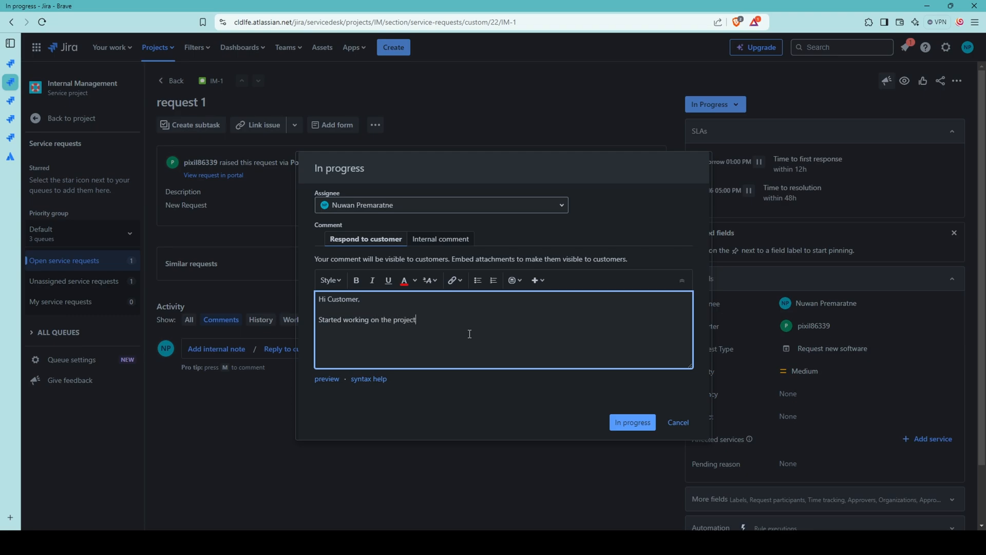
{"action": "left_click", "coordinate": [637, 422]}
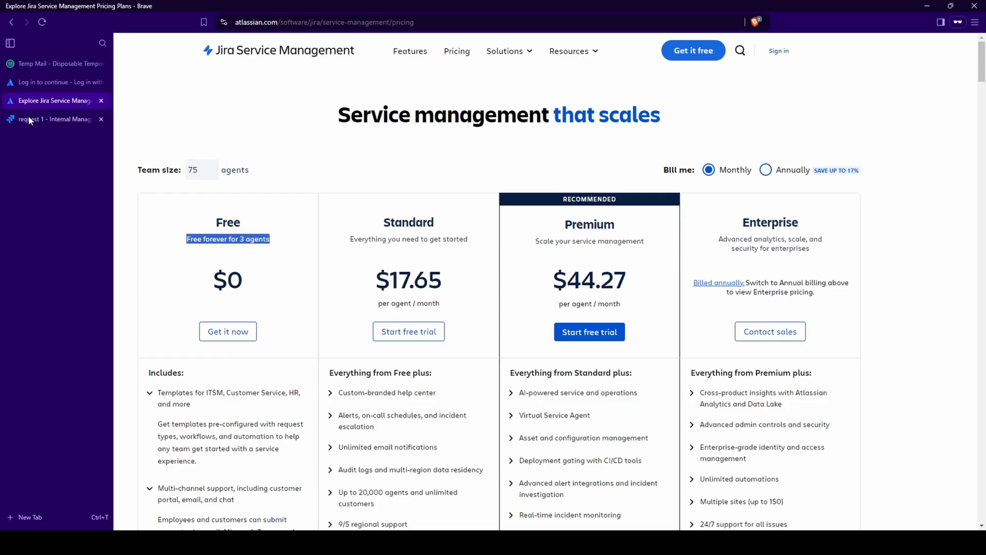
- Reload the customer portal view of request 1 to see In Progress and the reply
{"action": "left_click", "coordinate": [29, 118]}
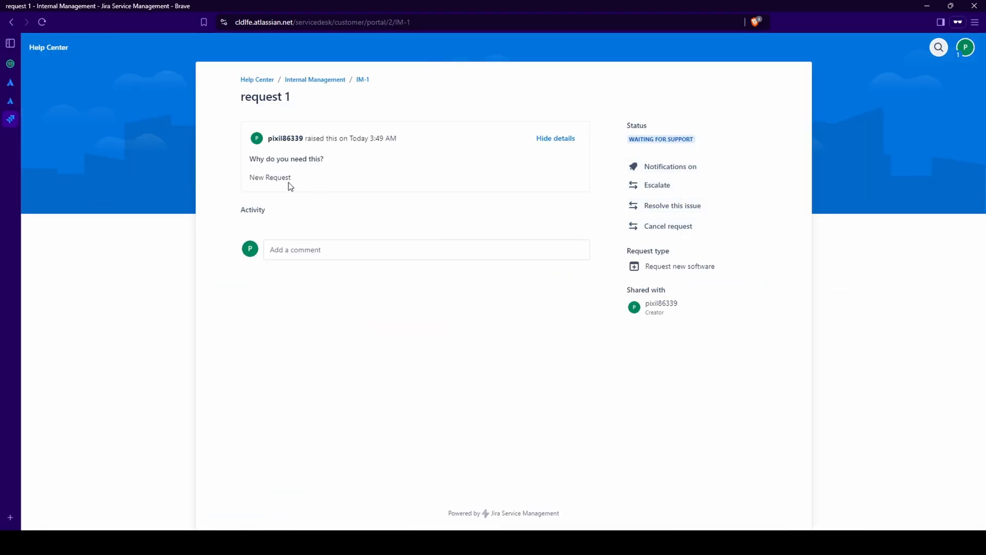
{"action": "left_click", "coordinate": [42, 23]}
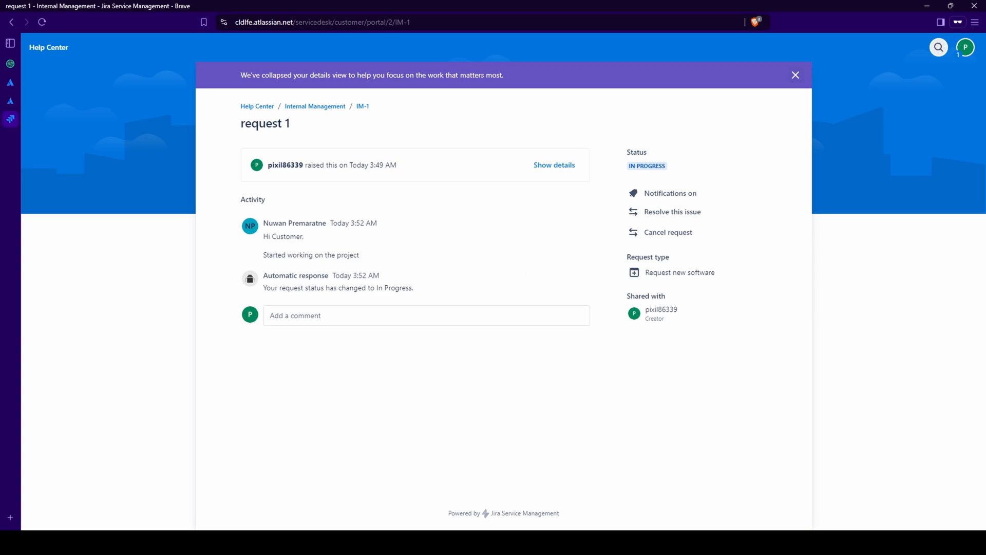
{"action": "key", "text": "alt+Tab"}
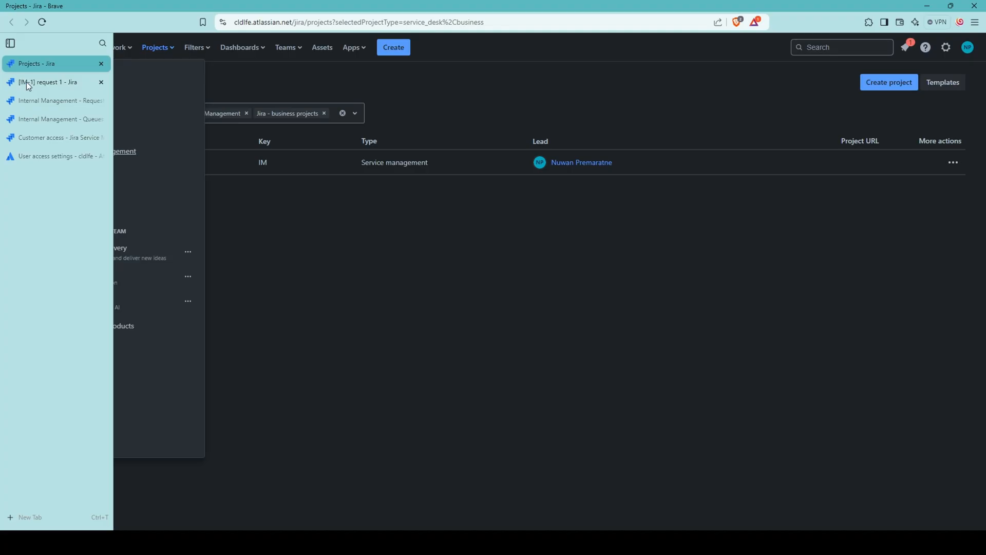
- Post the internal note 'test 123' on IM-1 from the agent view
{"action": "left_click", "coordinate": [30, 84]}
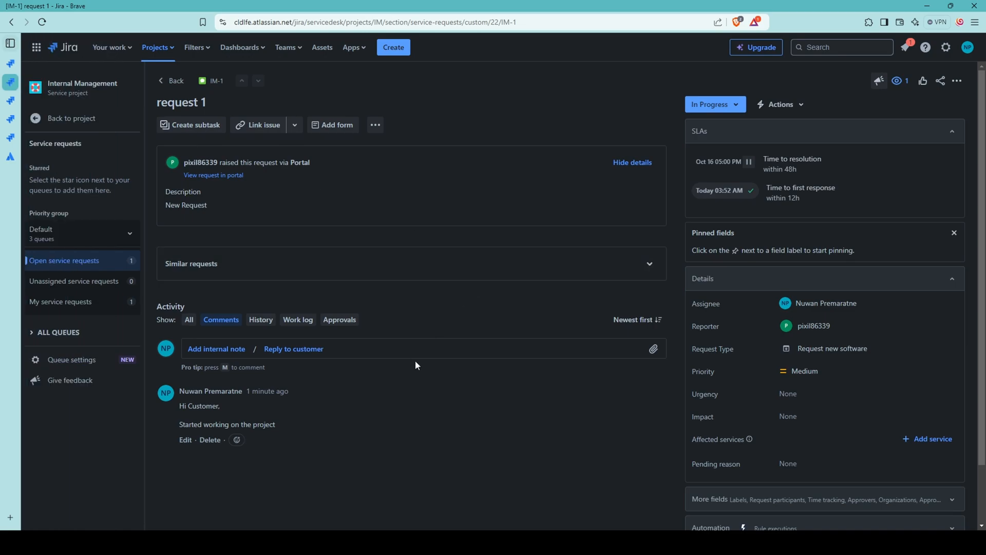
{"action": "left_click", "coordinate": [215, 350]}
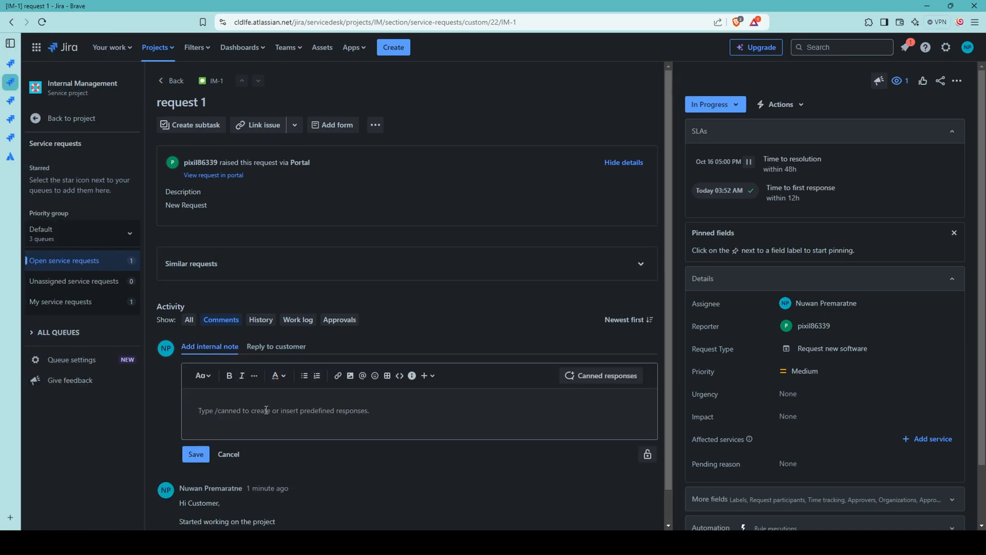
{"action": "type", "text": "test 123"}
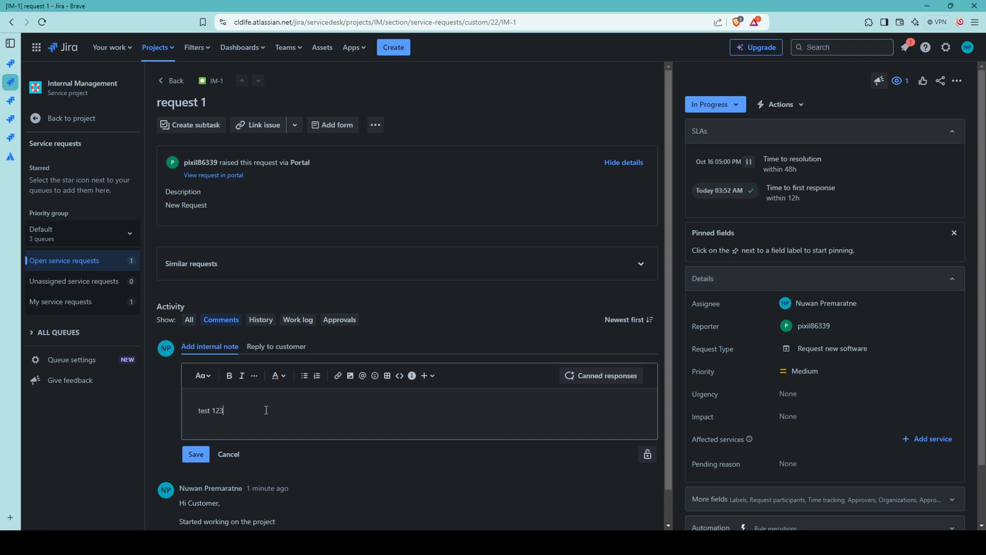
{"action": "double_click", "coordinate": [196, 454]}
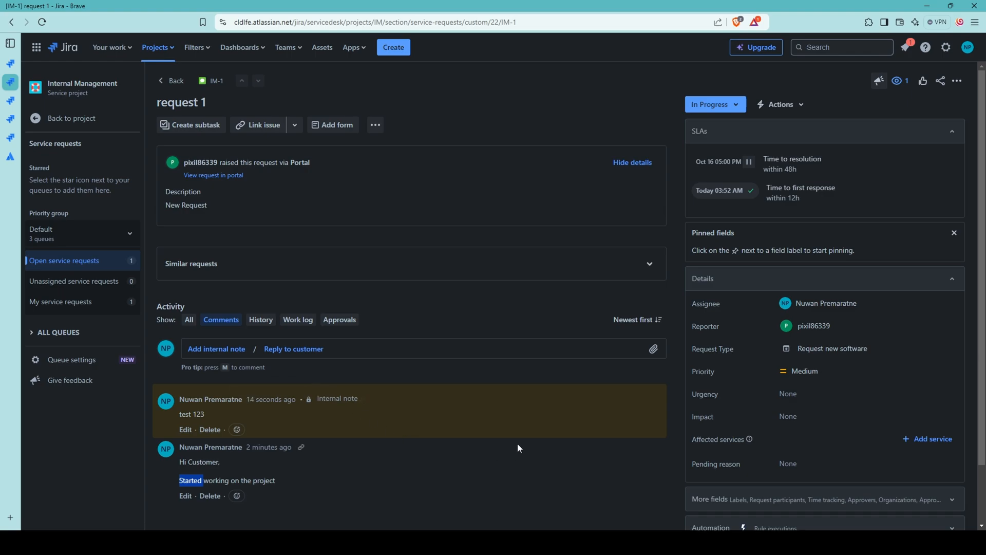
{"action": "left_click", "coordinate": [647, 499]}
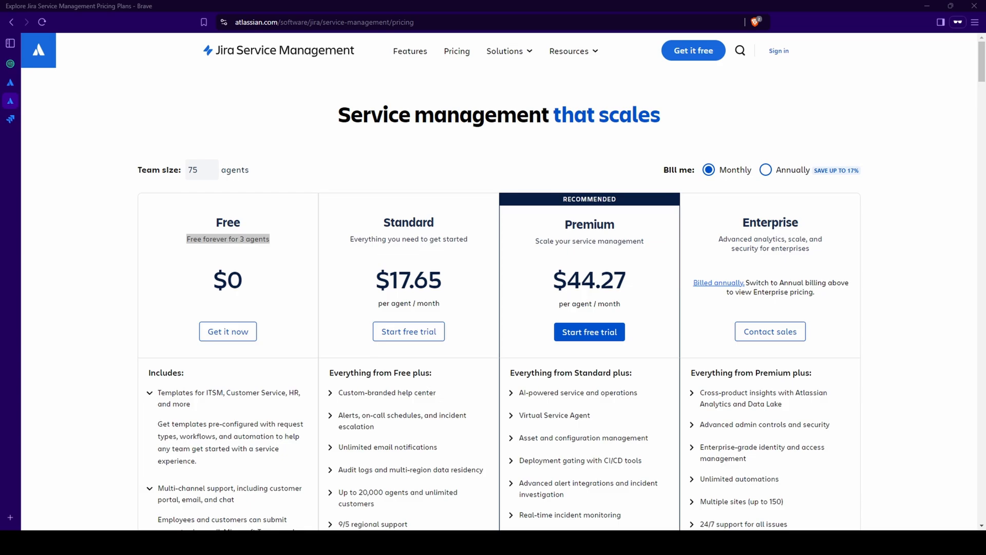
{"action": "left_click", "coordinate": [10, 119]}
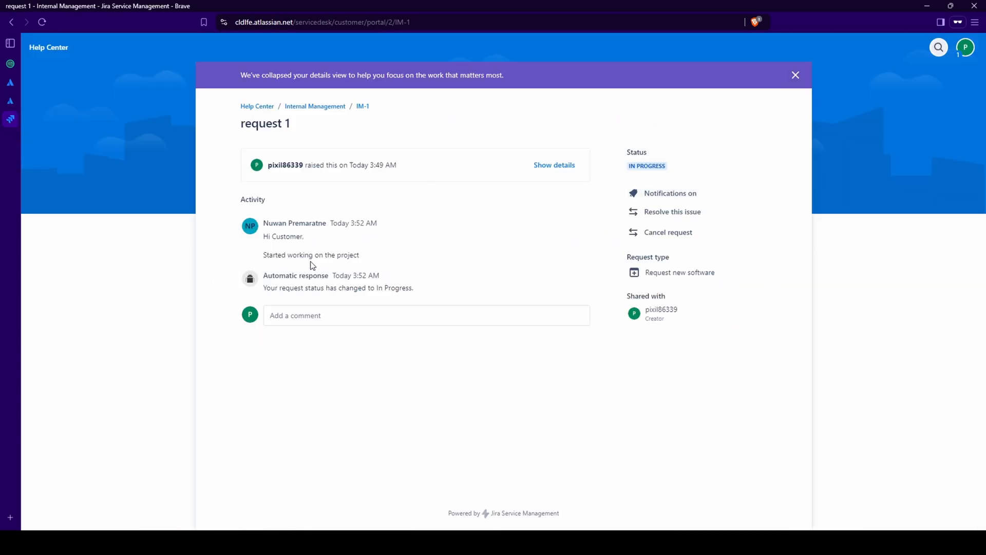
{"action": "left_click", "coordinate": [42, 22]}
{"action": "left_click", "coordinate": [587, 542]}
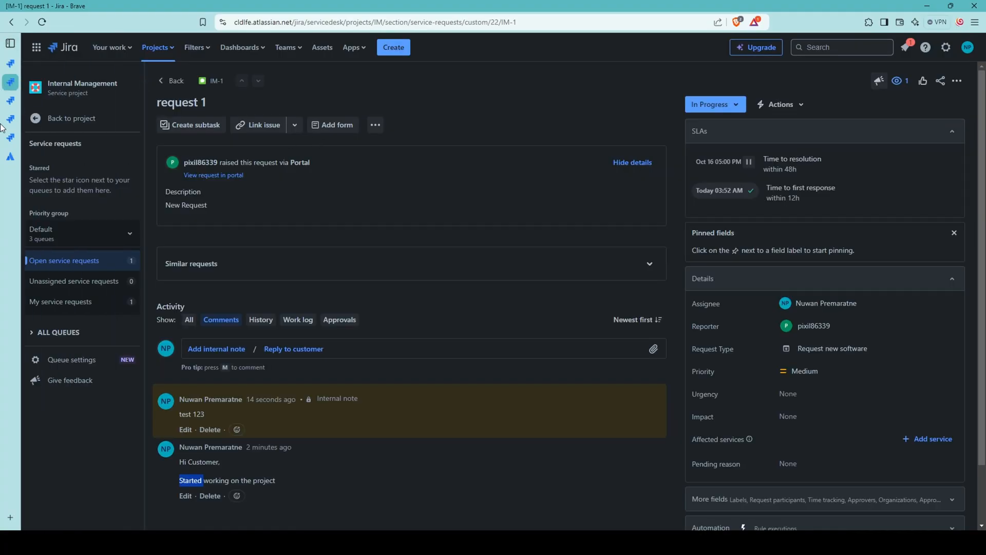
- Close the Internal Management queues and Customer access tabs
{"action": "mouse_move", "coordinate": [17, 122]}
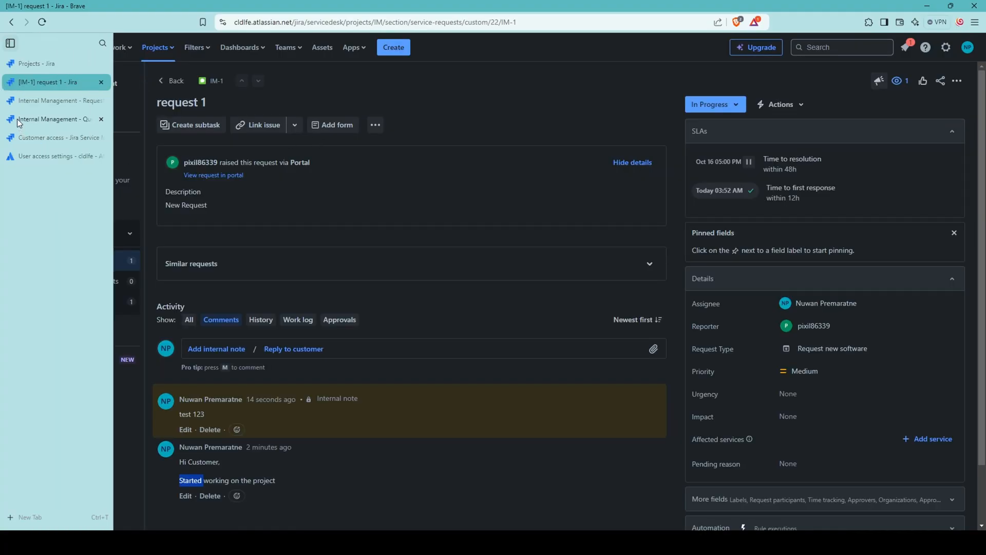
{"action": "left_click", "coordinate": [44, 124]}
{"action": "left_click", "coordinate": [100, 117]}
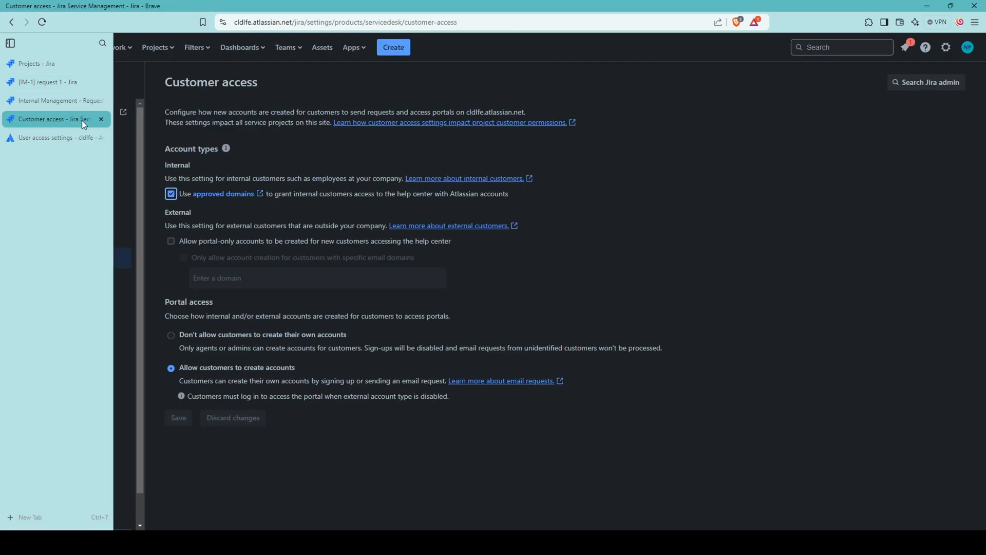
{"action": "left_click", "coordinate": [100, 118]}
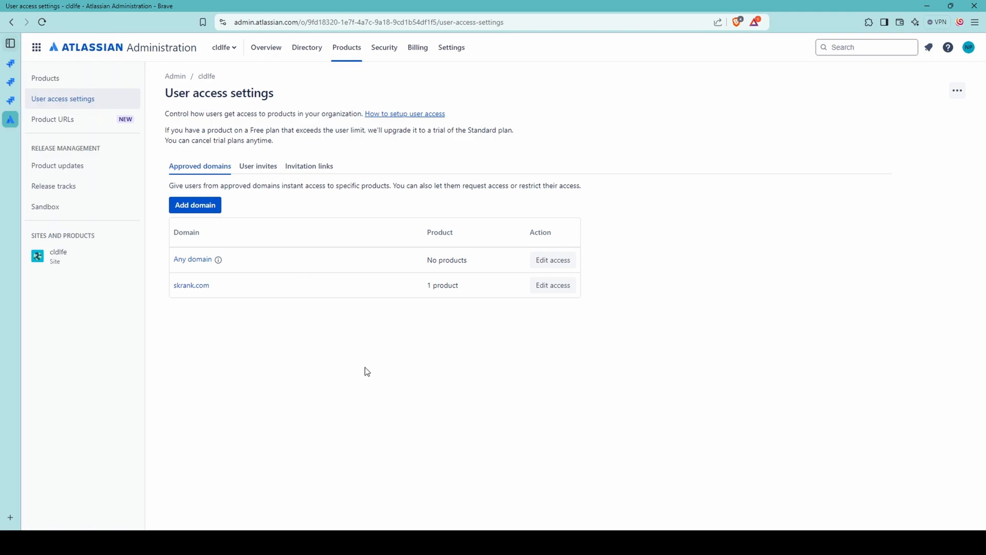
- Open Administration from the Atlassian app switcher to reach the cldlfe organization picker
{"action": "left_click", "coordinate": [37, 47]}
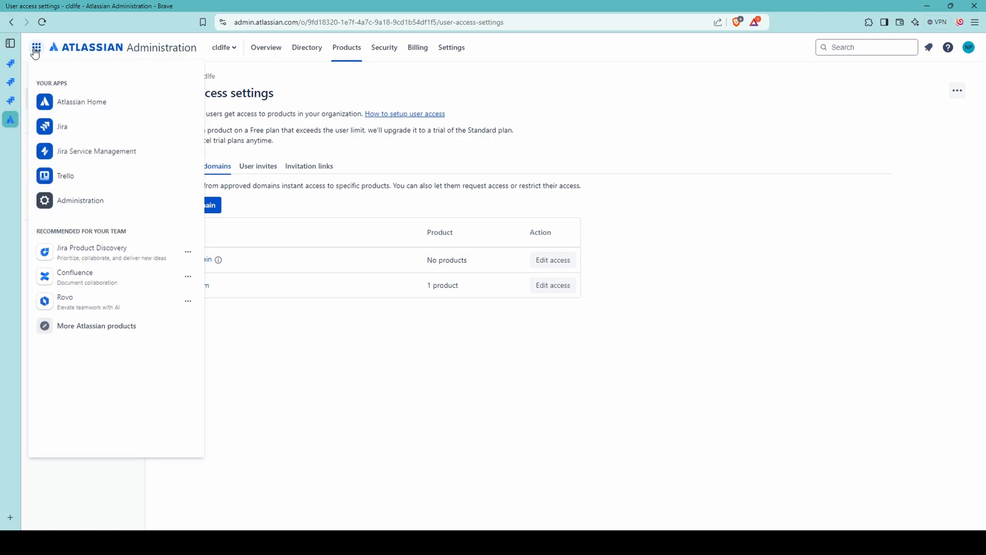
{"action": "left_click", "coordinate": [35, 52]}
{"action": "left_click", "coordinate": [37, 48]}
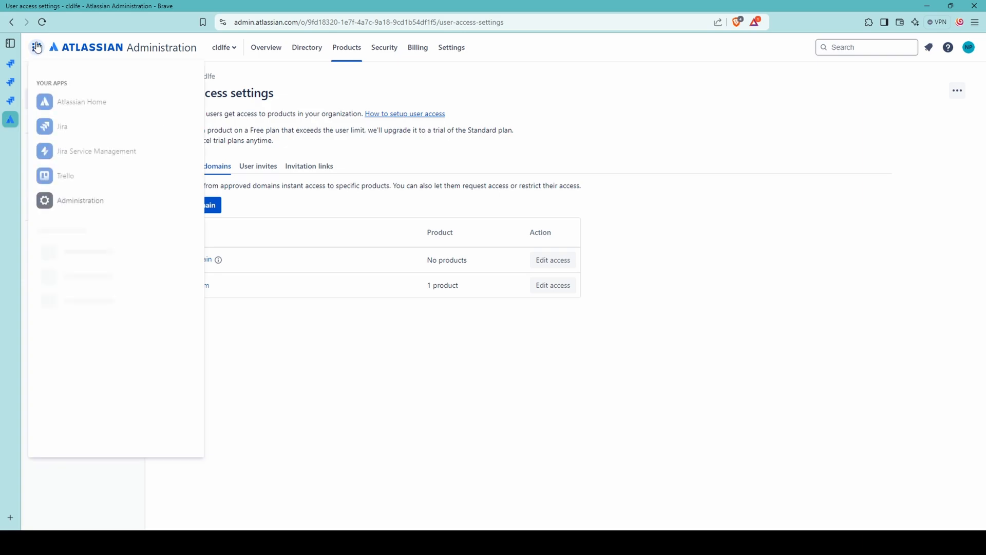
{"action": "left_click", "coordinate": [83, 206]}
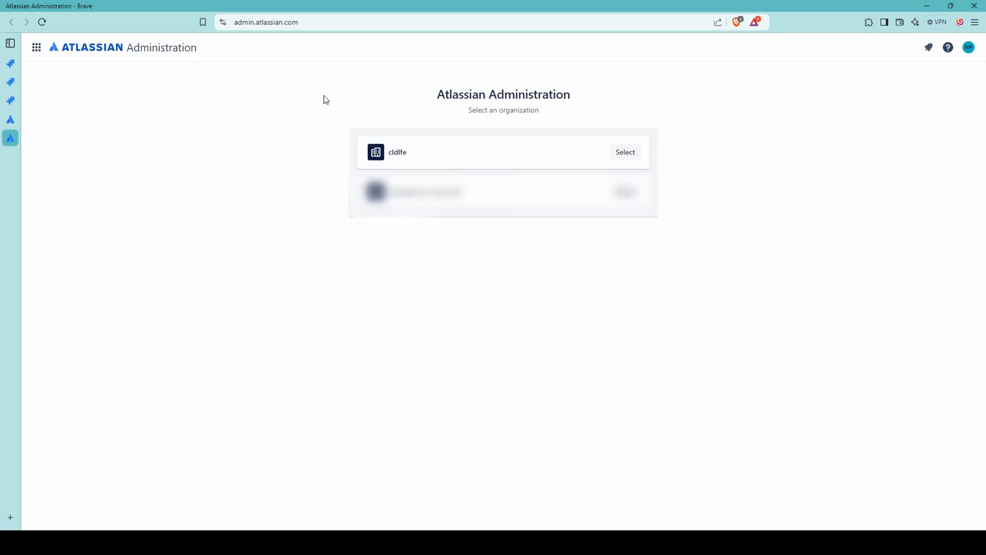
- Select cldlfe, go to Products, and manage Jira Service Management to see its groups
{"action": "left_click", "coordinate": [629, 150]}
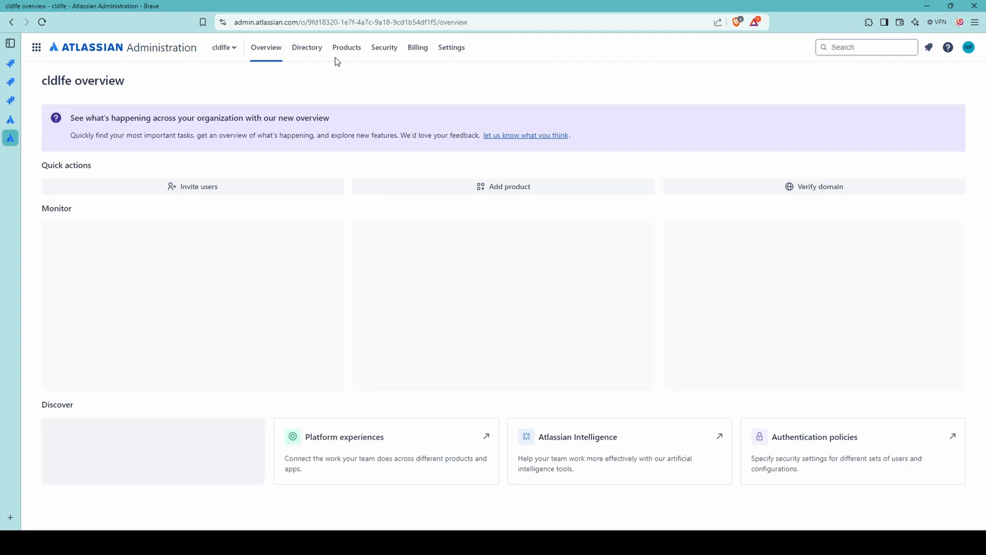
{"action": "left_click", "coordinate": [345, 51]}
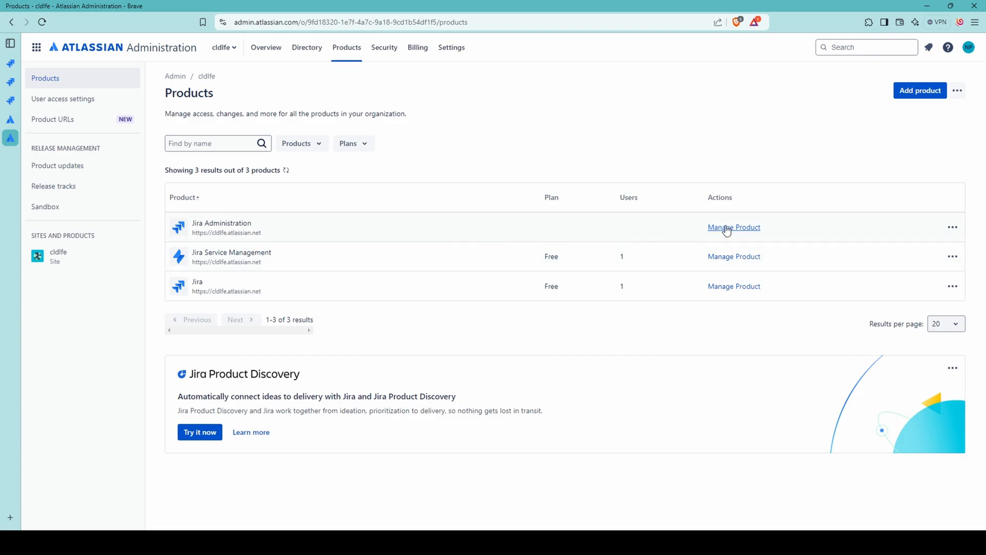
{"action": "left_click", "coordinate": [742, 257]}
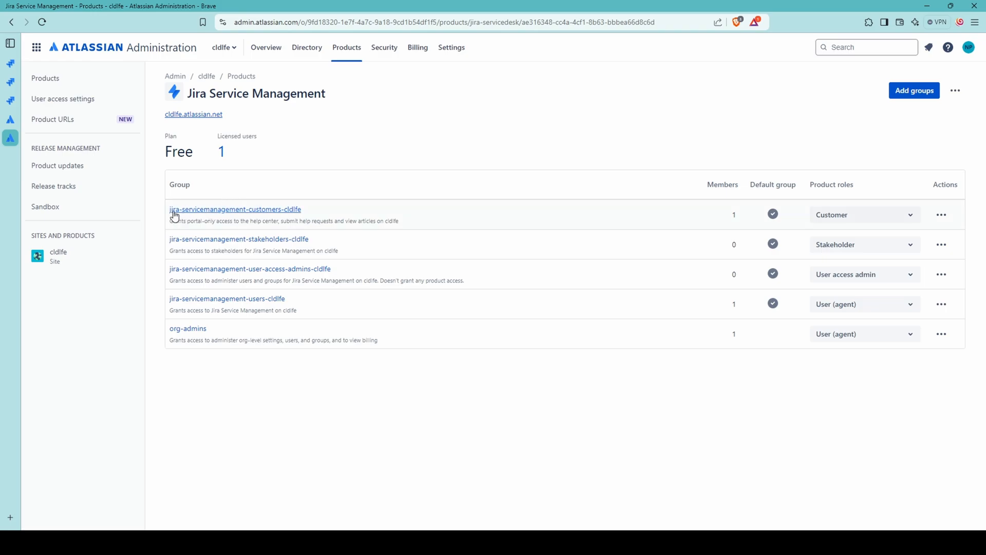
{"action": "left_click", "coordinate": [256, 209]}
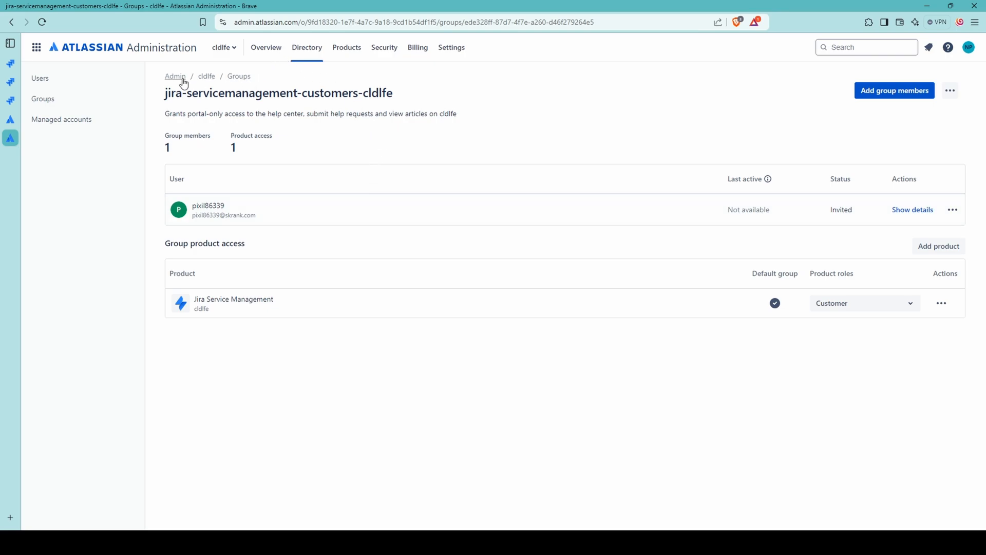
{"action": "left_click", "coordinate": [14, 21]}
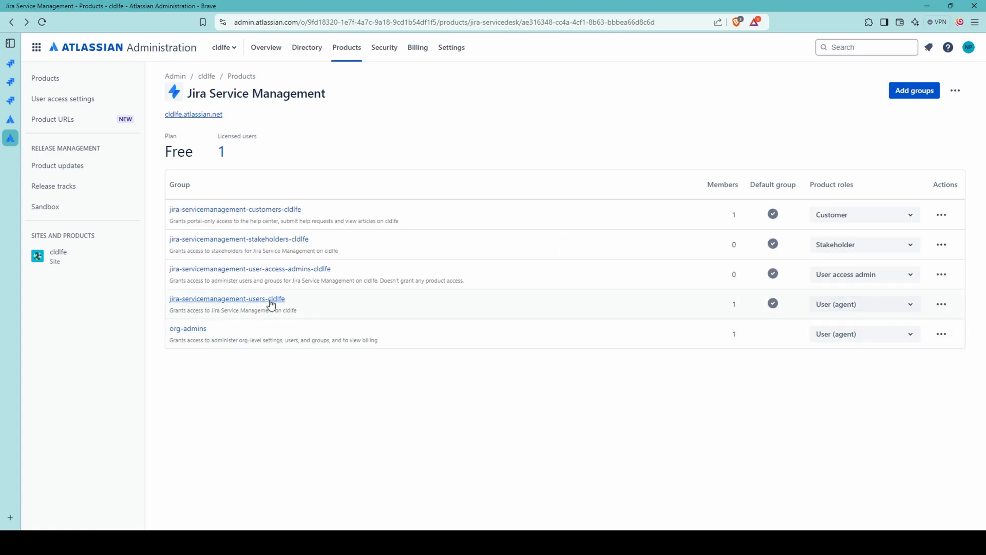
{"action": "left_click", "coordinate": [270, 305]}
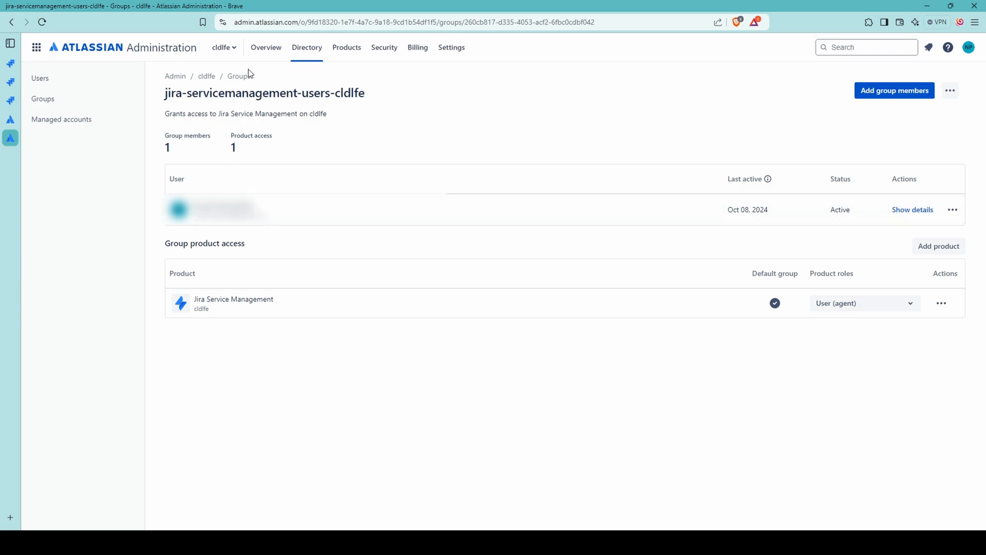
{"action": "left_click", "coordinate": [12, 22]}
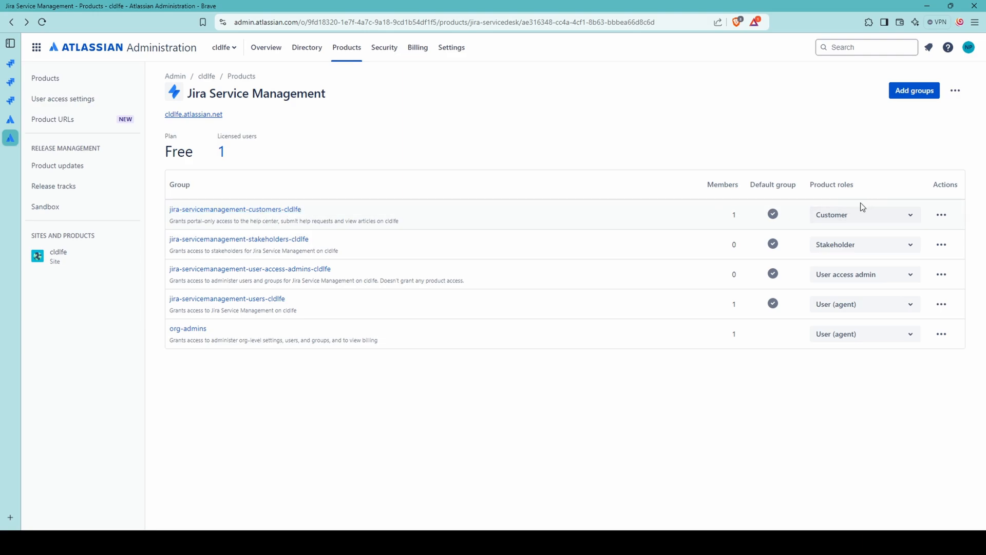
- Restore the suspended user's access in Directory > Users, then open the invited customer's details
{"action": "left_click", "coordinate": [347, 51]}
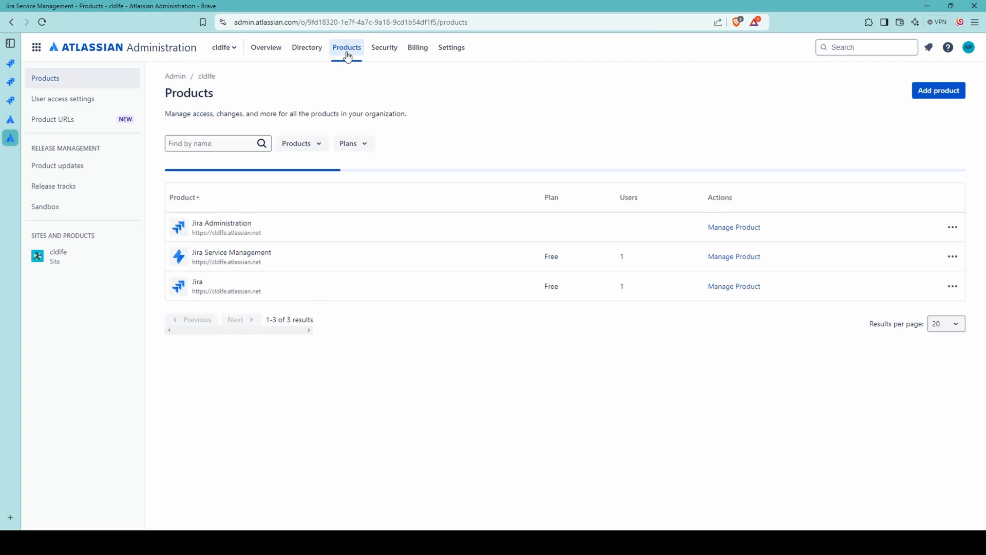
{"action": "left_click", "coordinate": [306, 51]}
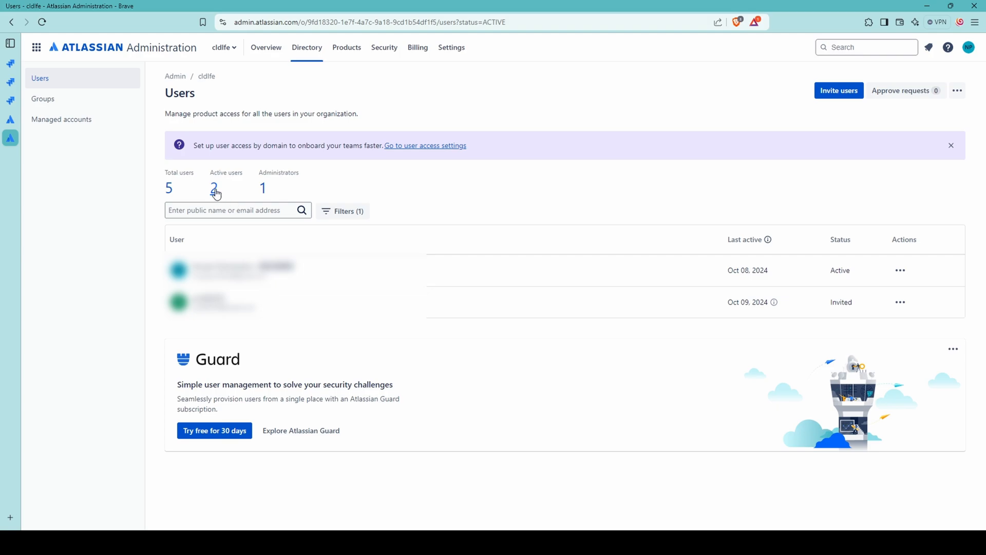
{"action": "left_click", "coordinate": [171, 194]}
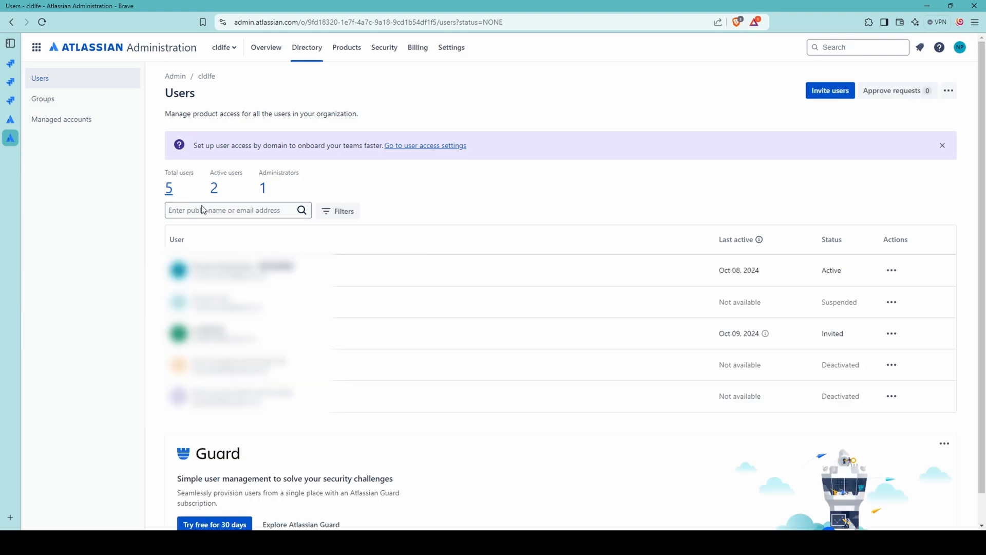
{"action": "left_click", "coordinate": [892, 302]}
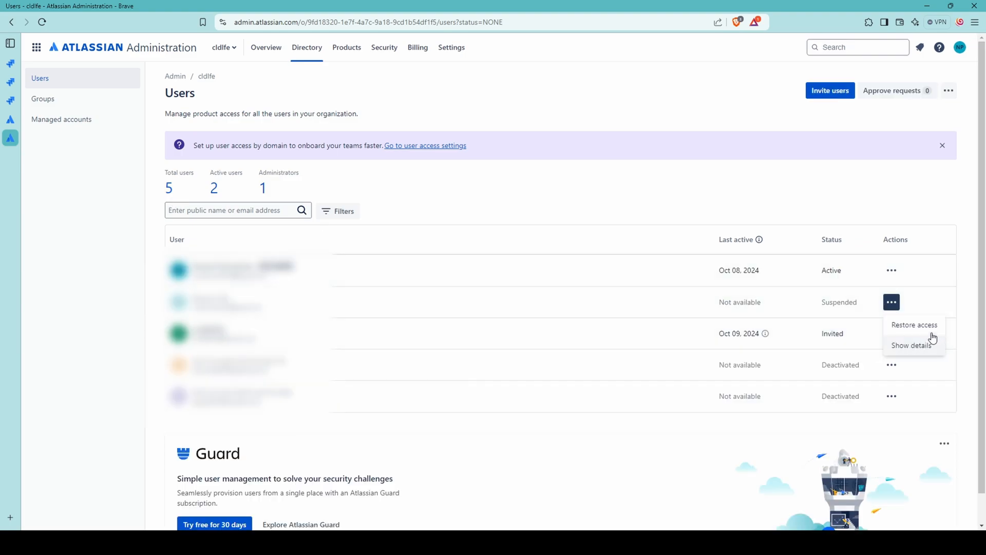
{"action": "left_click", "coordinate": [913, 326]}
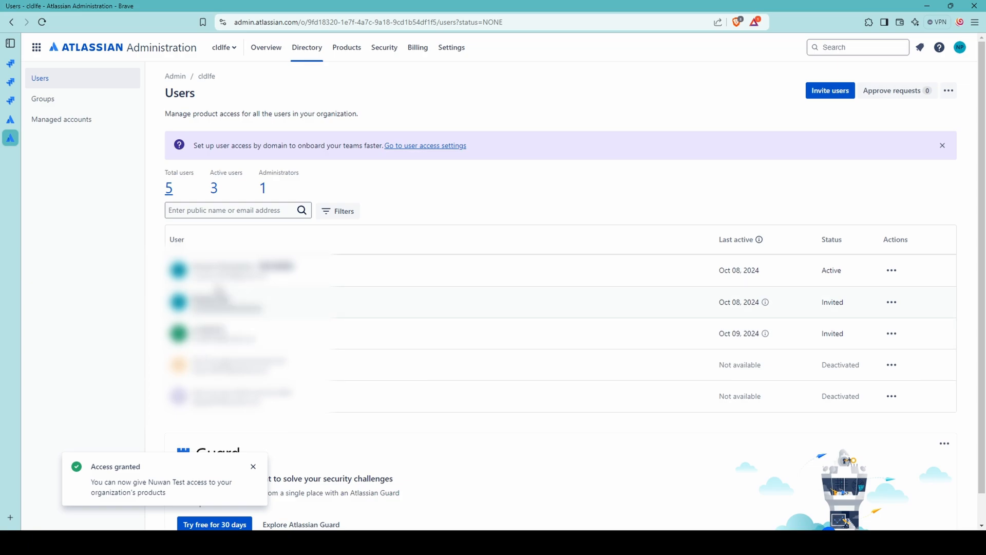
{"action": "left_click", "coordinate": [214, 188]}
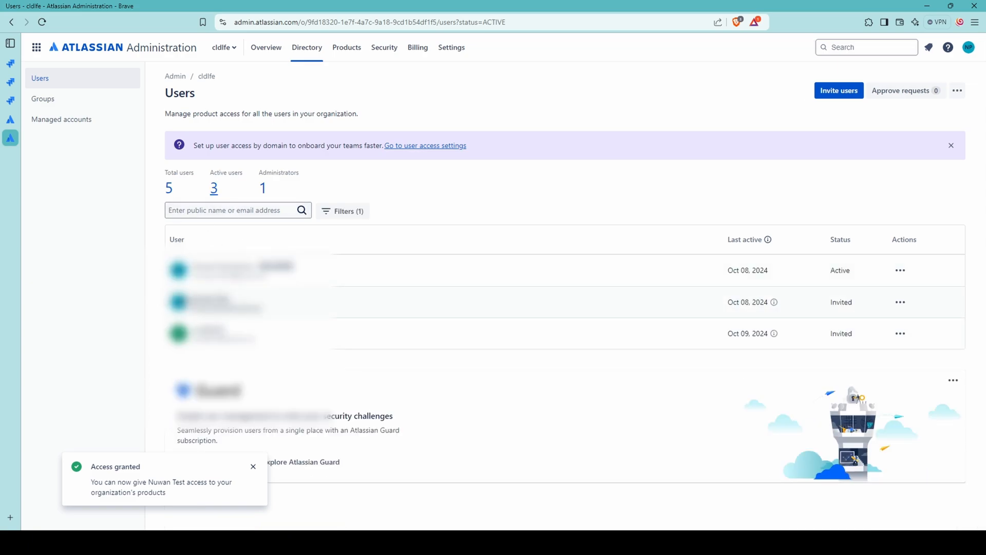
{"action": "left_click", "coordinate": [331, 337]}
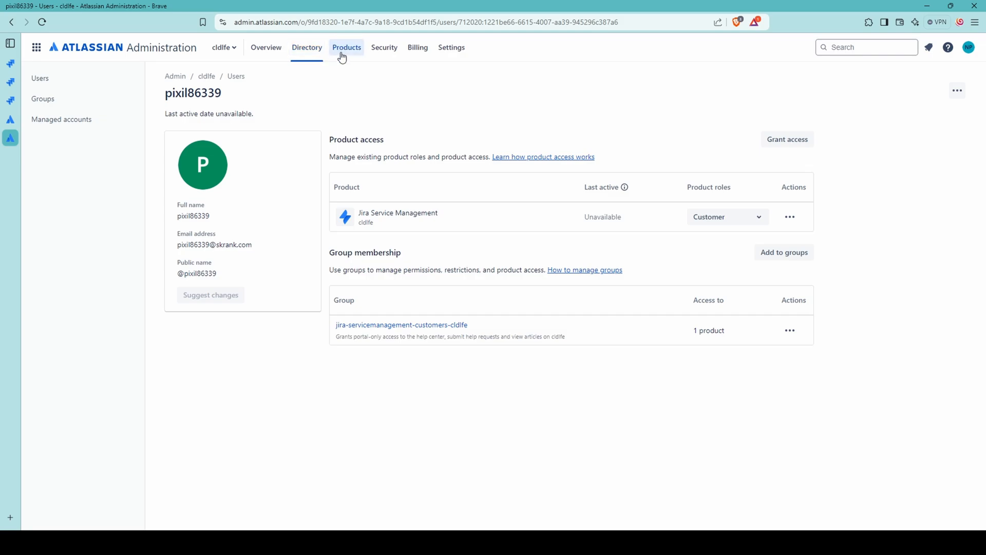
- Open the restored user's profile and browse the available groups, then cancel without adding any
{"action": "left_click", "coordinate": [304, 58]}
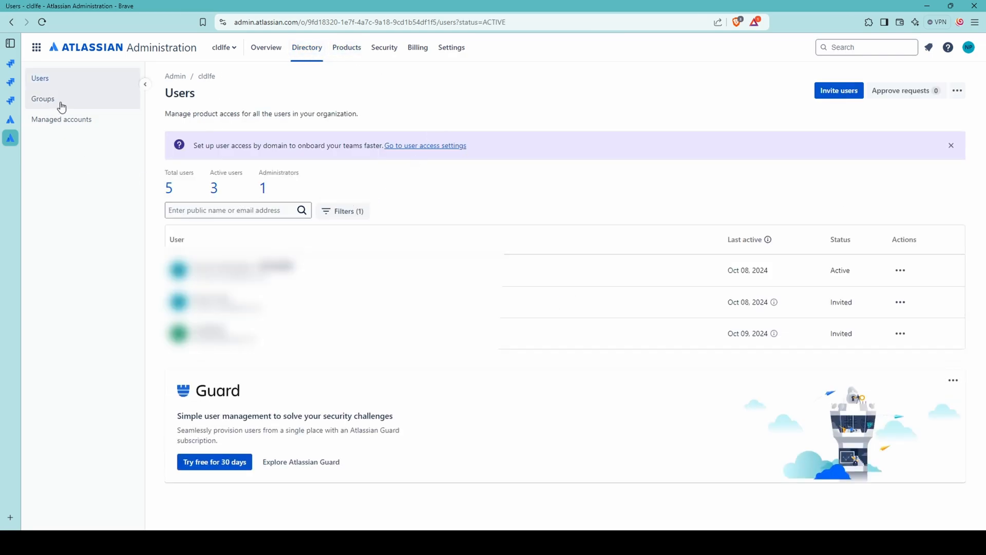
{"action": "left_click", "coordinate": [227, 301]}
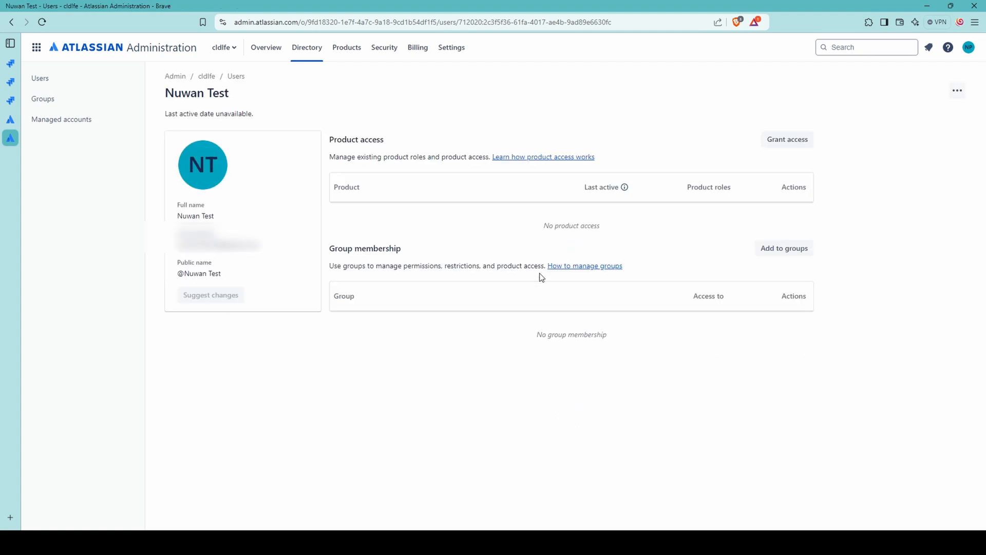
{"action": "left_click", "coordinate": [806, 255]}
{"action": "left_click", "coordinate": [554, 226]}
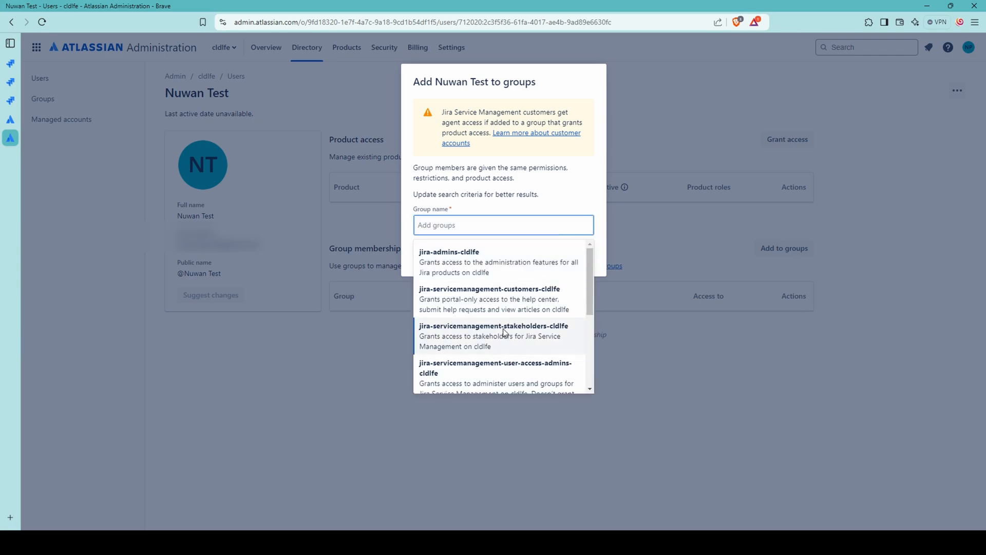
{"action": "scroll", "coordinate": [493, 334], "scroll_direction": "down", "scroll_amount": 3}
{"action": "scroll", "coordinate": [473, 297], "scroll_direction": "up", "scroll_amount": 4}
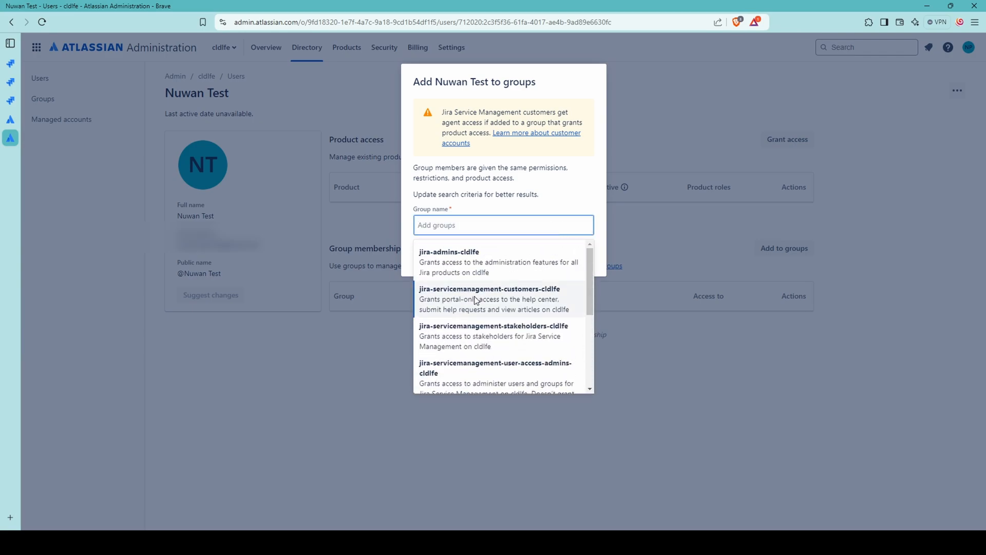
{"action": "left_click", "coordinate": [735, 403]}
{"action": "left_click", "coordinate": [518, 256]}
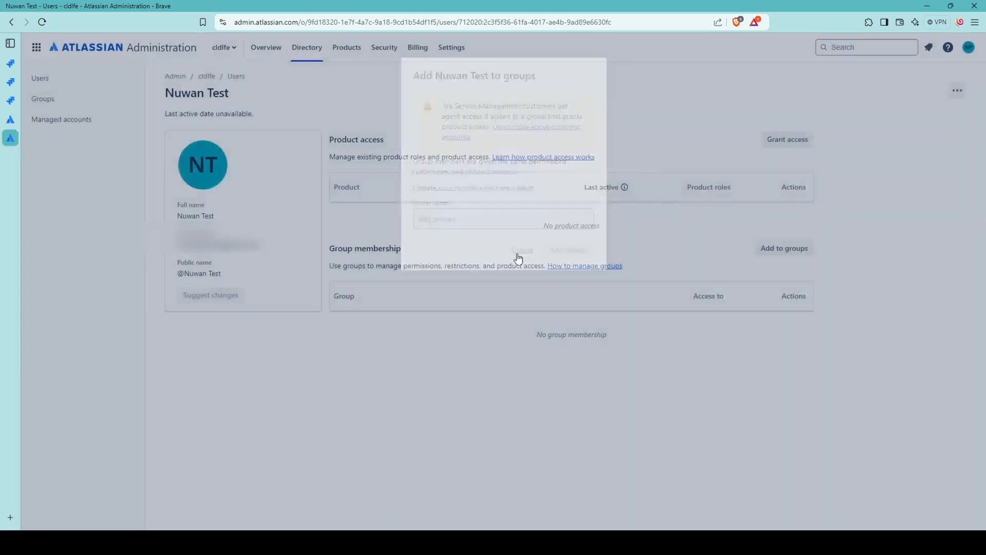
- Open the jira-servicemanagement-customers-cldlfe group from the Jira Service Management product page
{"action": "left_click", "coordinate": [348, 50]}
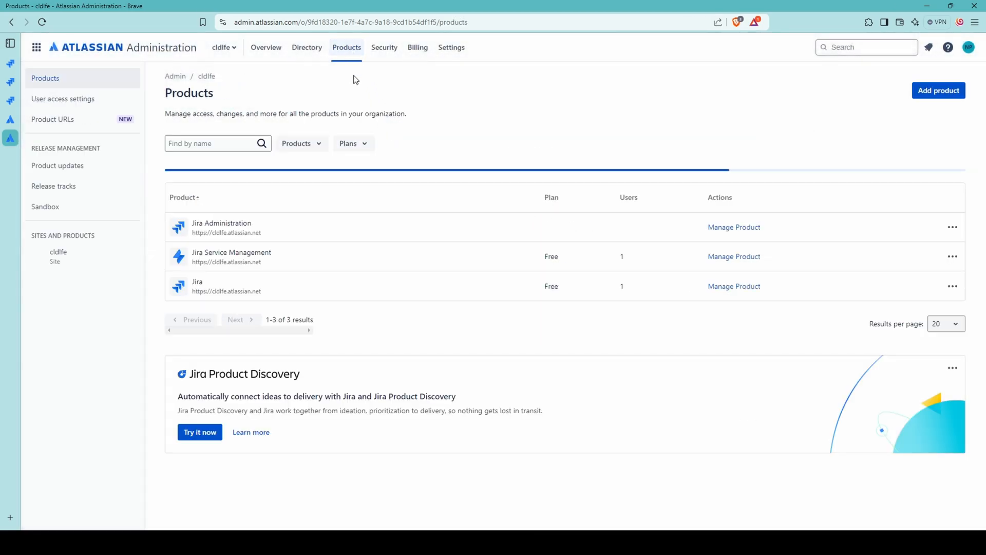
{"action": "left_click", "coordinate": [744, 258]}
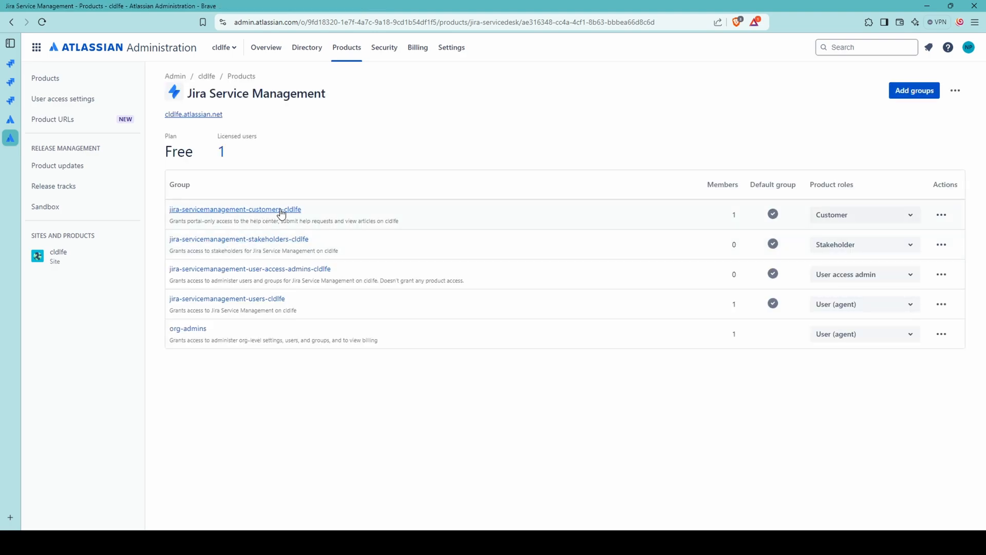
{"action": "left_click", "coordinate": [281, 210]}
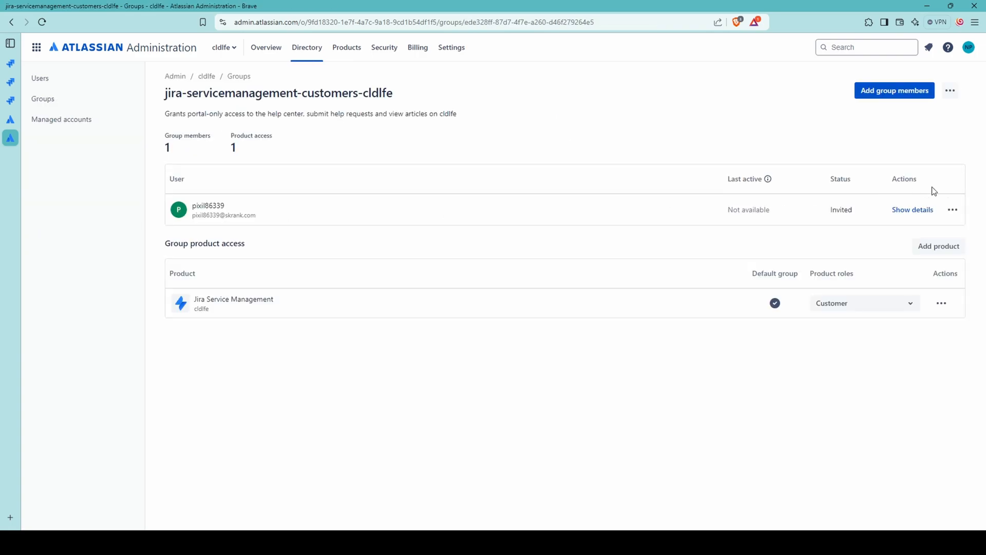
- Add the test user and the other selected users as members, bringing the group to 4
{"action": "left_click", "coordinate": [904, 91]}
{"action": "left_click", "coordinate": [441, 199]}
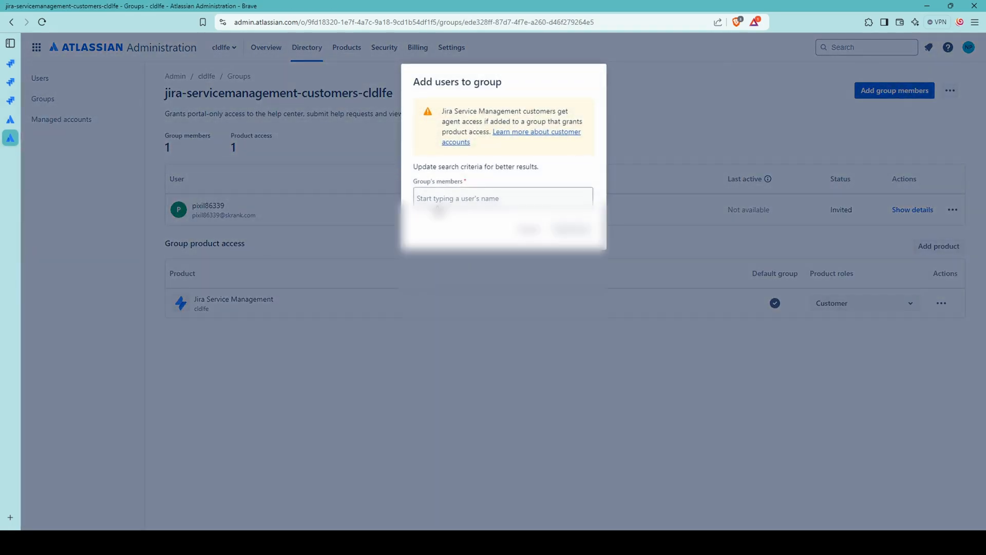
{"action": "left_click", "coordinate": [475, 254]}
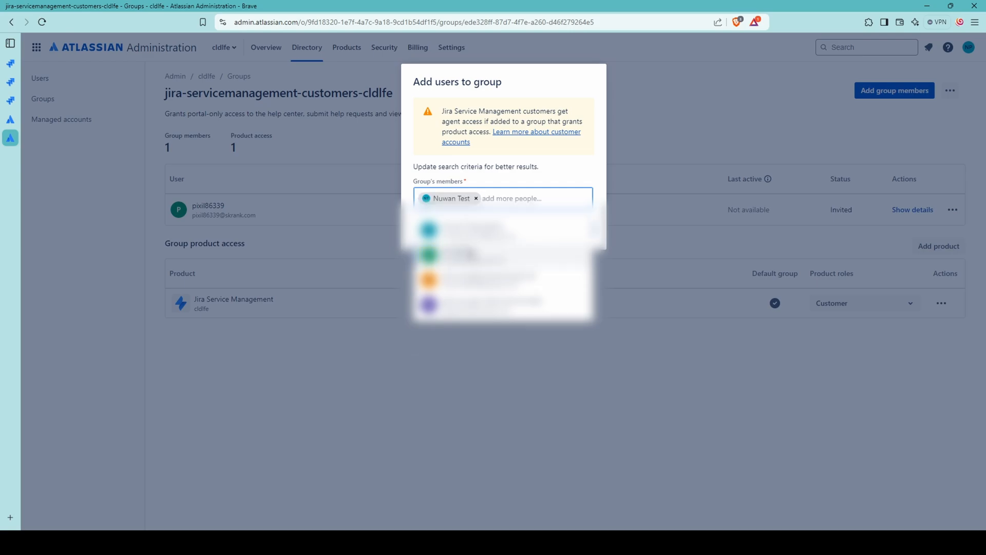
{"action": "left_click", "coordinate": [479, 285]}
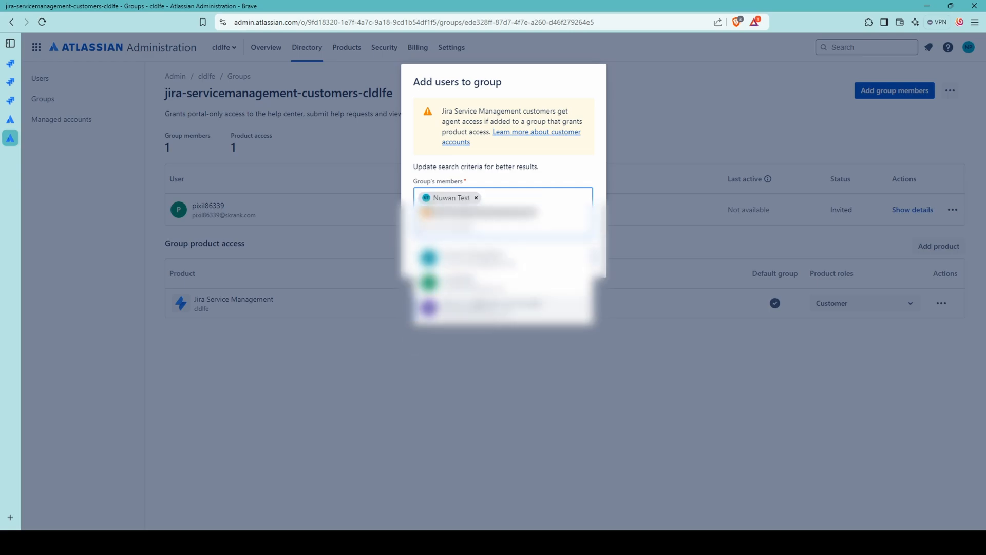
{"action": "left_click", "coordinate": [479, 314]}
{"action": "left_click", "coordinate": [562, 174]}
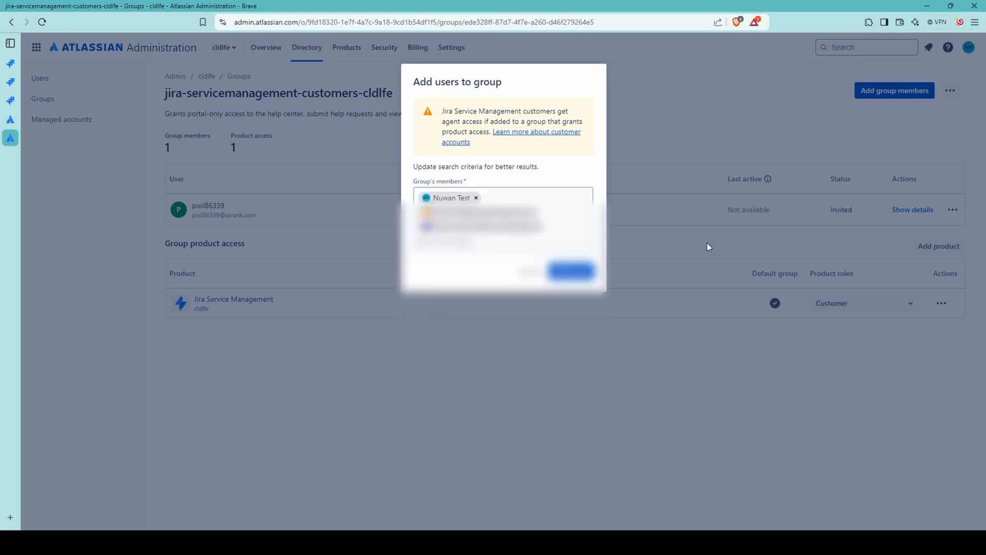
{"action": "left_click", "coordinate": [572, 271]}
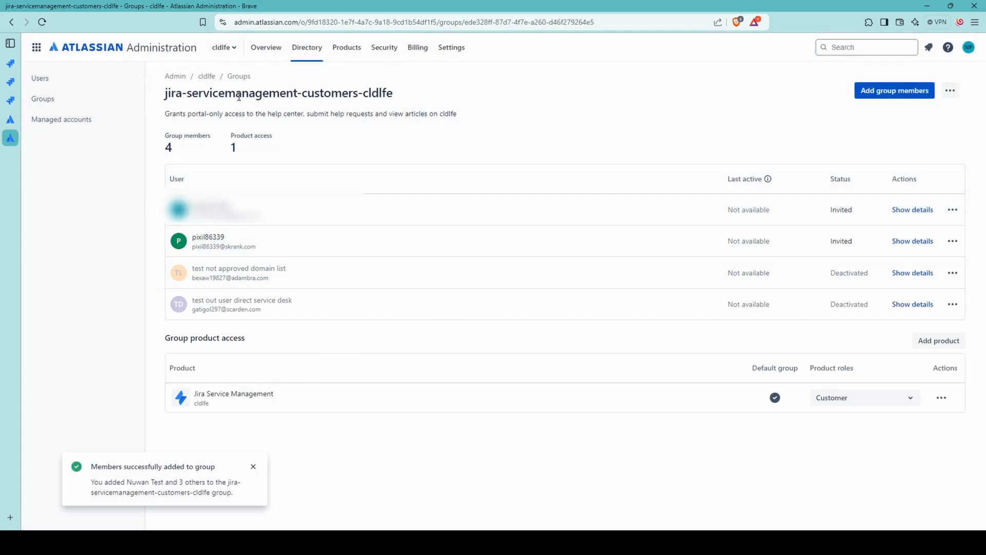
- Go through Products to Jira Service Management and open its jira-servicemanagement-users-cldlfe group
{"action": "left_click", "coordinate": [310, 55]}
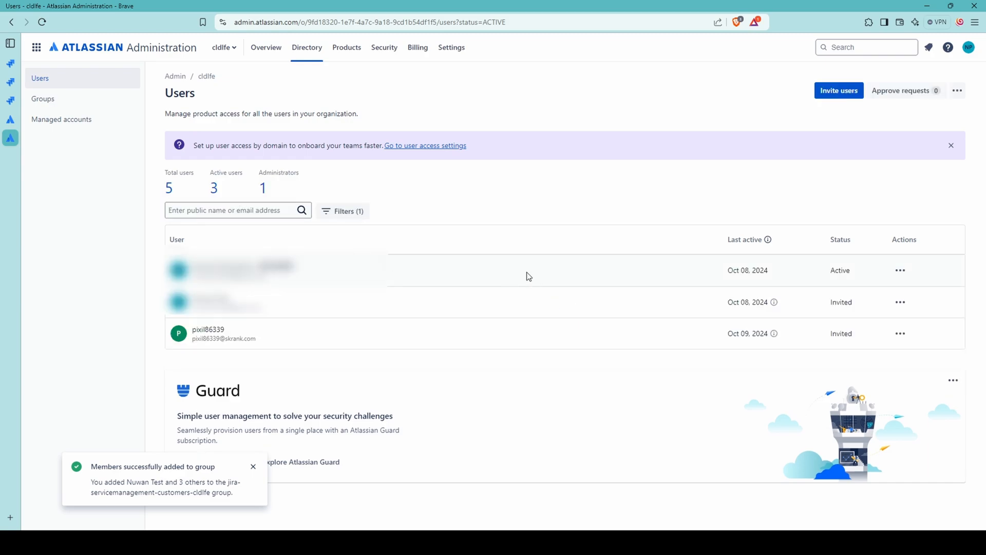
{"action": "left_click", "coordinate": [362, 53]}
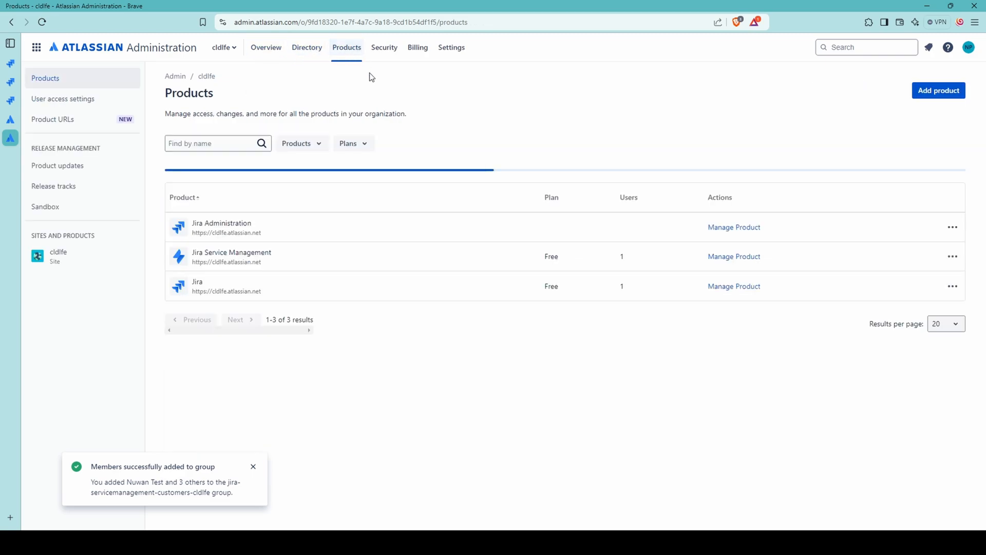
{"action": "left_click", "coordinate": [723, 256]}
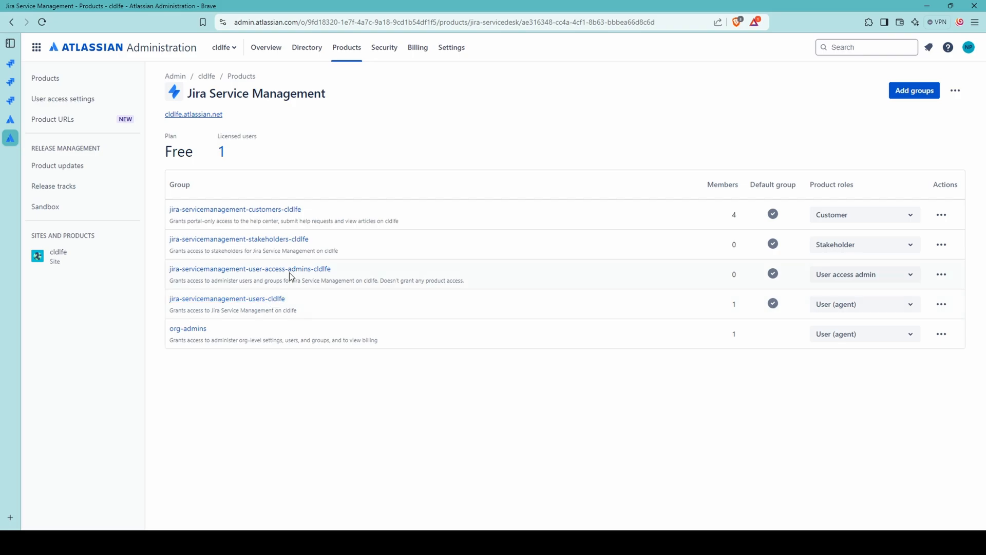
{"action": "left_click", "coordinate": [268, 304]}
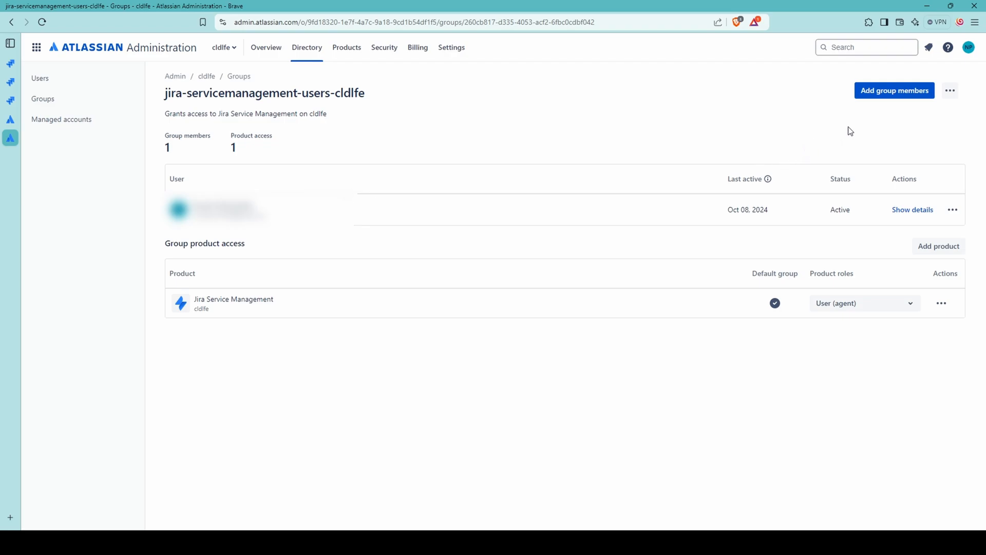
- Add the test user to jira-servicemanagement-users-cldlfe and refresh, showing 2 active agent members
{"action": "left_click", "coordinate": [903, 97]}
{"action": "left_click", "coordinate": [551, 201]}
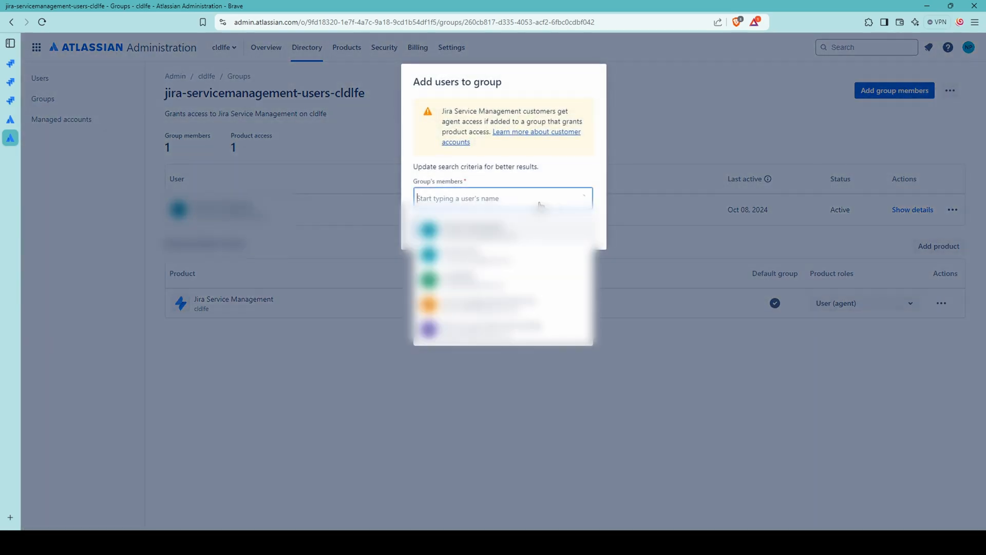
{"action": "left_click", "coordinate": [552, 253]}
{"action": "left_click", "coordinate": [581, 177]}
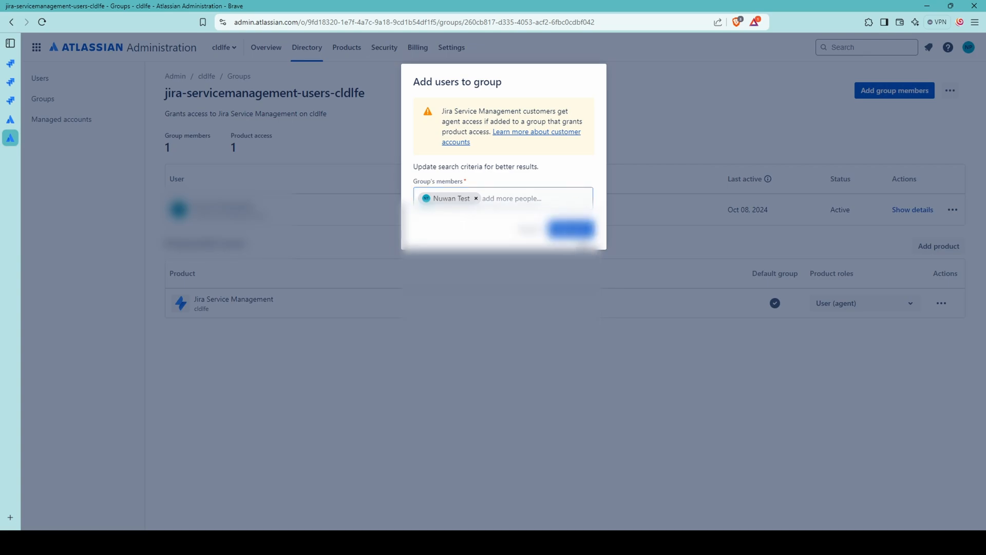
{"action": "left_click", "coordinate": [579, 230]}
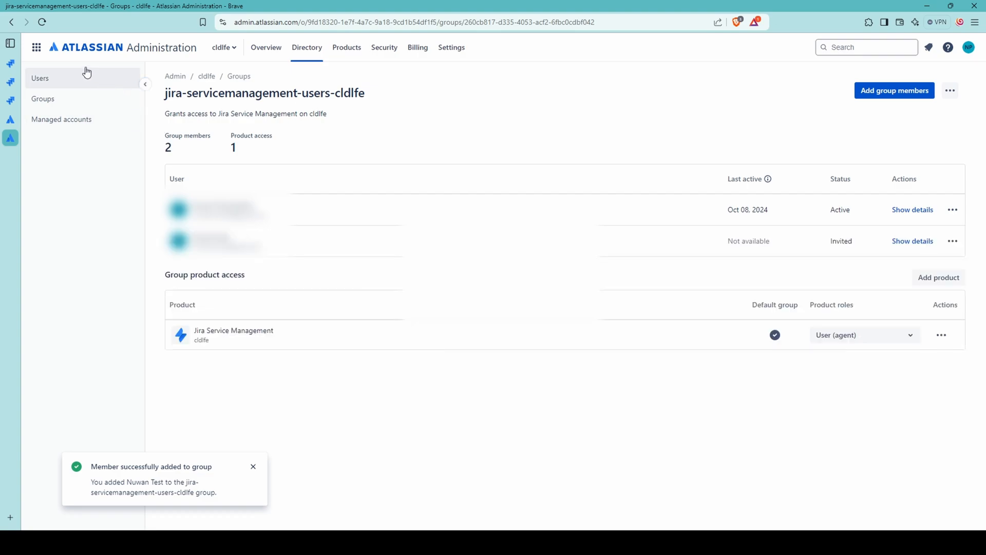
{"action": "left_click", "coordinate": [45, 21]}
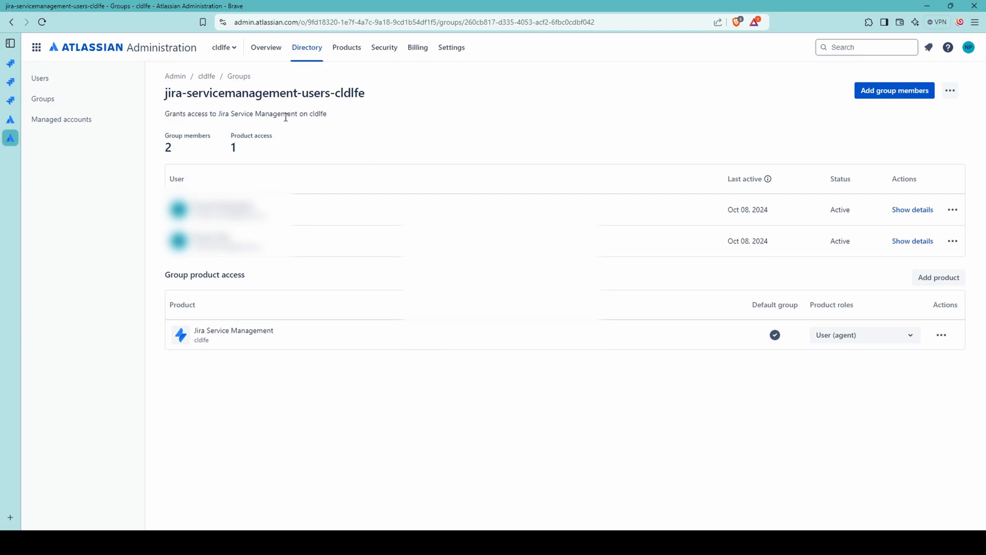
- Open the Jira Service Management product page, check its licensed users, and refresh to show 2
{"action": "left_click", "coordinate": [343, 50]}
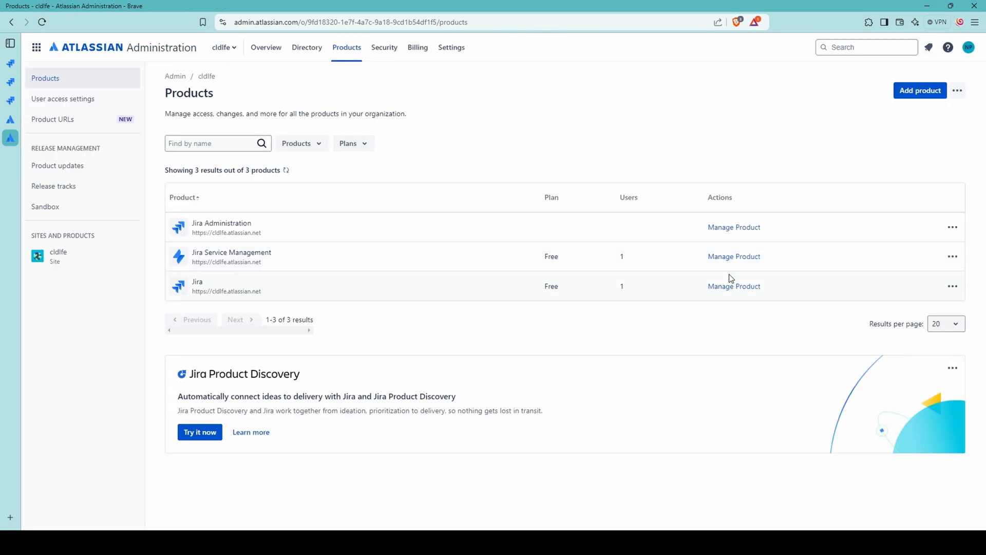
{"action": "left_click", "coordinate": [735, 259]}
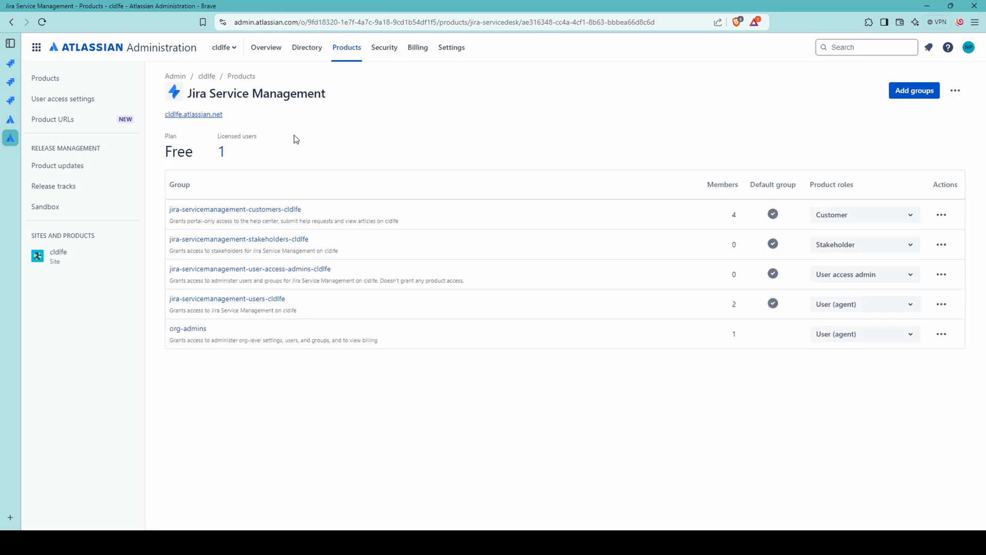
{"action": "left_click", "coordinate": [42, 22]}
{"action": "left_click", "coordinate": [223, 153]}
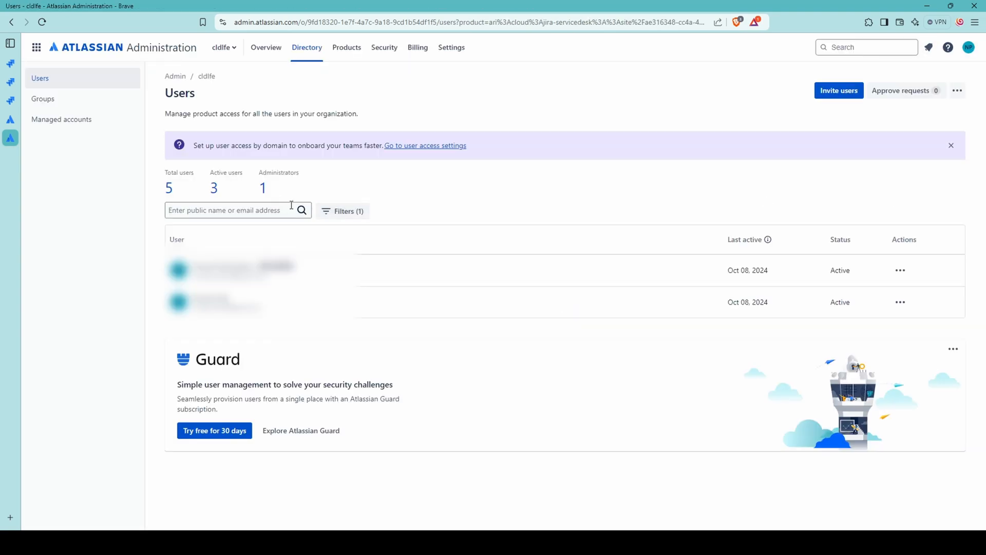
{"action": "left_click", "coordinate": [14, 23]}
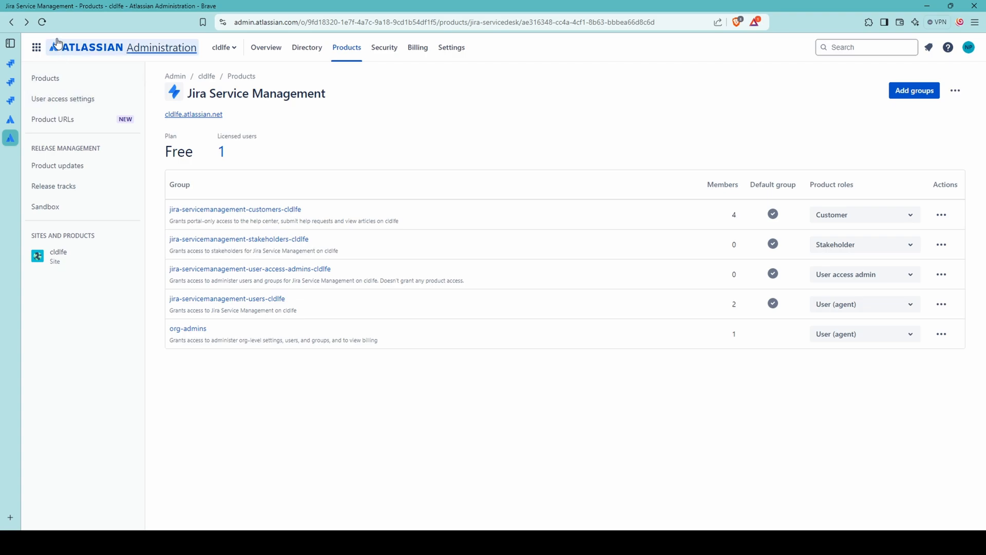
{"action": "left_click", "coordinate": [48, 23]}
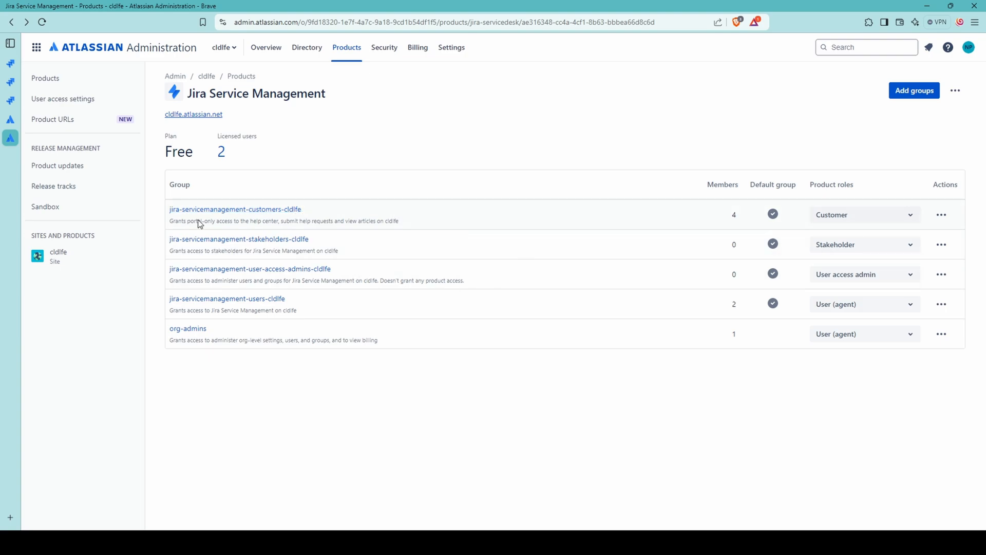
- Remove the test user from jira-servicemanagement-users-cldlfe, then reopen the Jira Service Management product page
{"action": "left_click", "coordinate": [240, 300]}
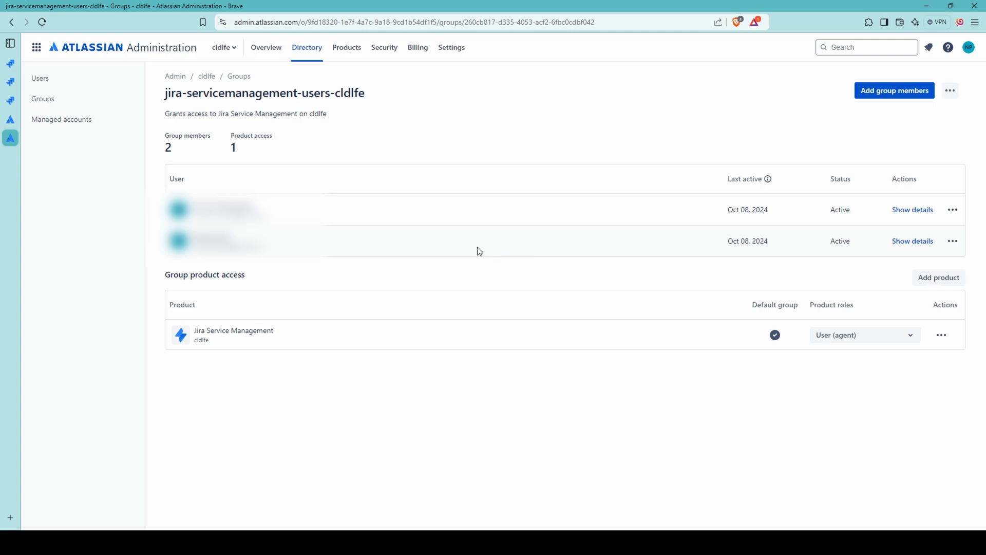
{"action": "left_click", "coordinate": [953, 241]}
{"action": "left_click", "coordinate": [953, 263]}
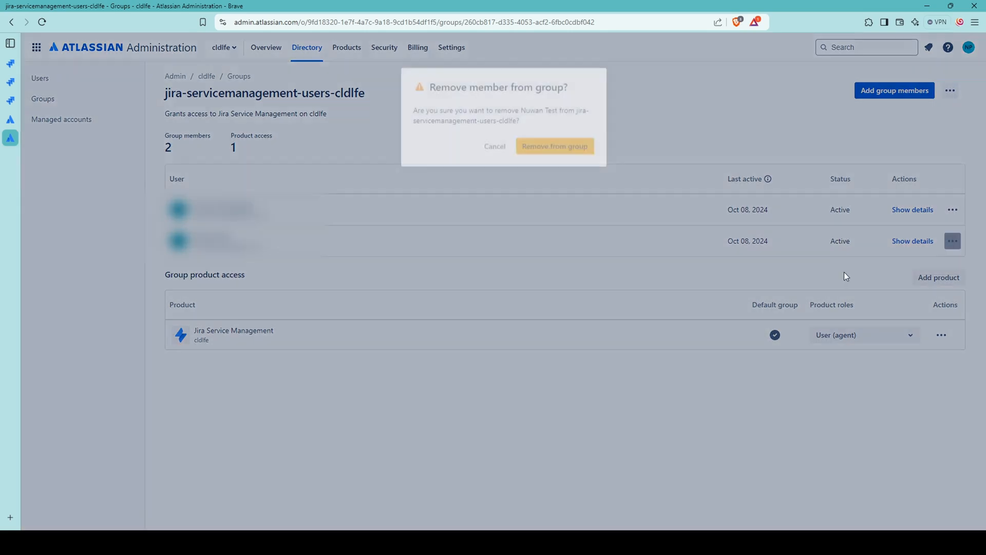
{"action": "left_click", "coordinate": [558, 146]}
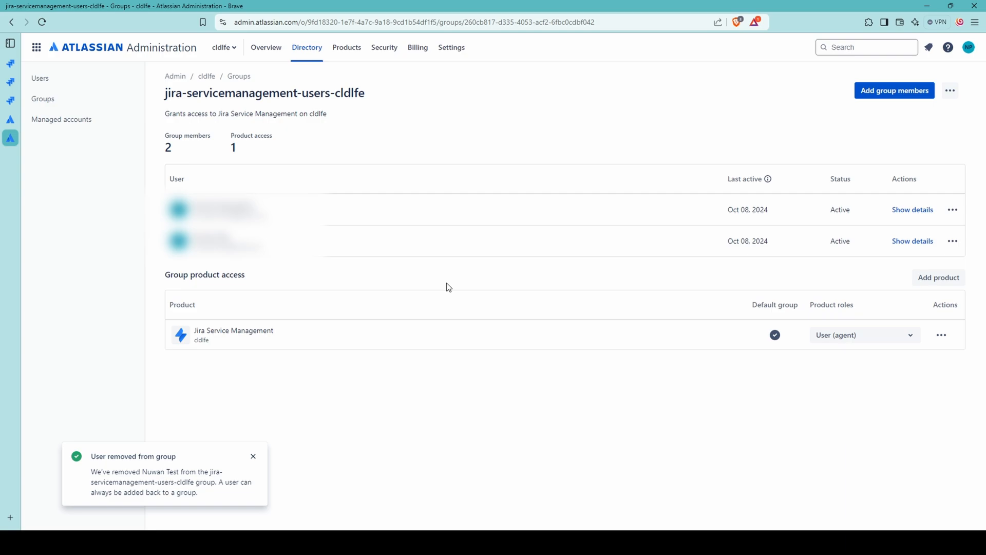
{"action": "left_click", "coordinate": [359, 51]}
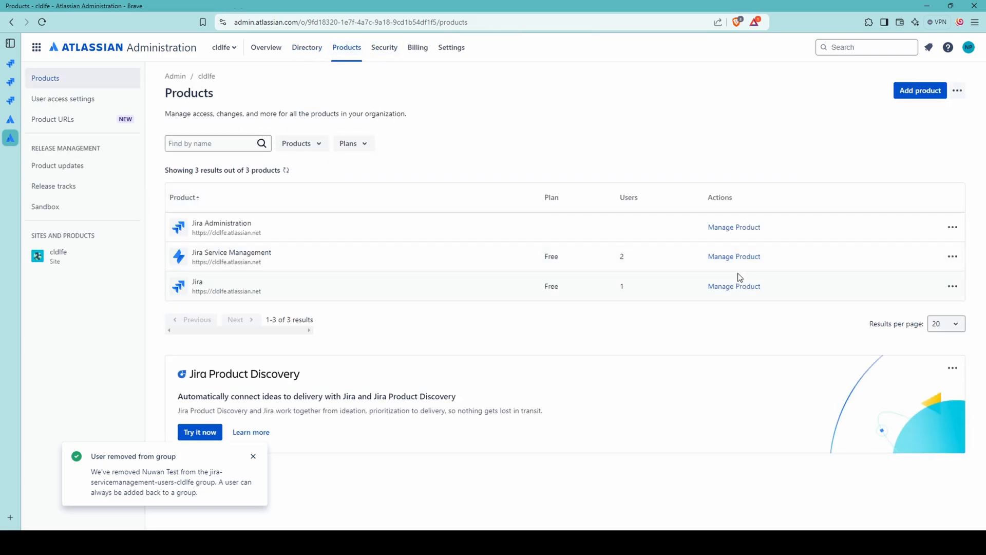
{"action": "left_click", "coordinate": [722, 266]}
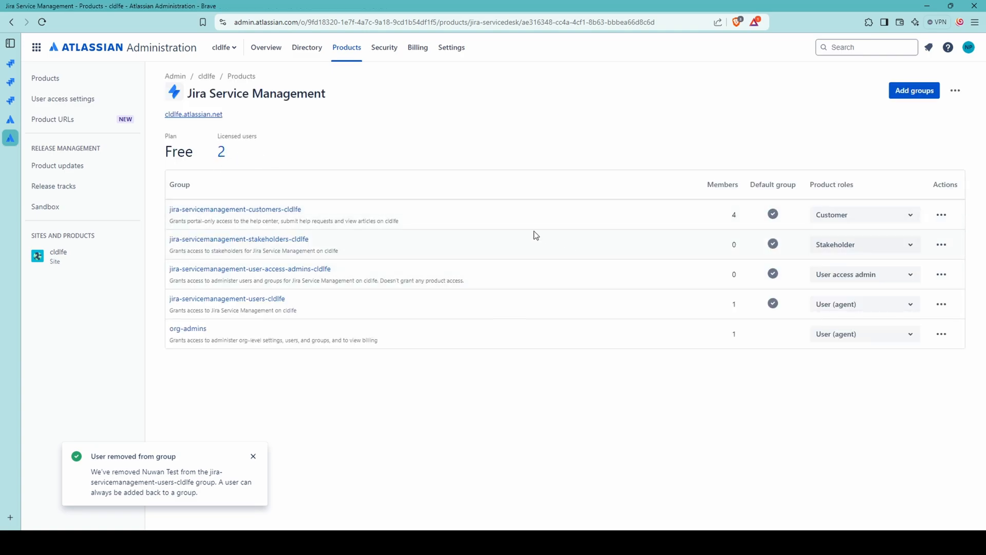
{"action": "left_click", "coordinate": [253, 458]}
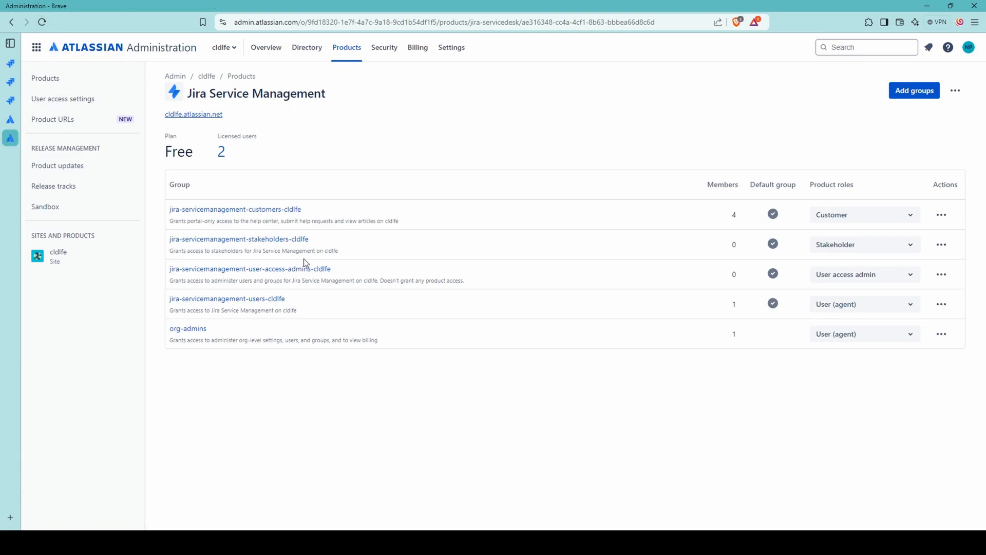
{"action": "key", "text": "F5"}
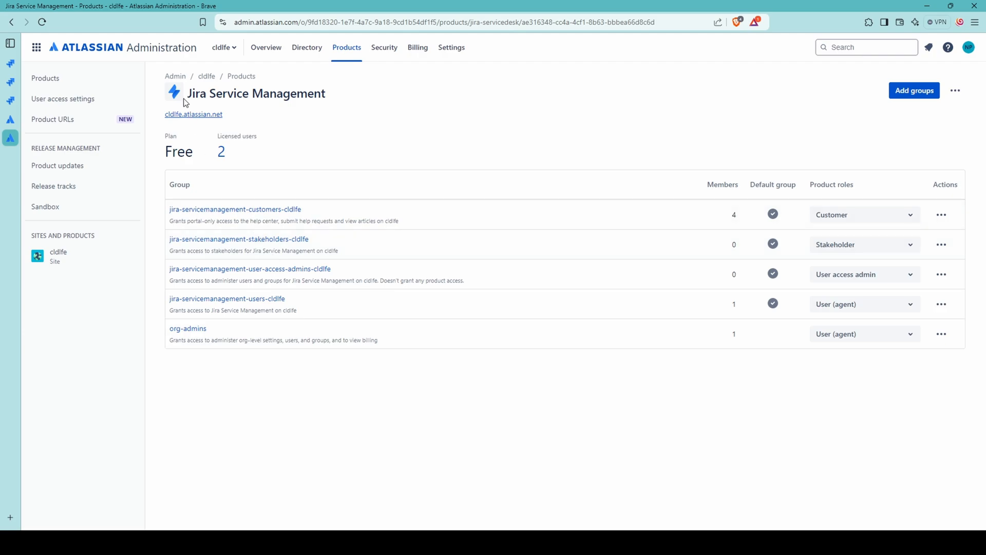
{"action": "left_click", "coordinate": [46, 24]}
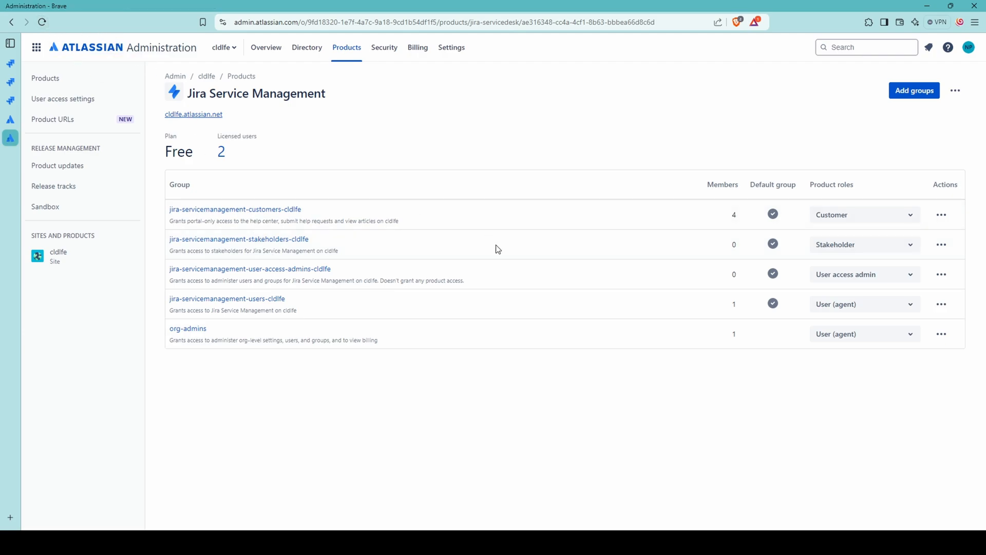